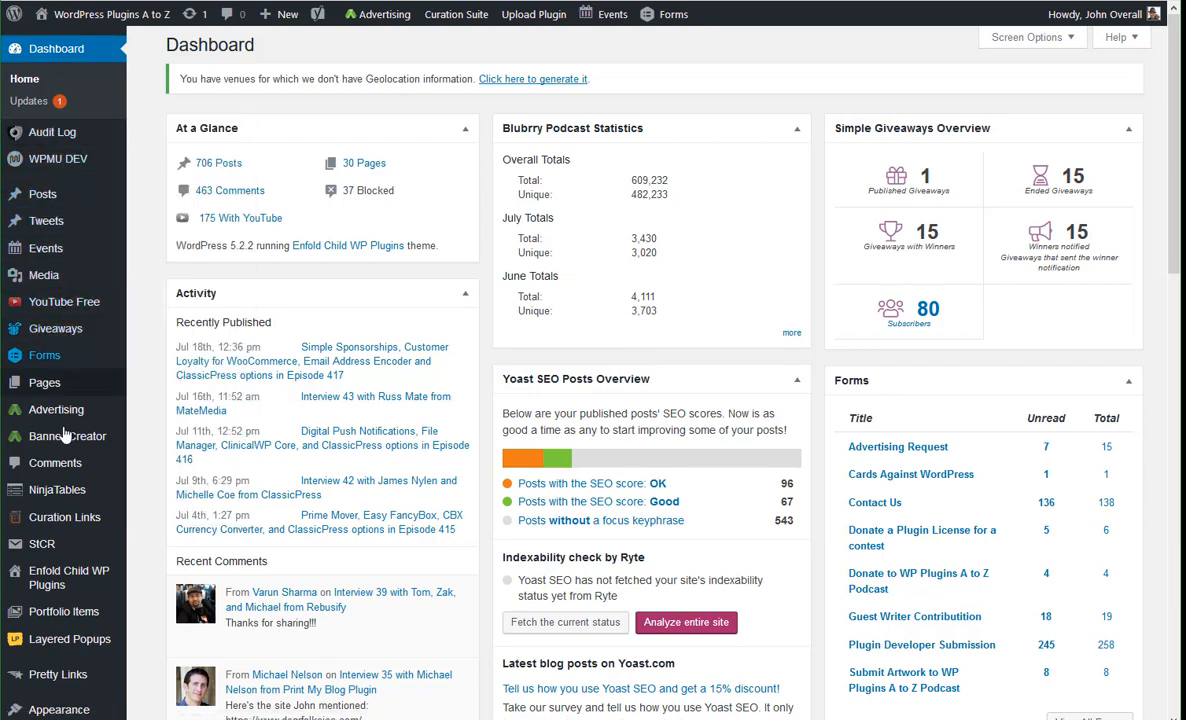
Open the list of all installed plugins from the dashboard
scroll(70, 470, down, 3)
mouse_move(80, 545)
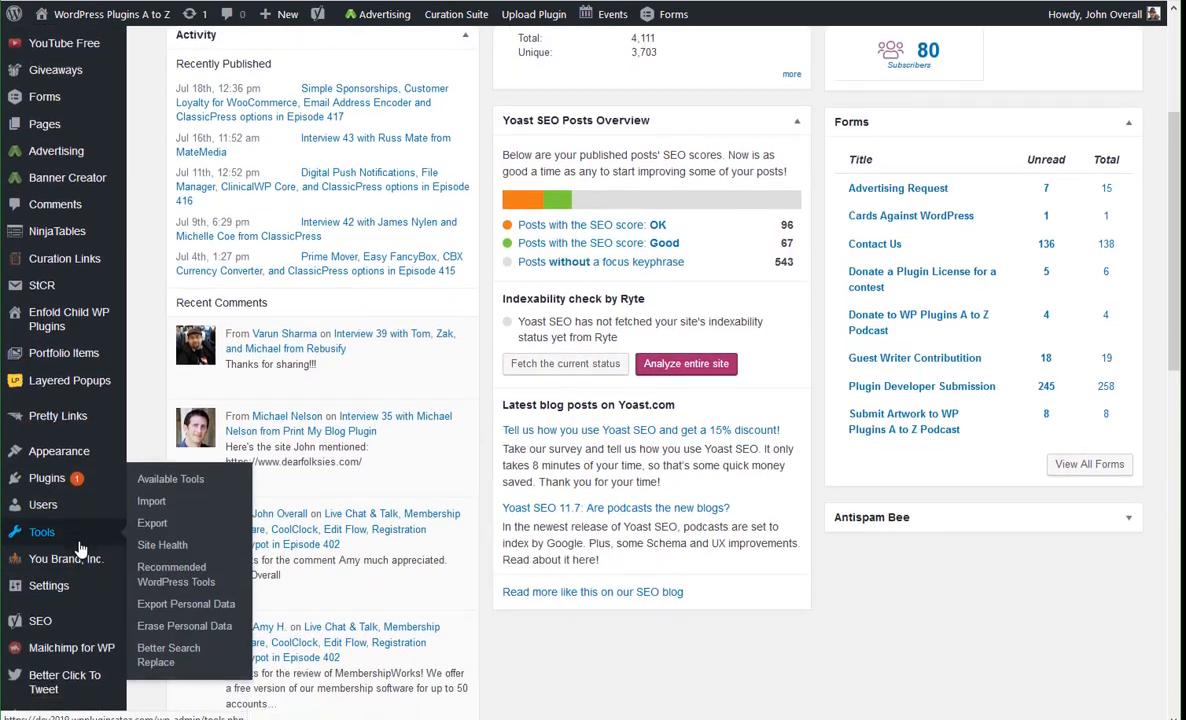
scroll(80, 549, down, 5)
scroll(80, 549, up, 4)
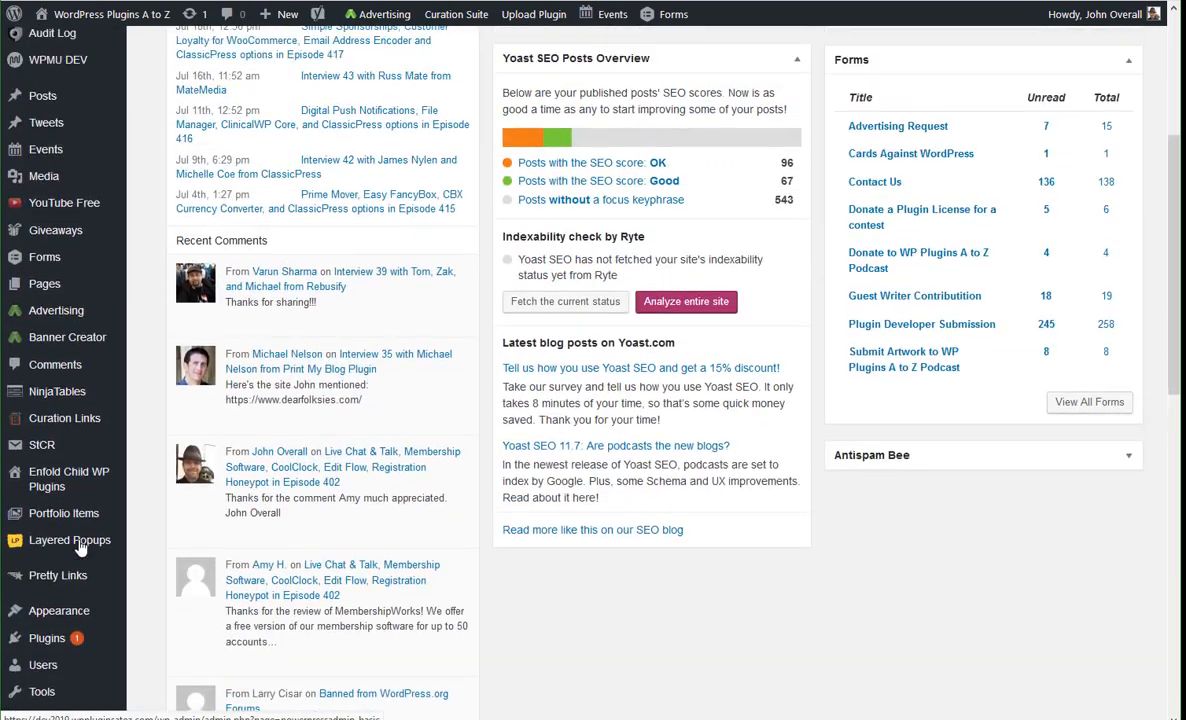
scroll(80, 548, up, 4)
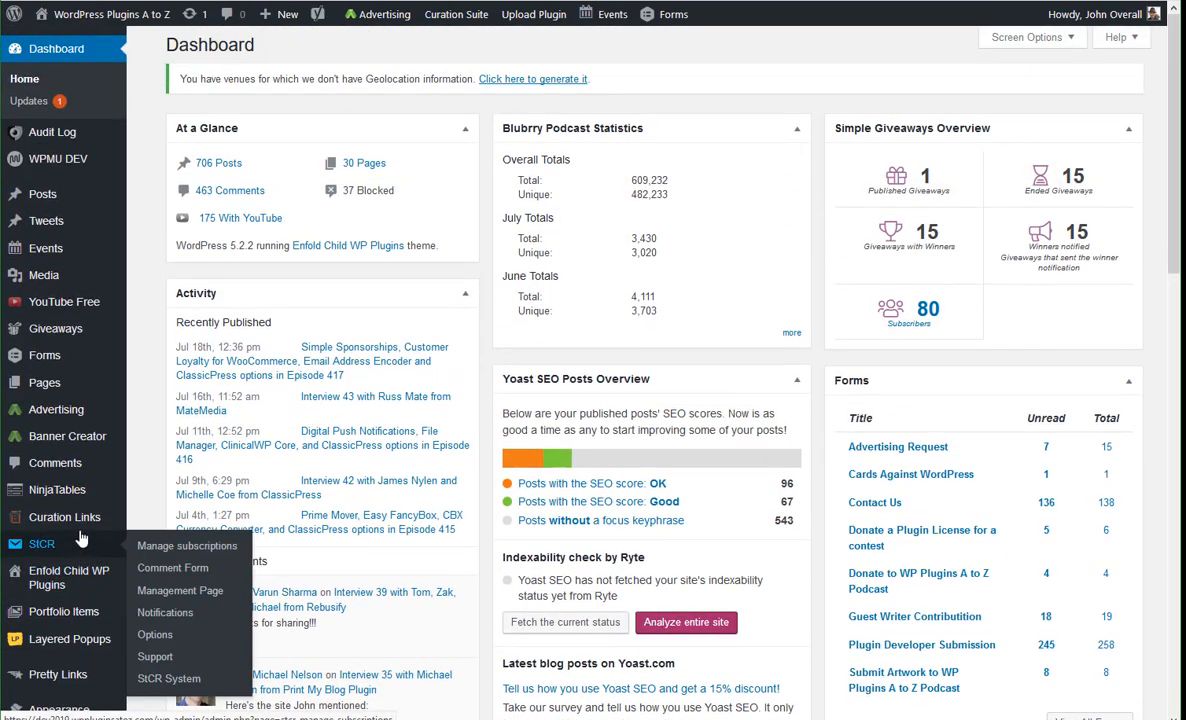
mouse_move(75, 367)
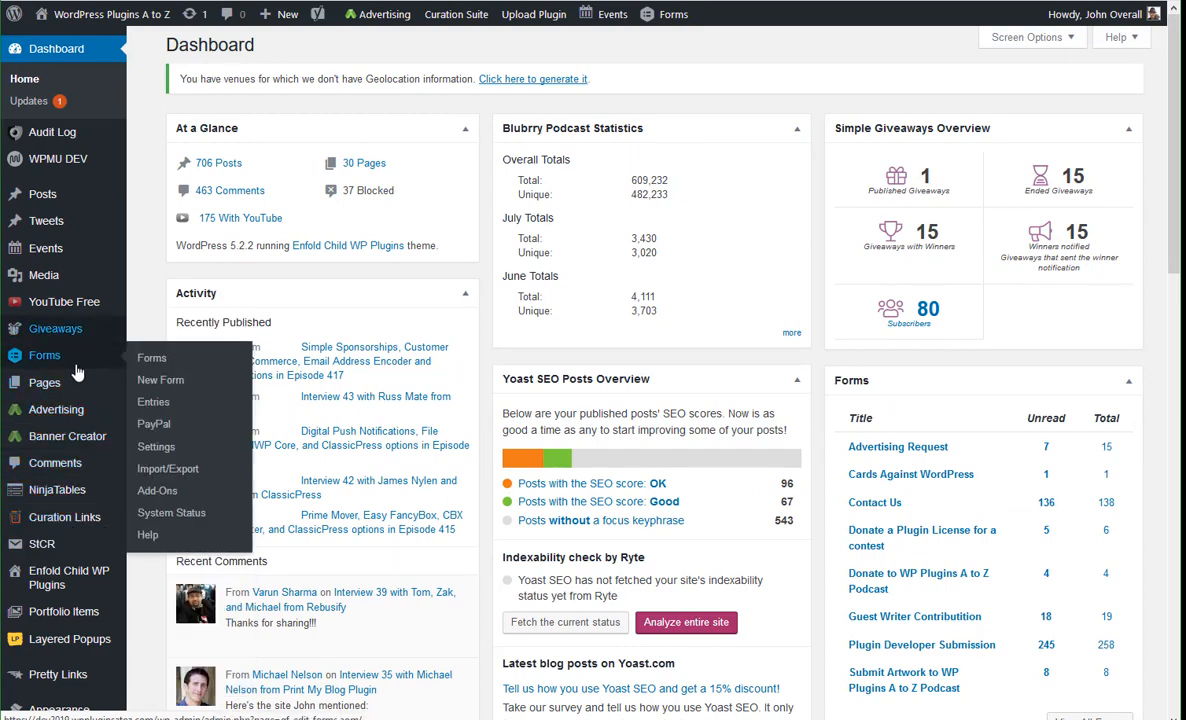
scroll(78, 516, down, 2)
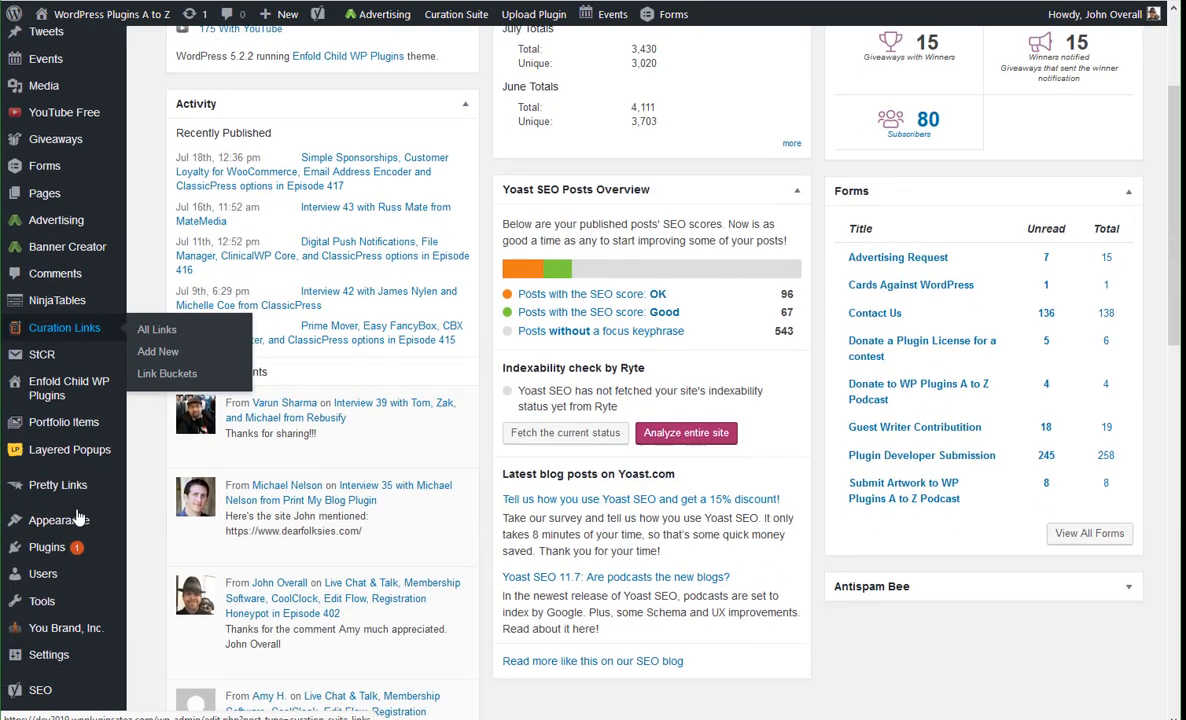
mouse_move(79, 495)
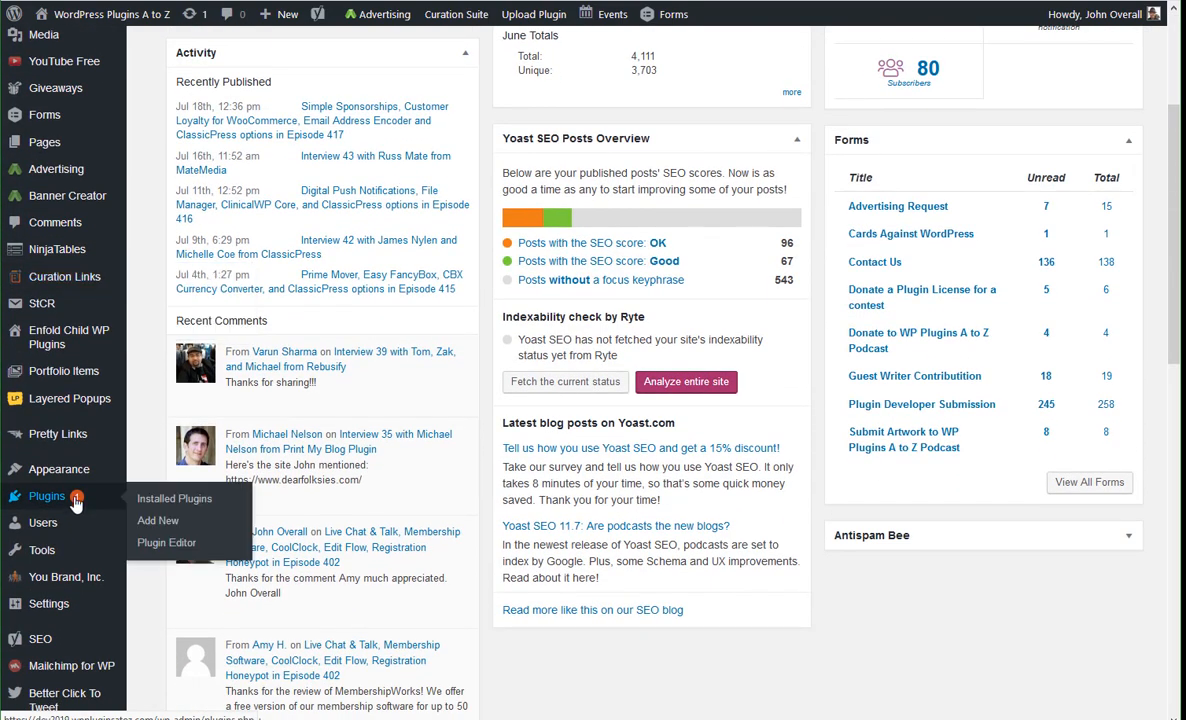
click(190, 502)
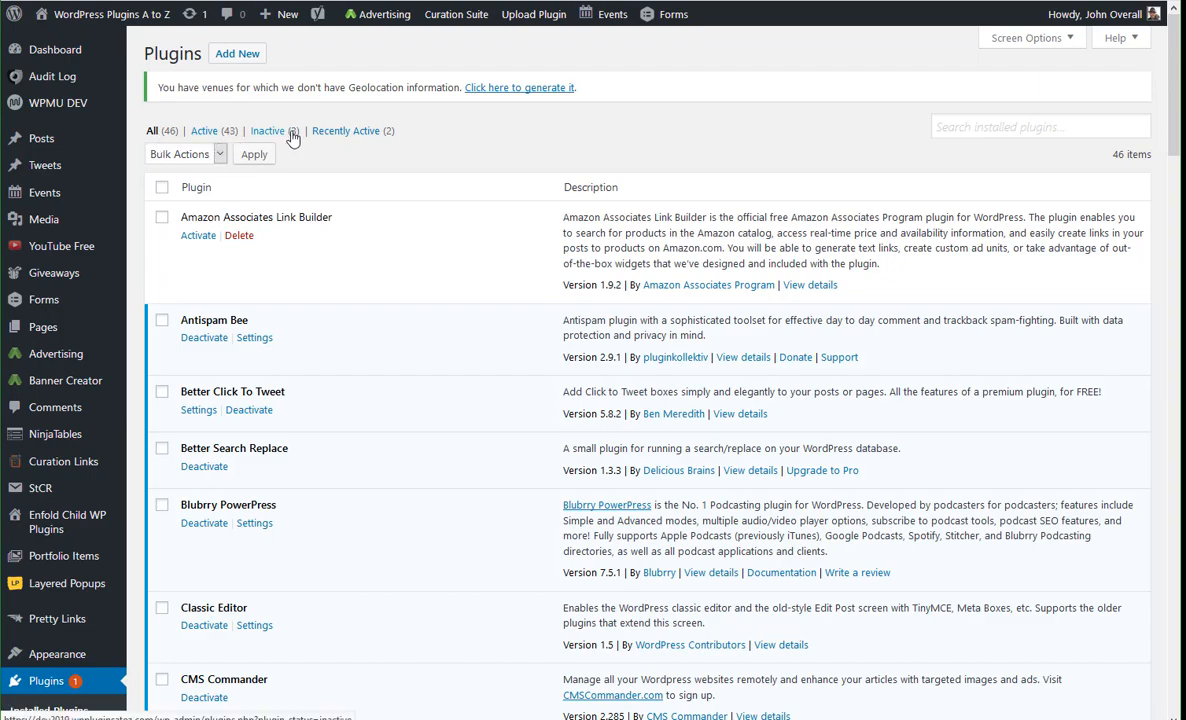
Look through the full list of installed plugins, checking which are active and whether Better Search Replace is installed
scroll(294, 200, down, 3)
scroll(292, 225, down, 8)
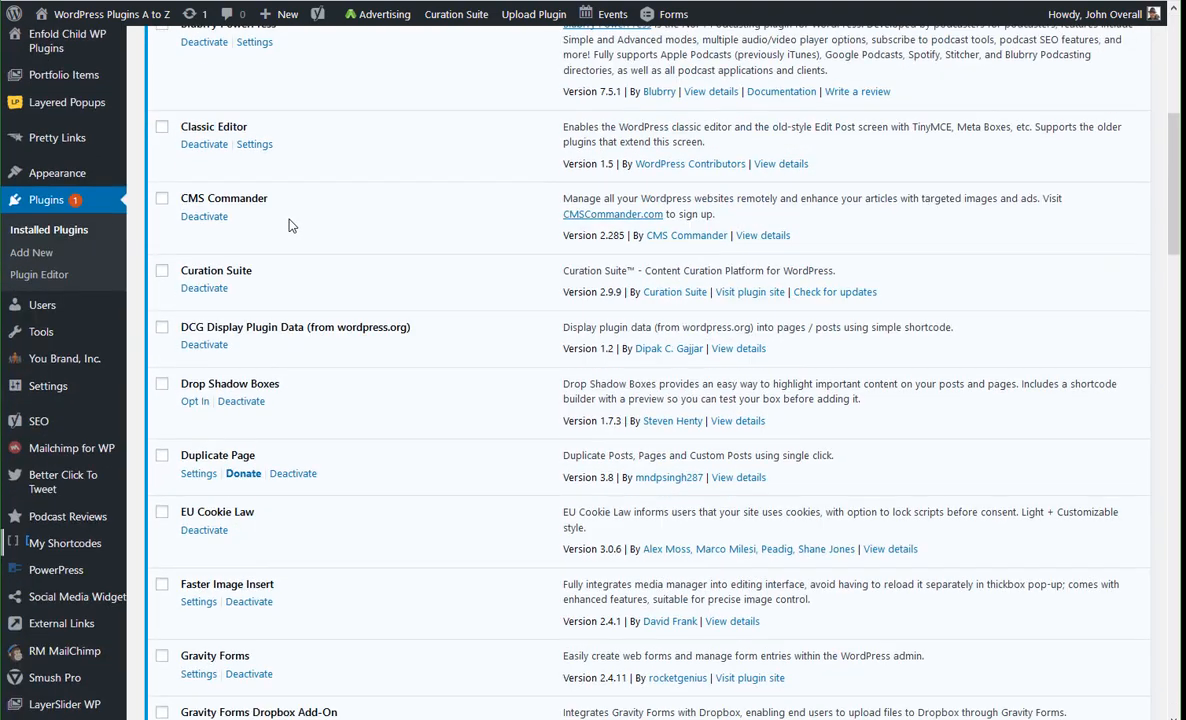
scroll(285, 227, up, 5)
scroll(282, 228, up, 5)
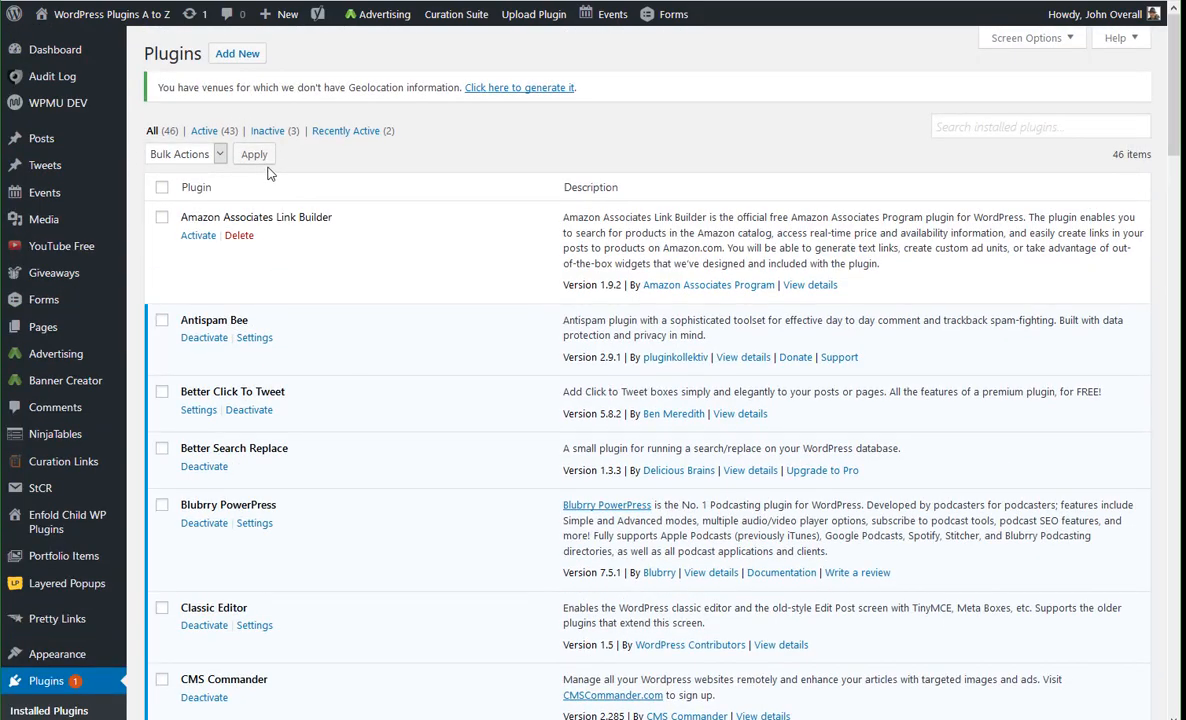
scroll(268, 190, down, 12)
scroll(270, 255, down, 20)
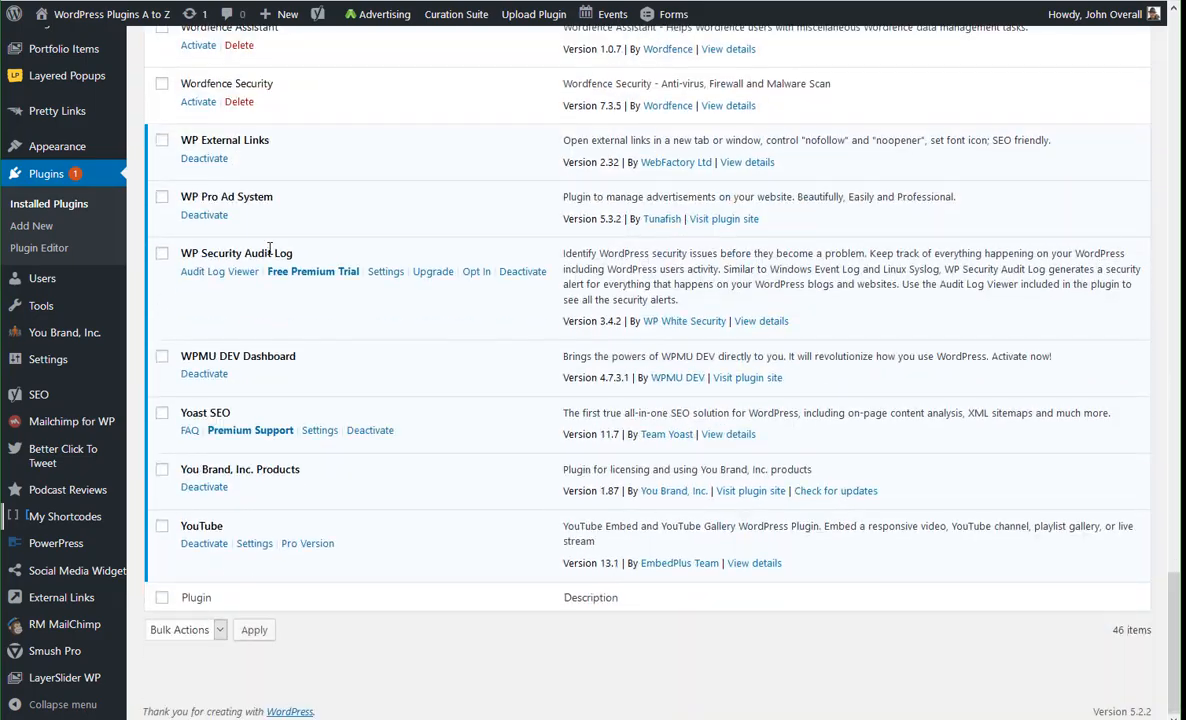
scroll(262, 245, up, 5)
scroll(240, 372, up, 6)
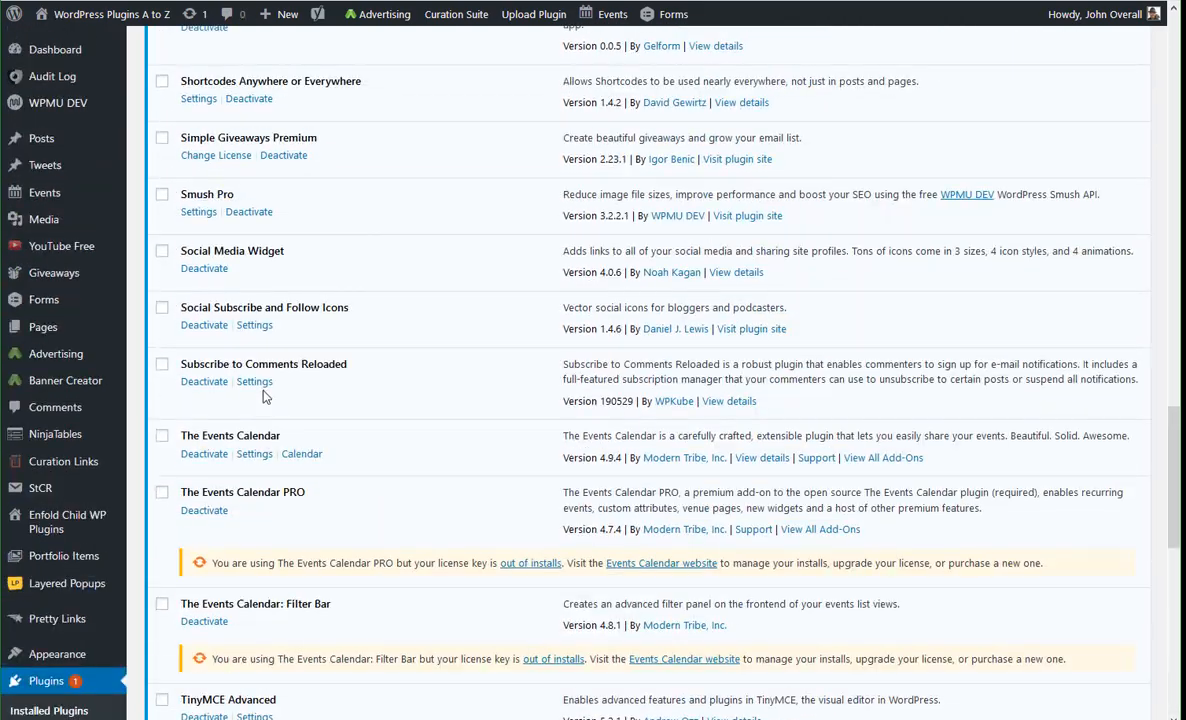
scroll(263, 390, up, 12)
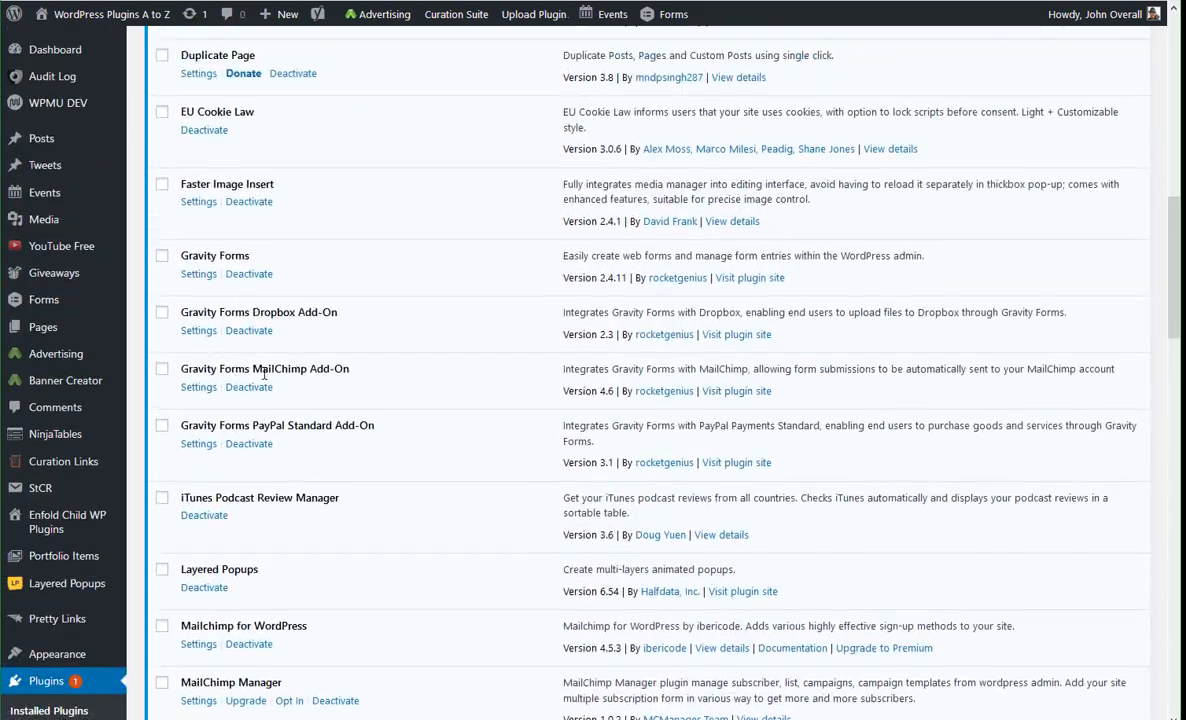
scroll(264, 373, up, 5)
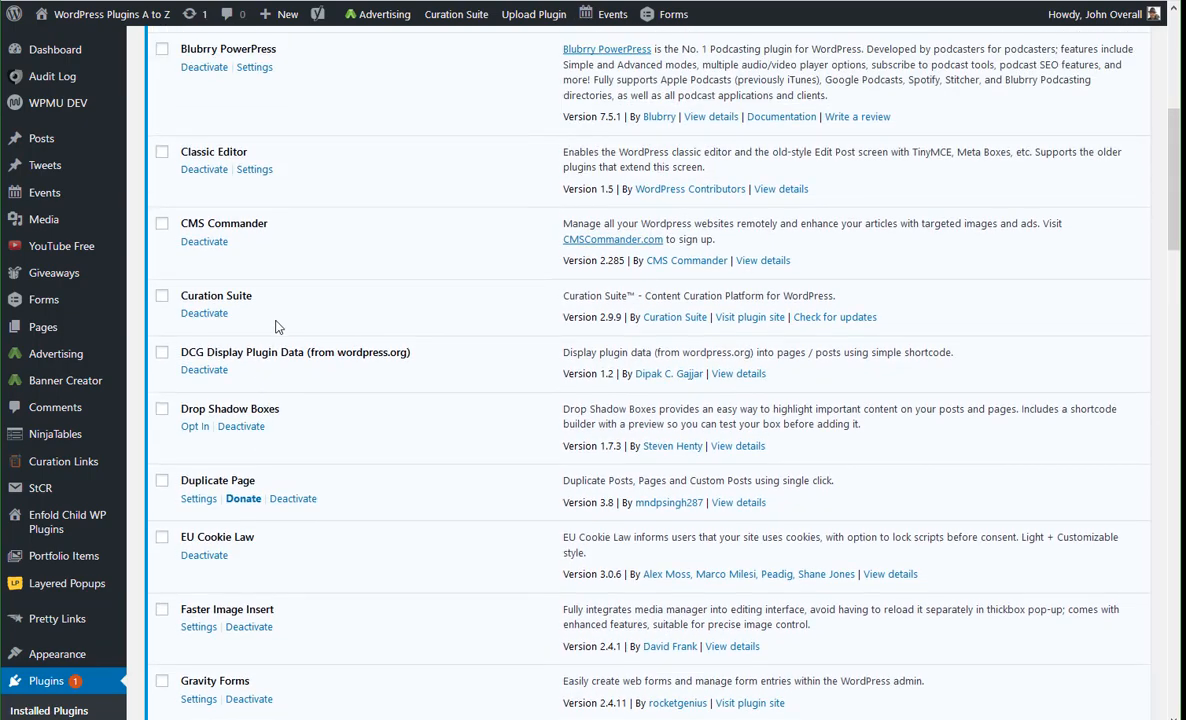
scroll(264, 290, up, 5)
scroll(263, 283, up, 1)
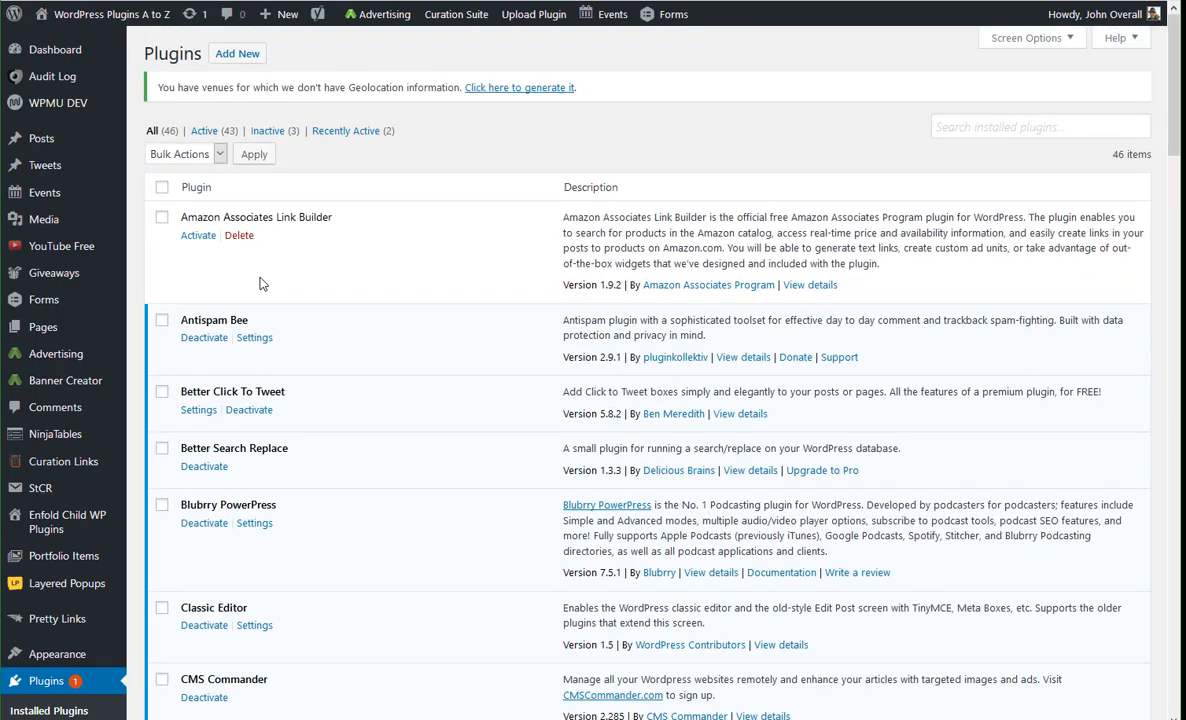
scroll(281, 220, down, 3)
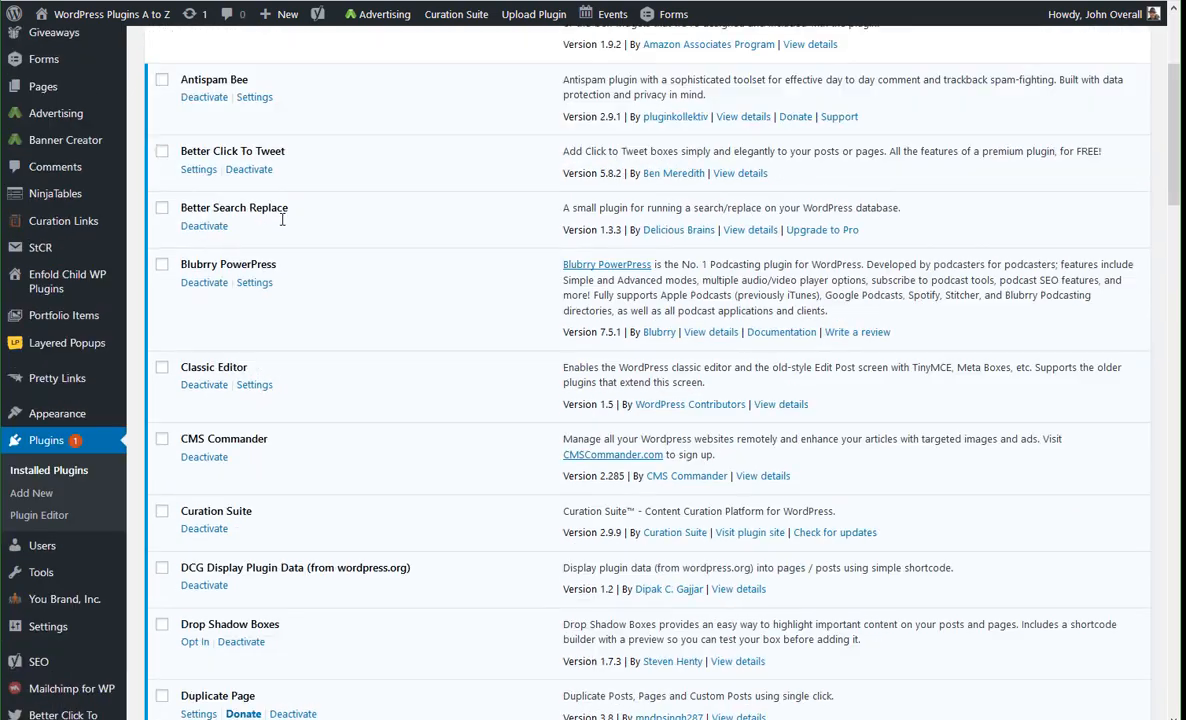
scroll(275, 180, up, 3)
scroll(250, 210, down, 1)
scroll(246, 212, down, 5)
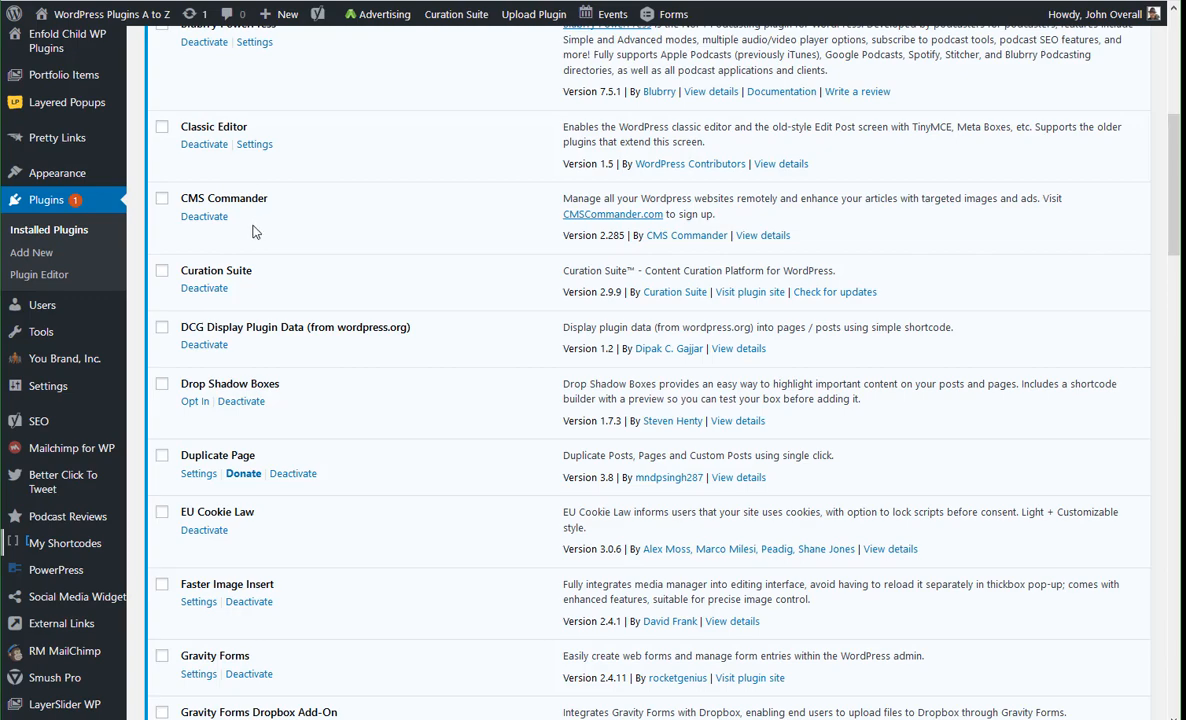
scroll(258, 220, up, 6)
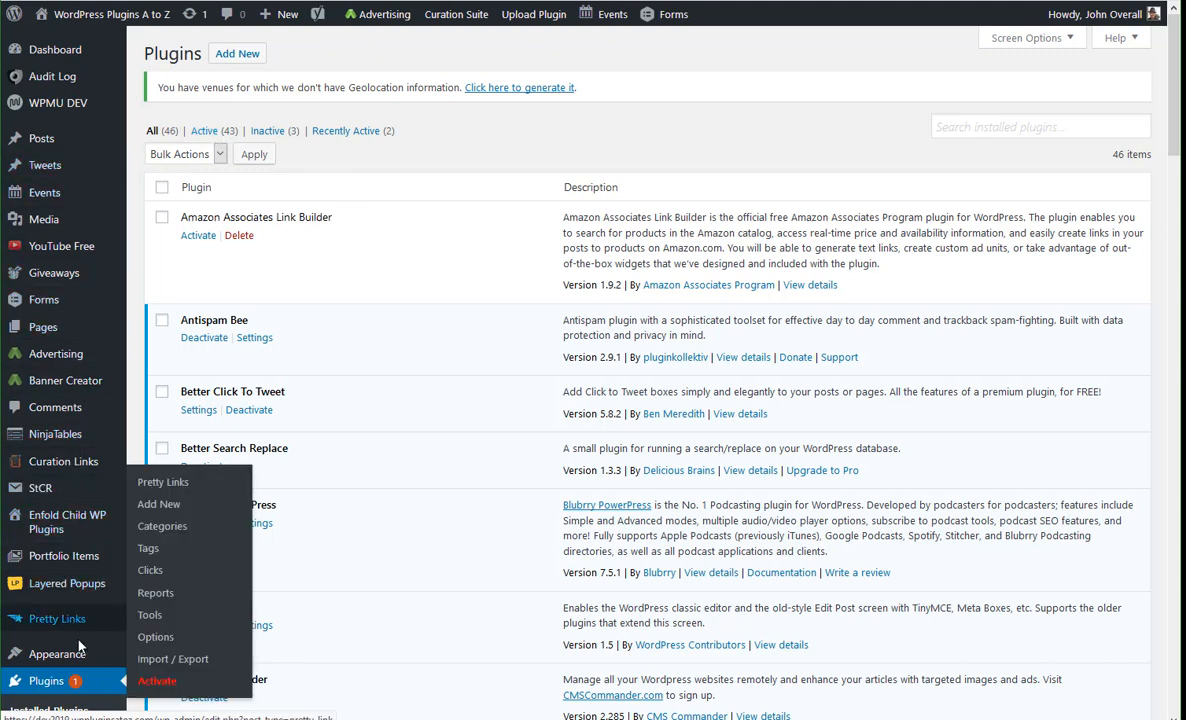
Open the installed themes page and review the active child theme and its parent theme
mouse_move(60, 654)
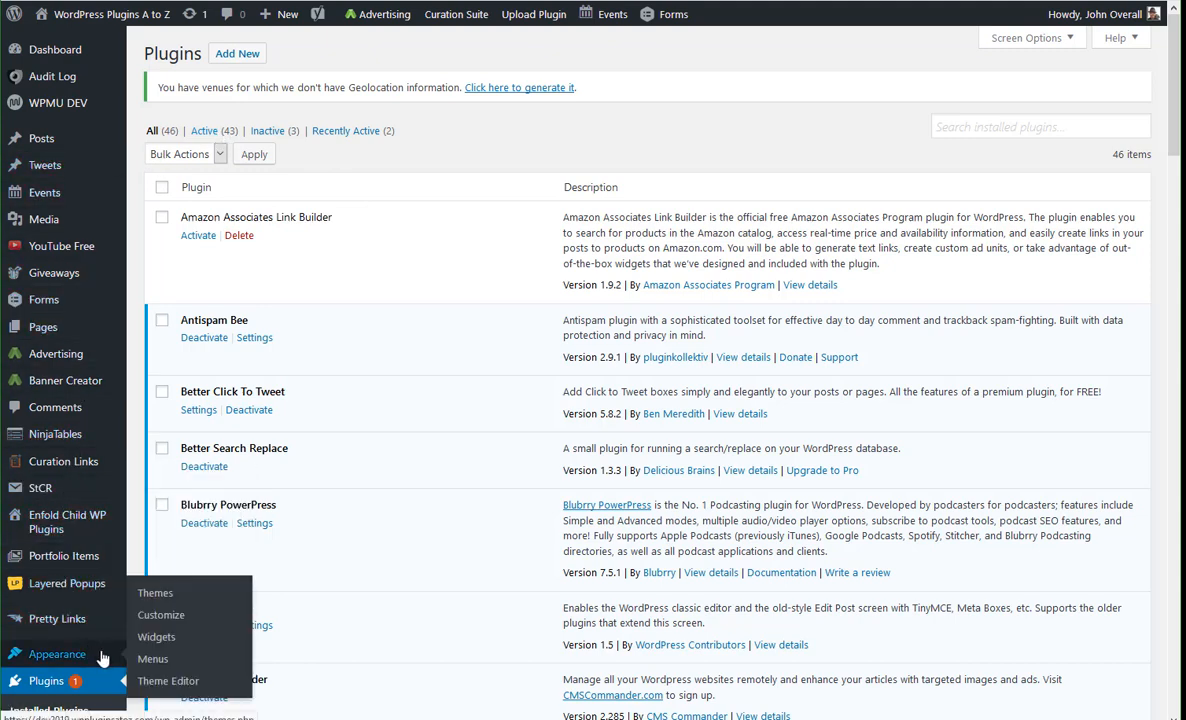
click(158, 594)
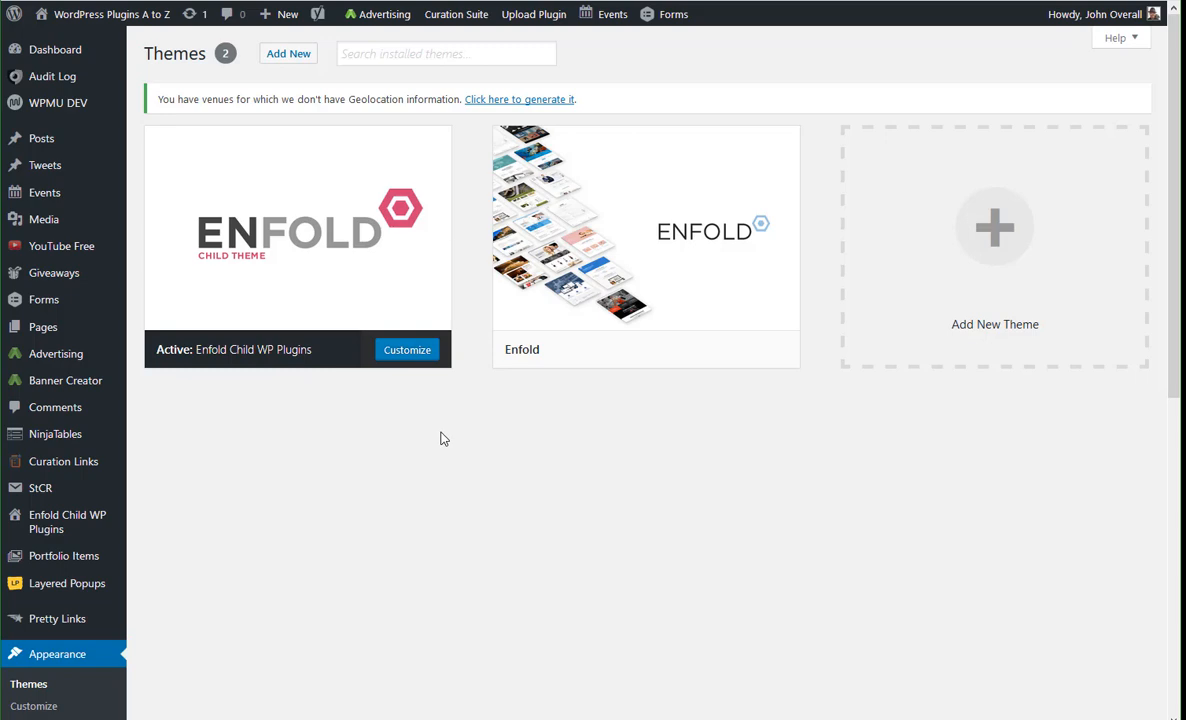
scroll(418, 418, down, 2)
scroll(405, 419, up, 1)
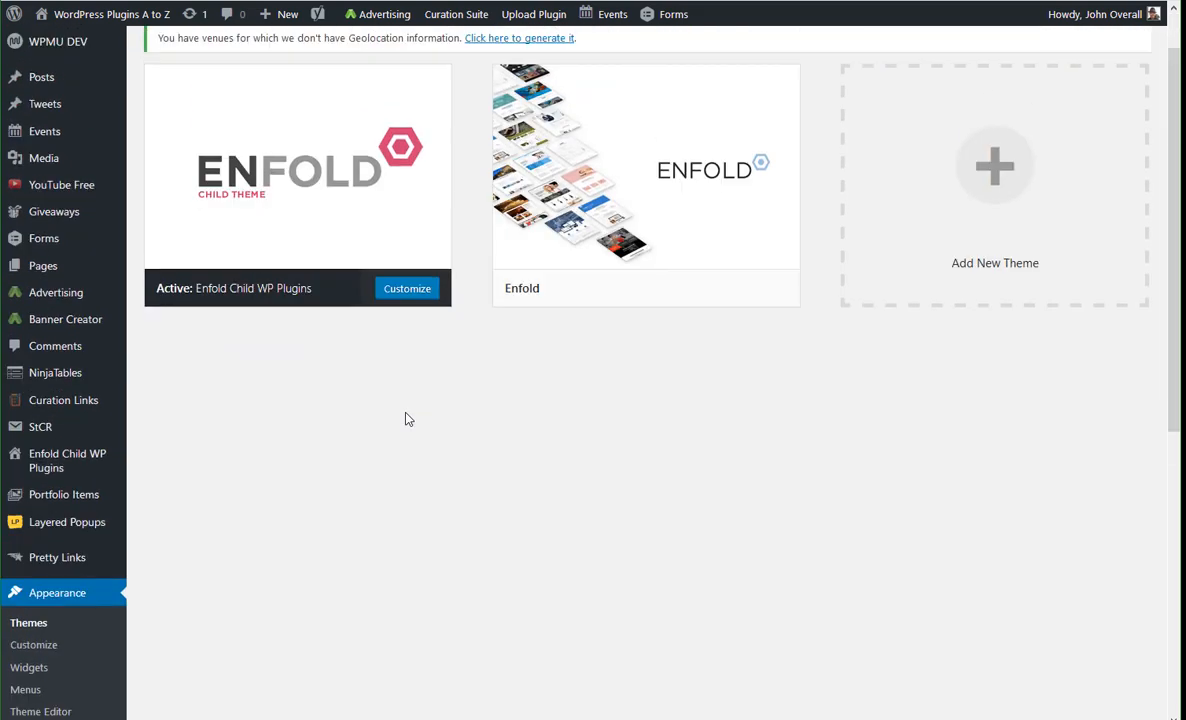
scroll(405, 419, up, 1)
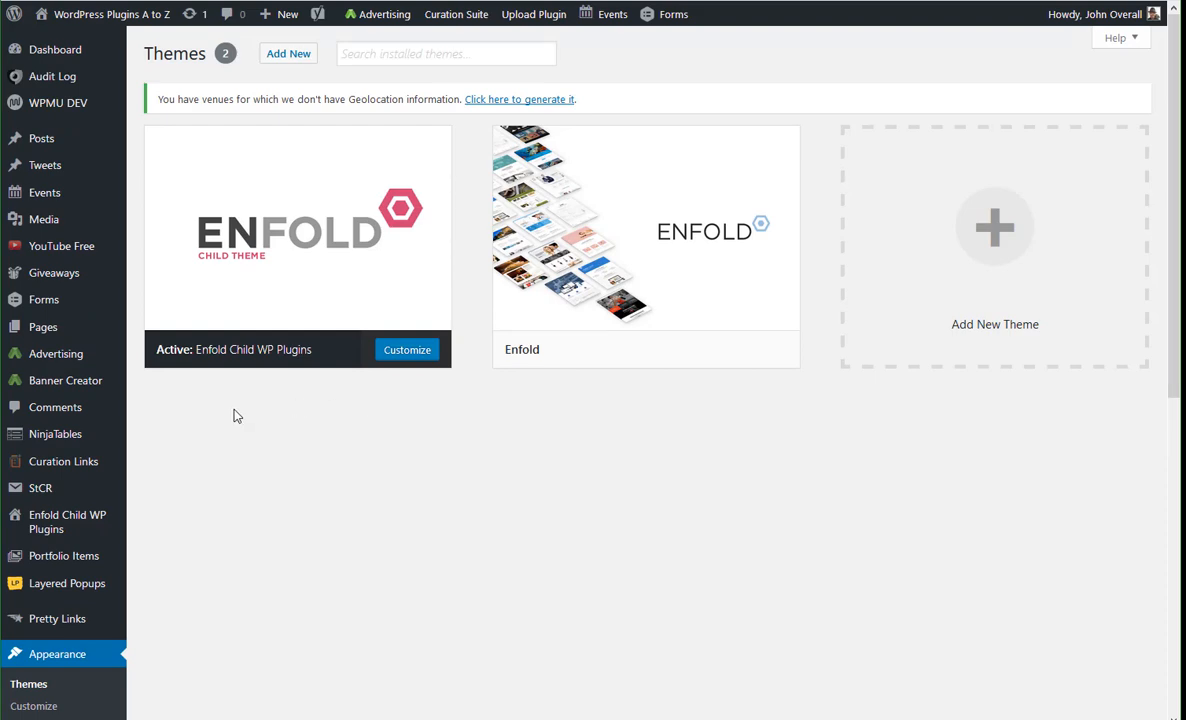
Open the Better Search Replace tool and look over its search/replace form and options
scroll(200, 415, down, 2)
scroll(165, 425, down, 3)
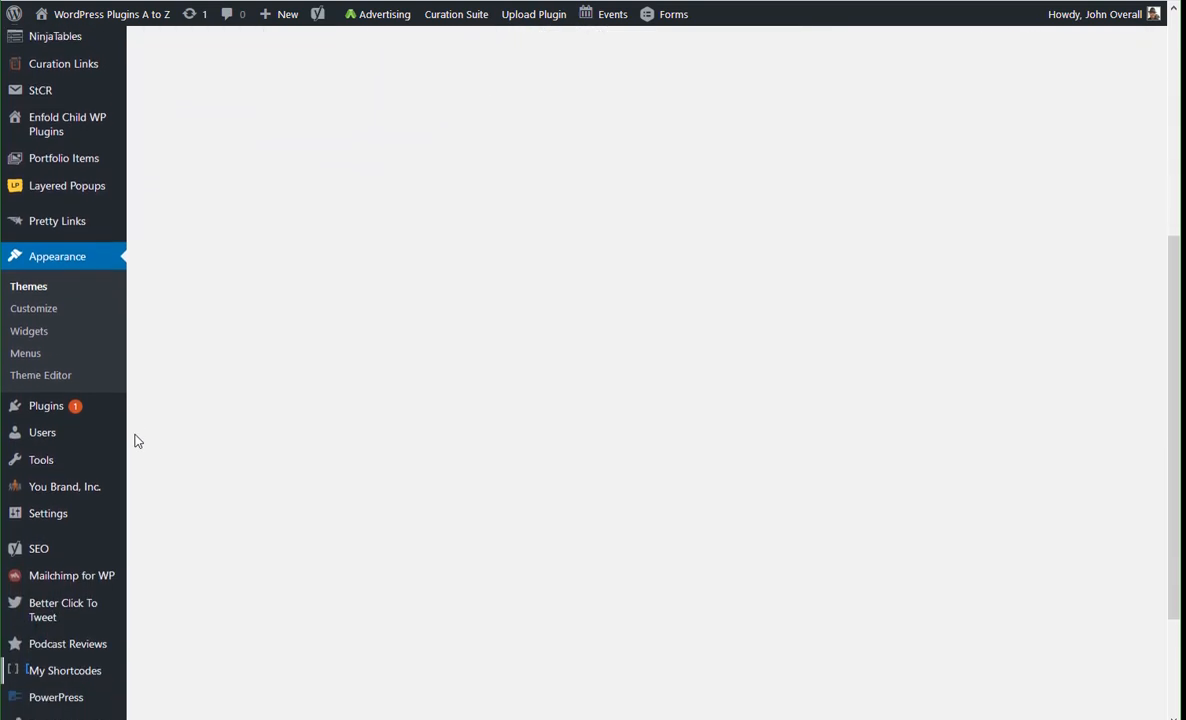
mouse_move(90, 460)
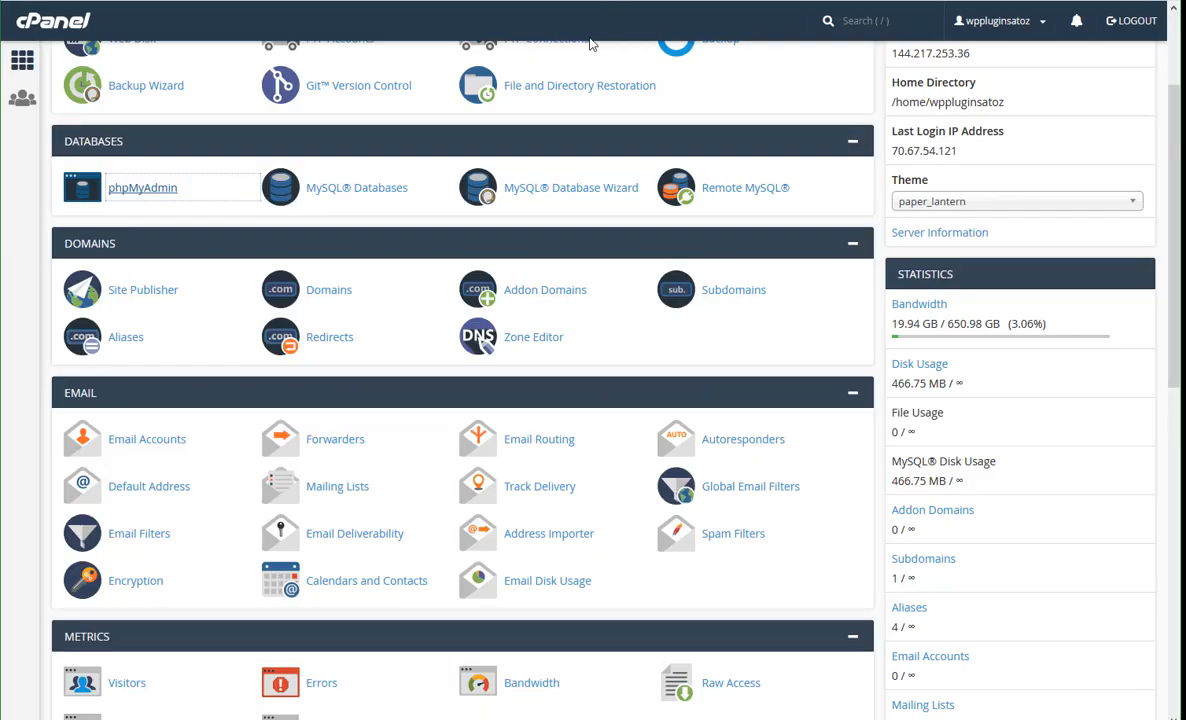
scroll(500, 230, up, 2)
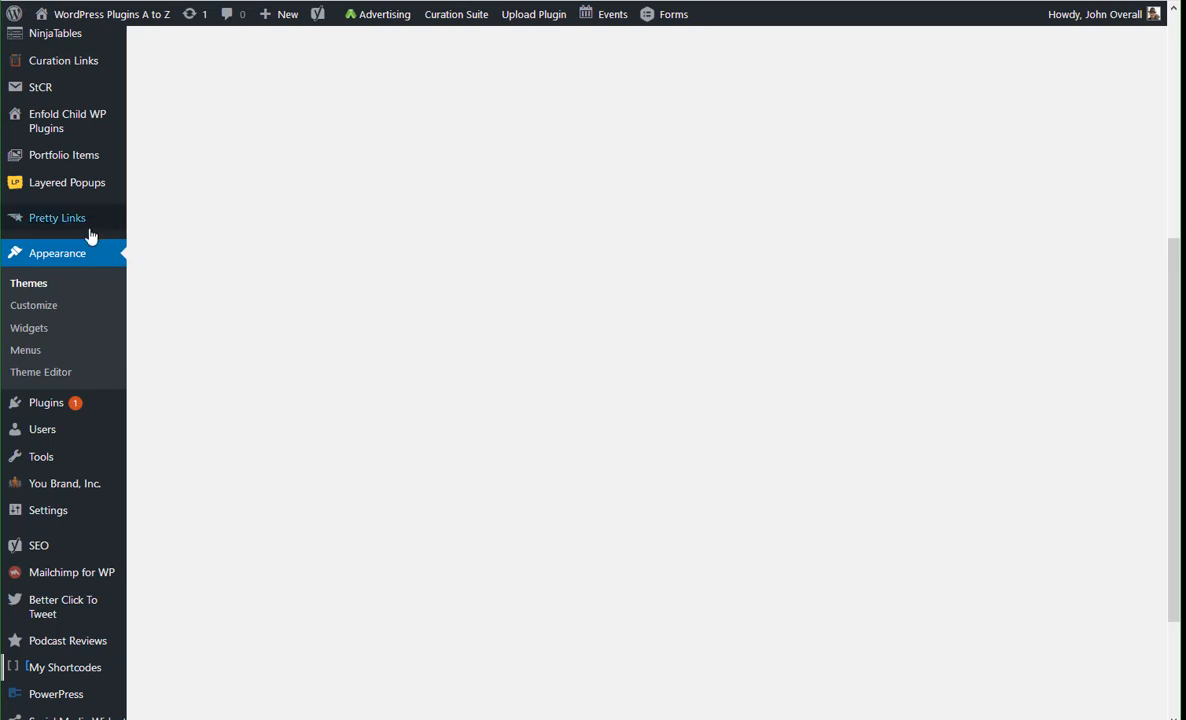
mouse_move(74, 458)
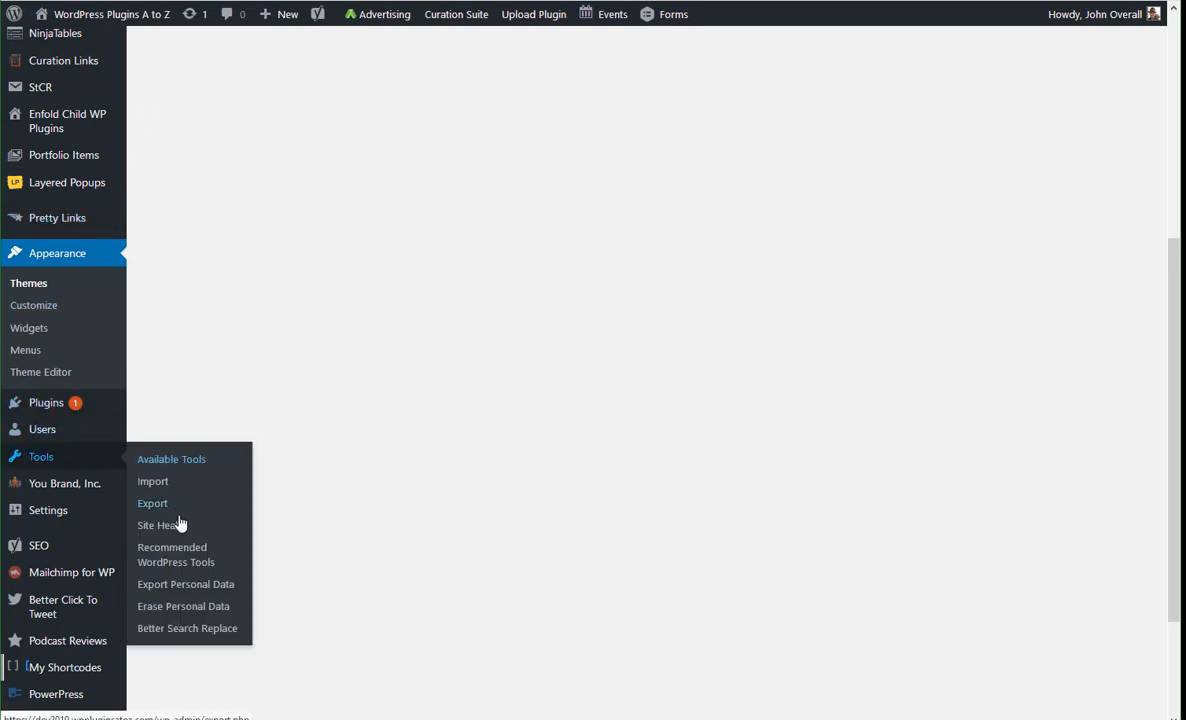
click(190, 628)
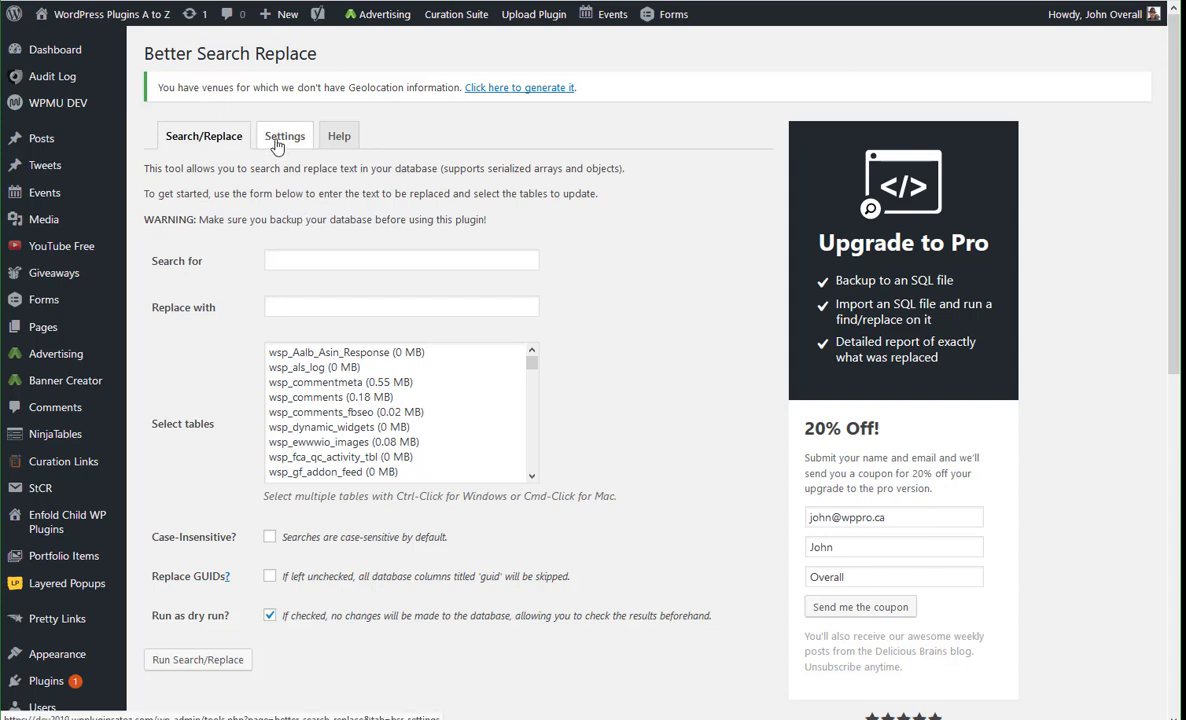
scroll(350, 325, down, 1)
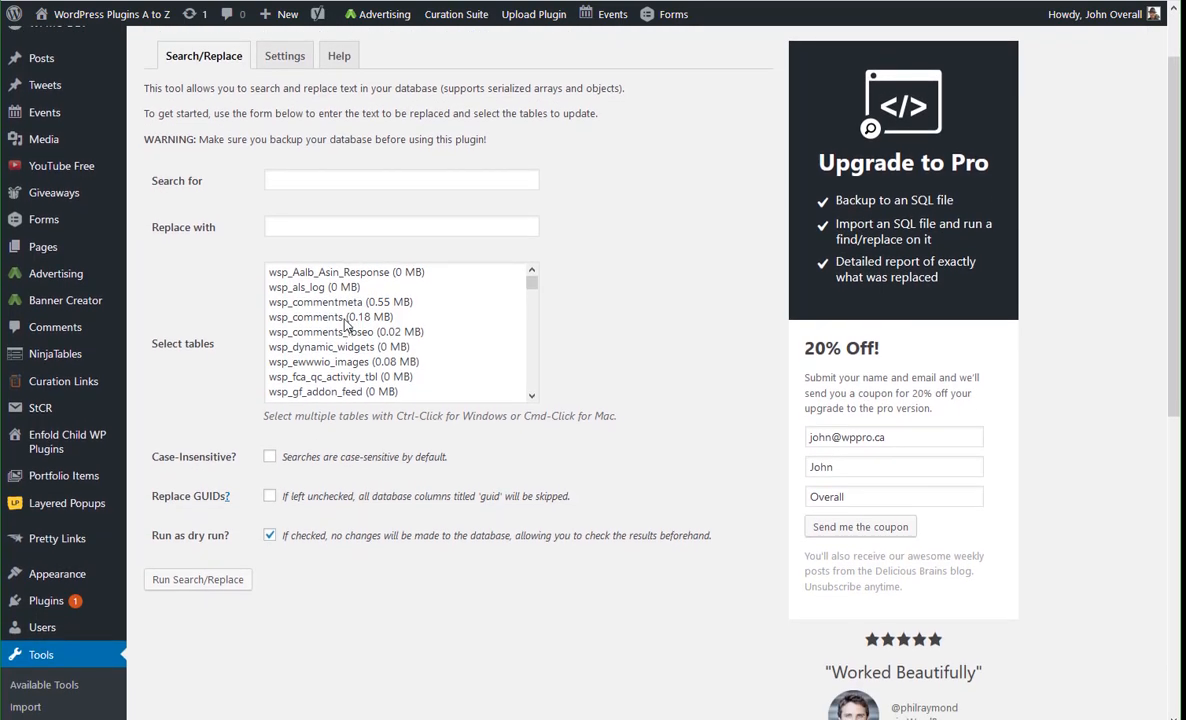
scroll(345, 323, up, 1)
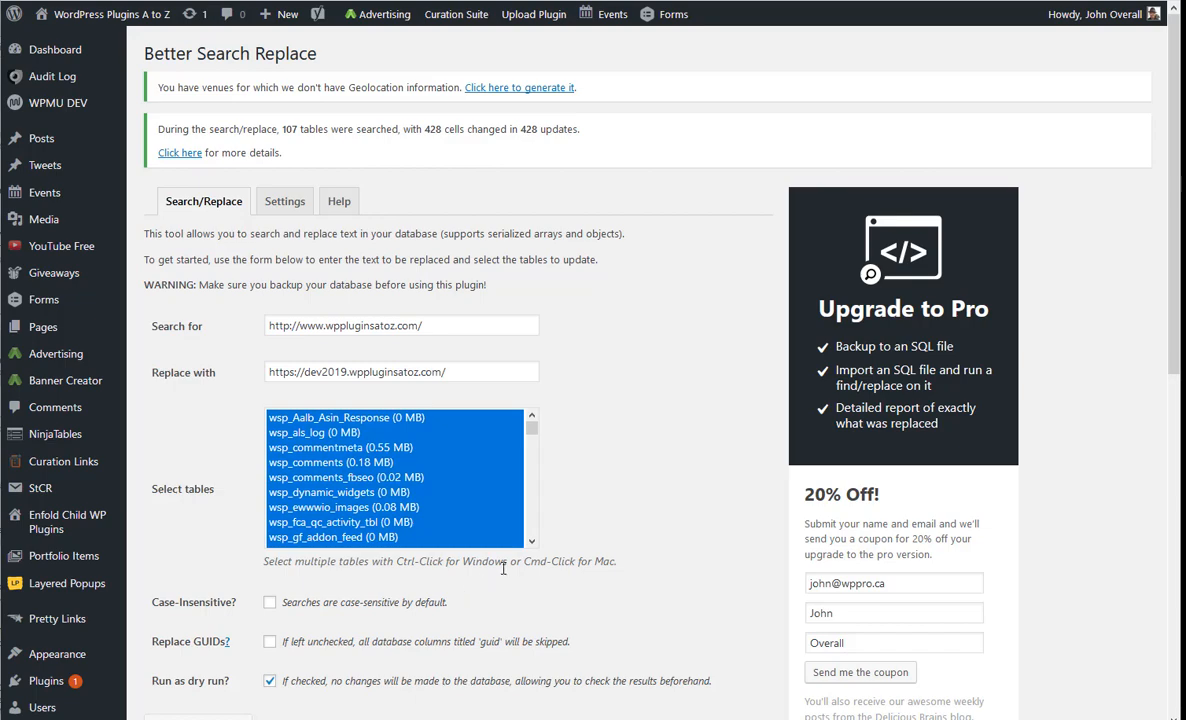
scroll(510, 568, down, 3)
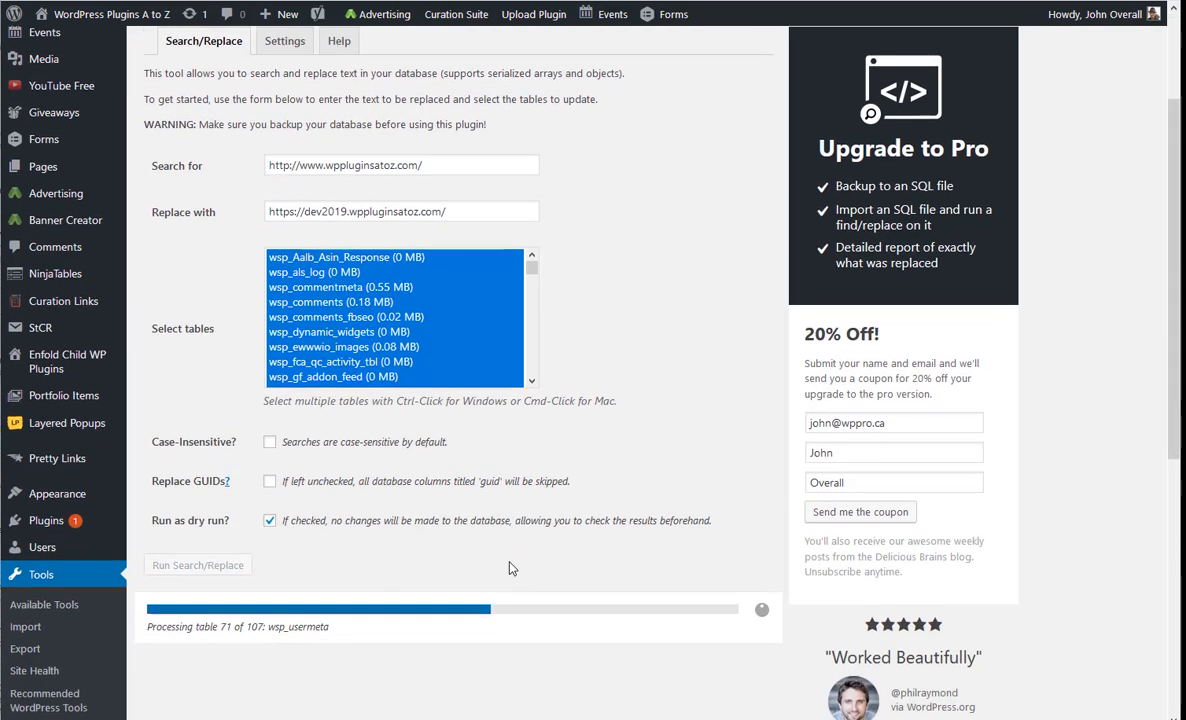
scroll(512, 568, up, 1)
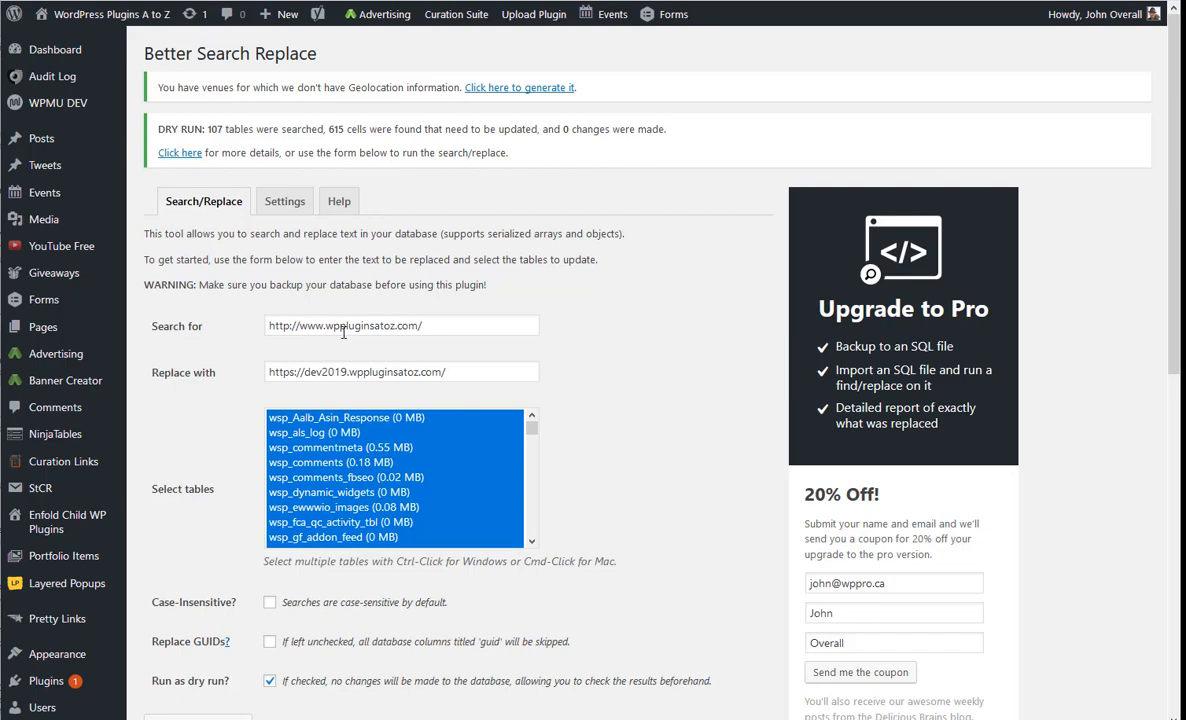
scroll(343, 330, down, 2)
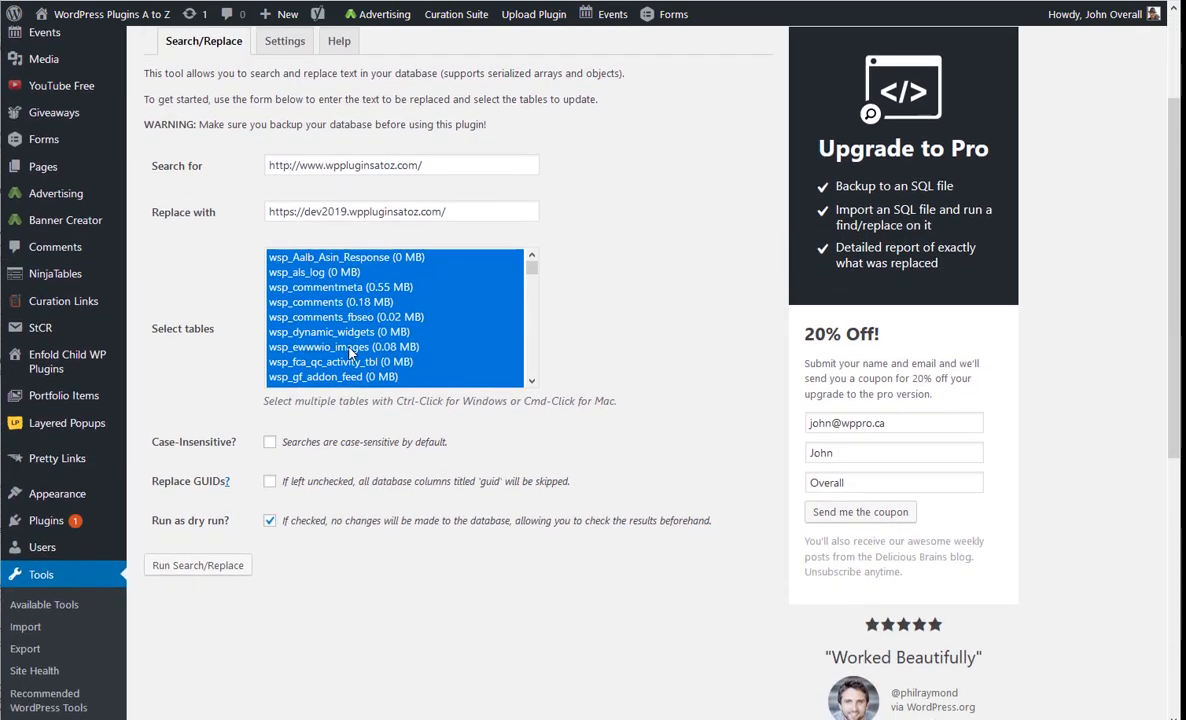
click(269, 521)
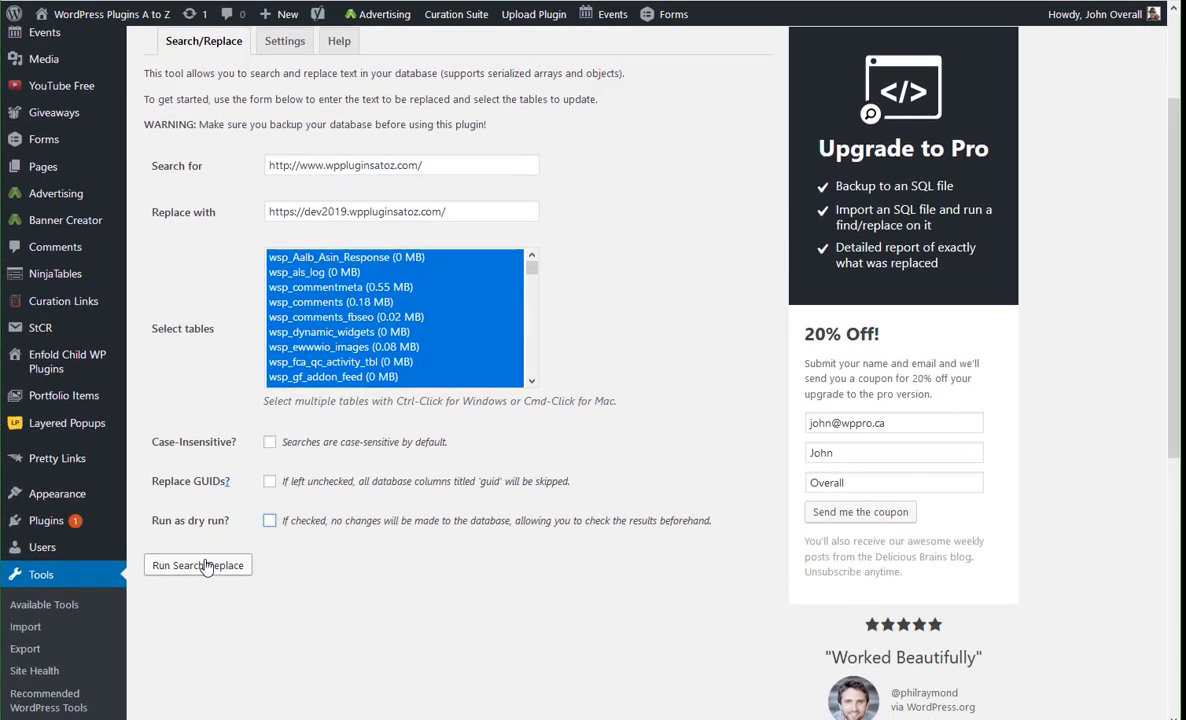
click(204, 567)
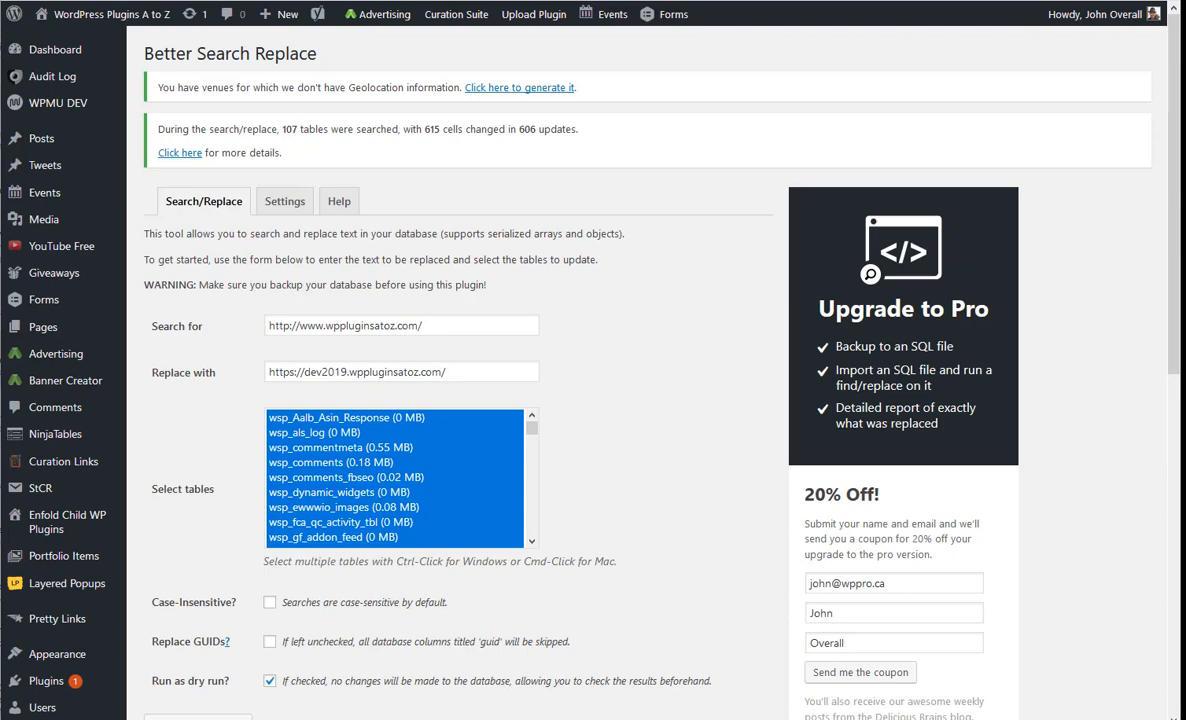
click(328, 326)
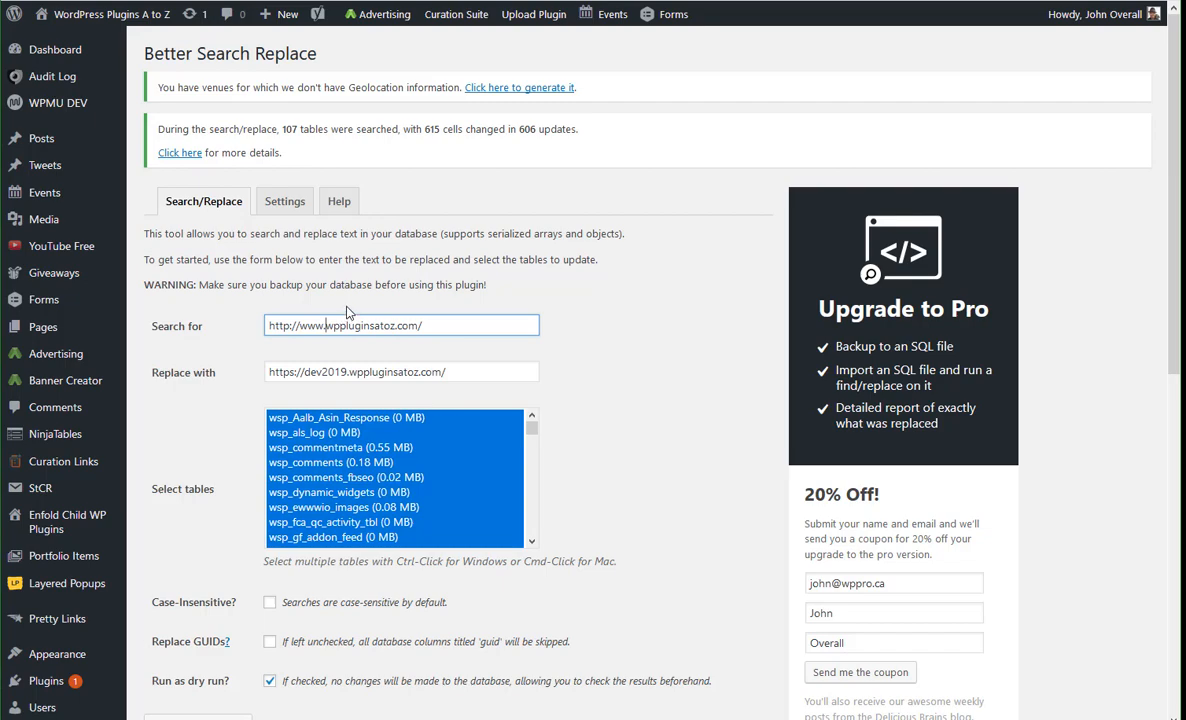
key(BackSpace)
key(BackSpace)
key(BackSpace)
key(BackSpace)
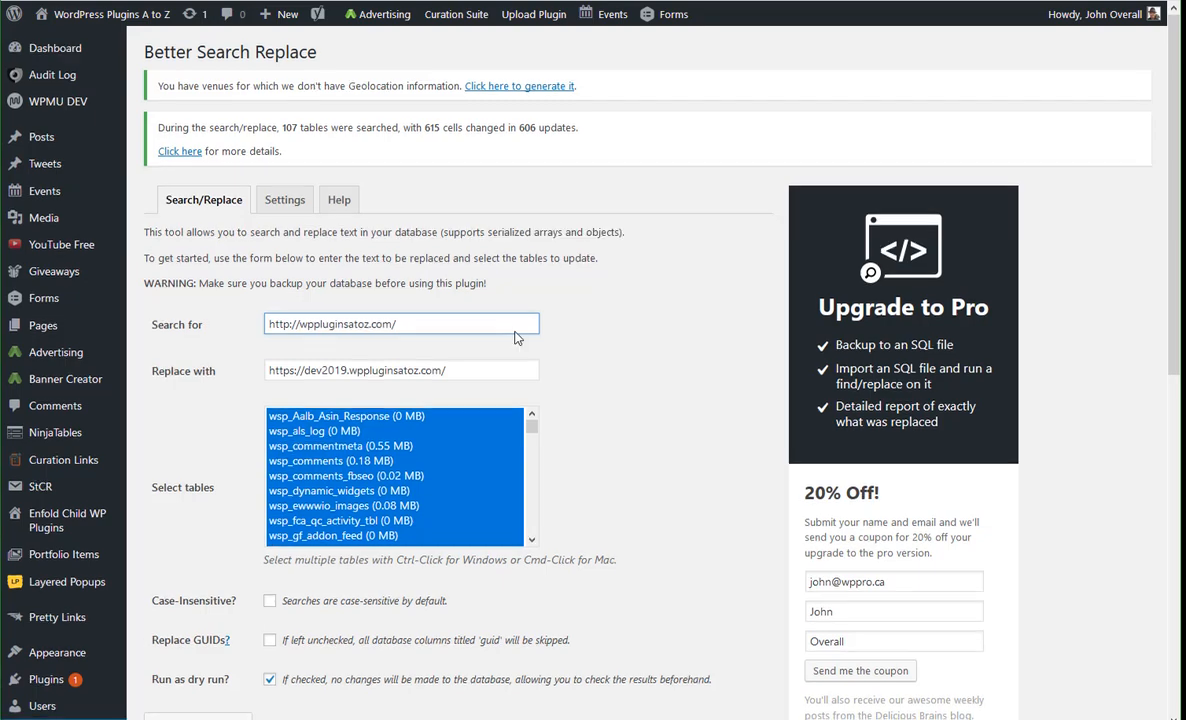
scroll(515, 338, down, 3)
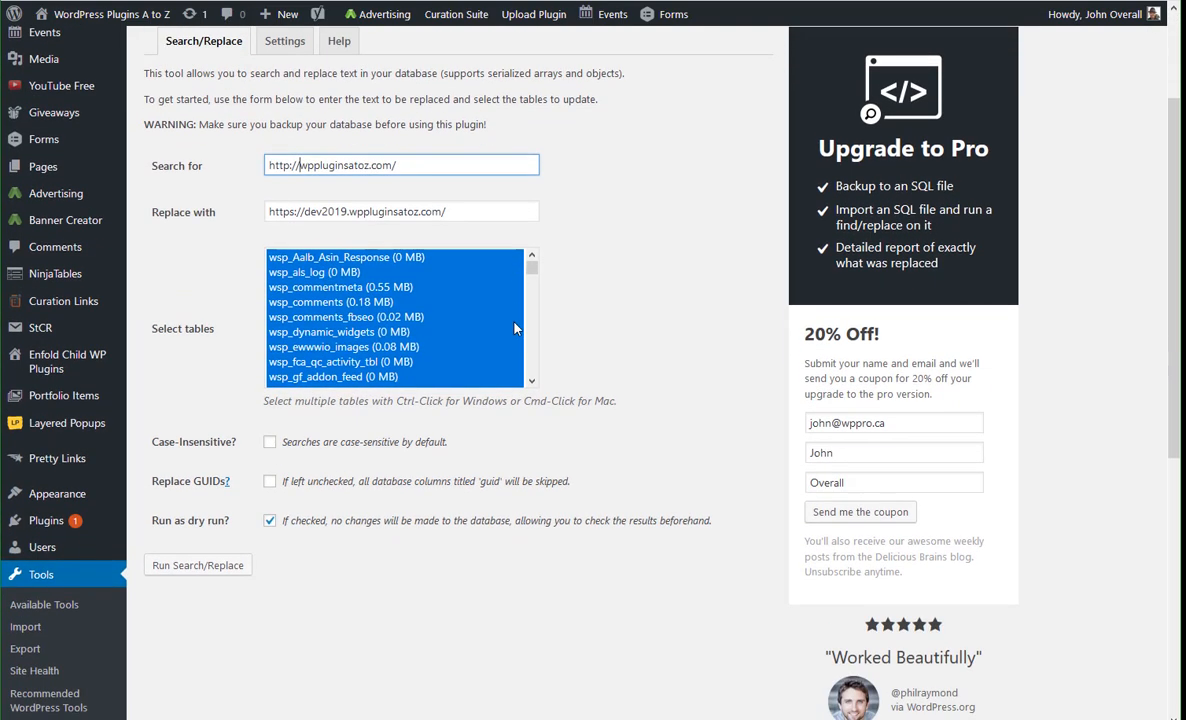
click(217, 566)
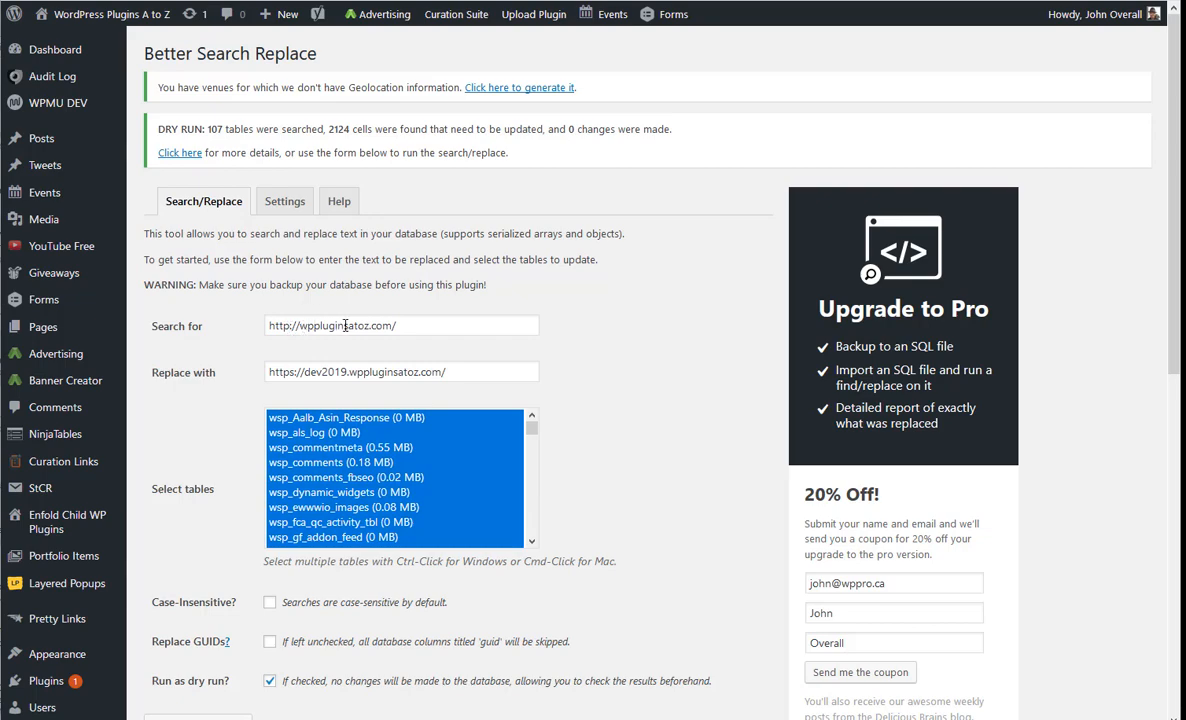
drag(329, 129, 349, 128)
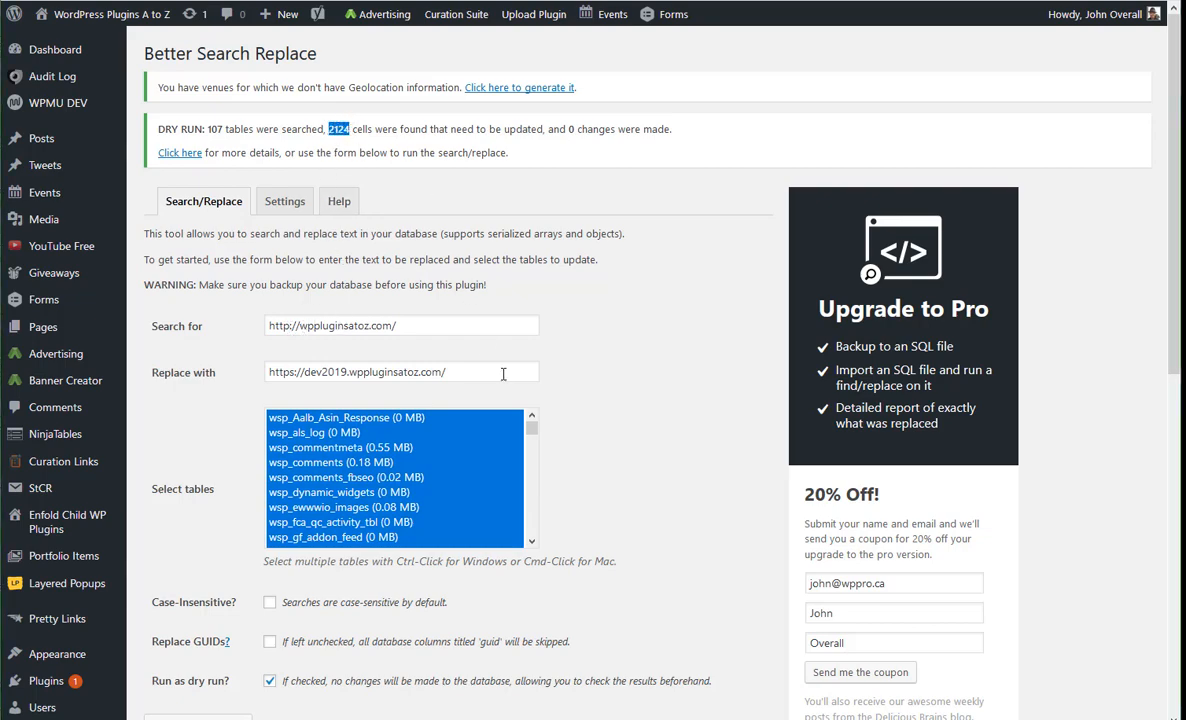
scroll(490, 385, down, 3)
scroll(519, 405, up, 3)
scroll(233, 520, down, 3)
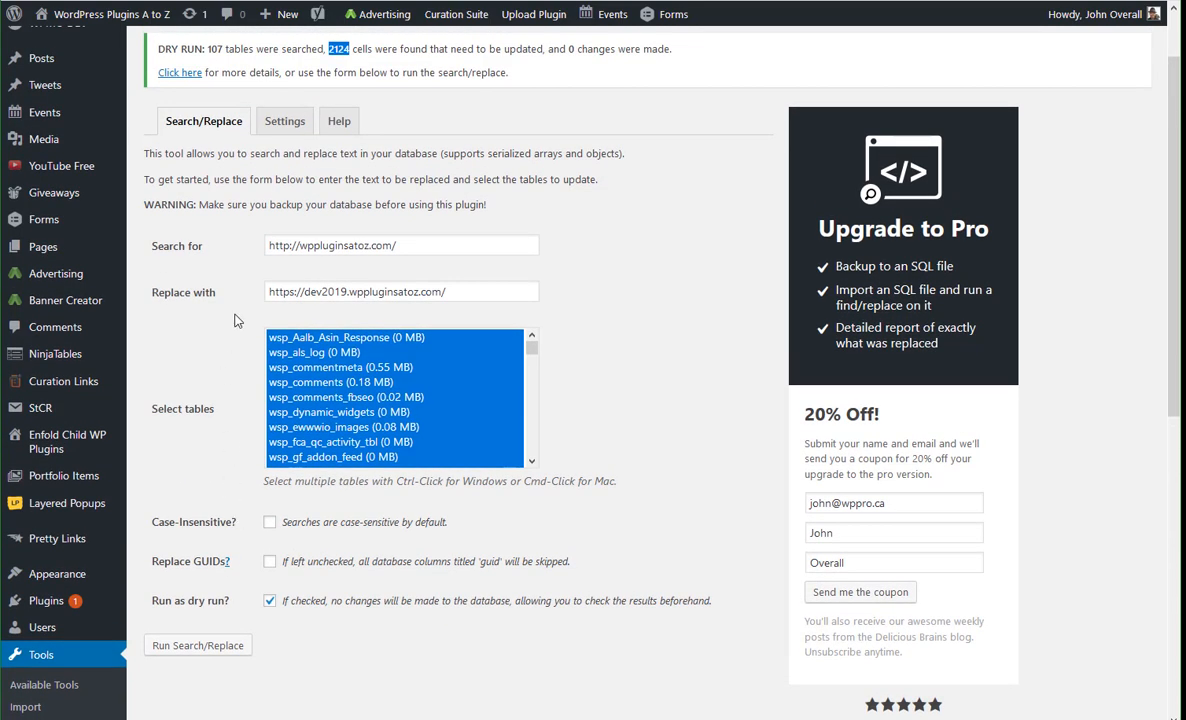
click(269, 600)
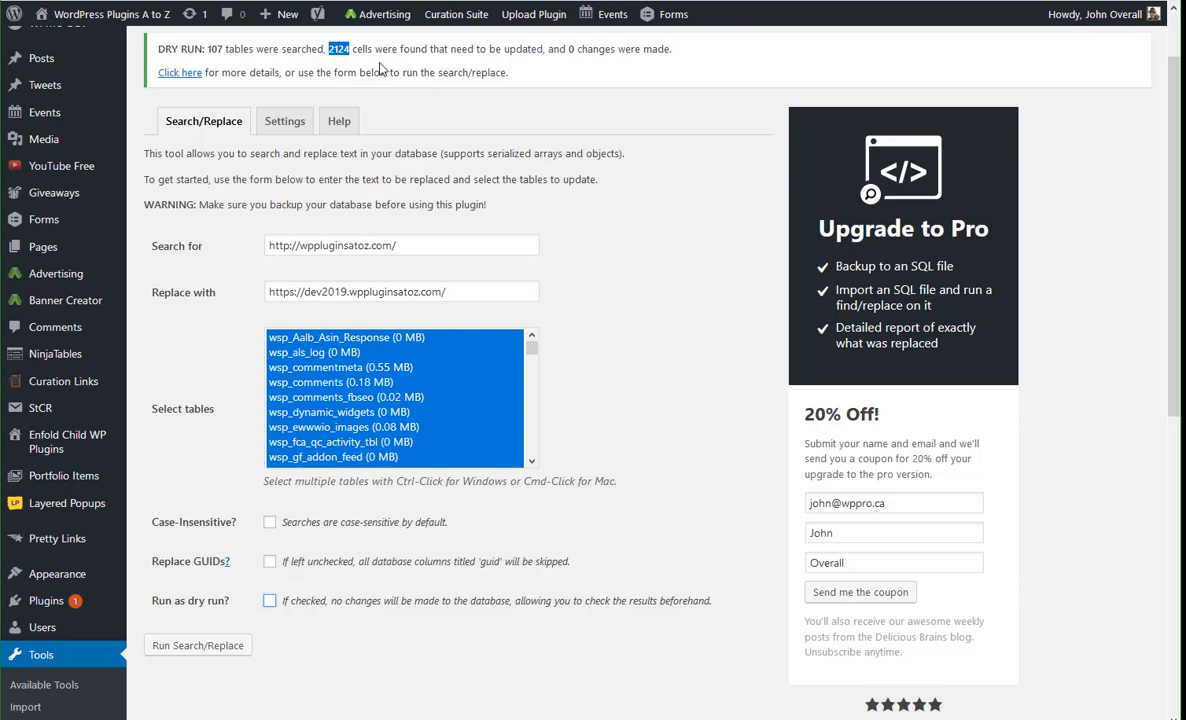
click(200, 647)
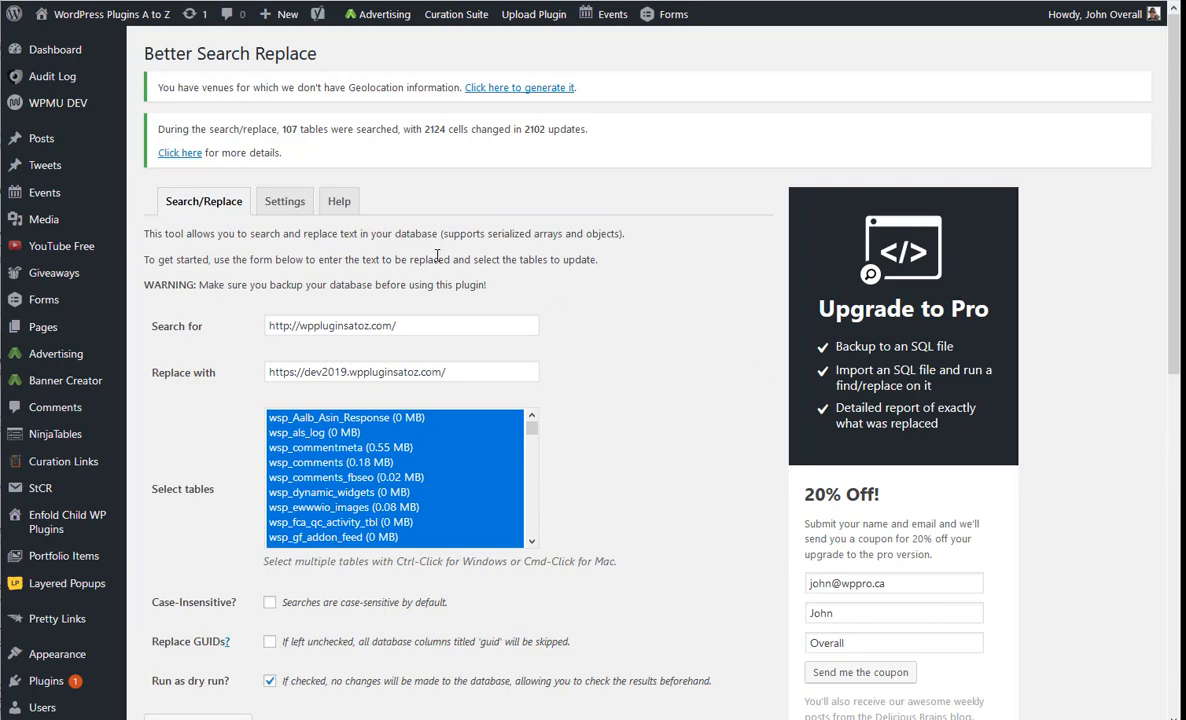
scroll(437, 256, down, 2)
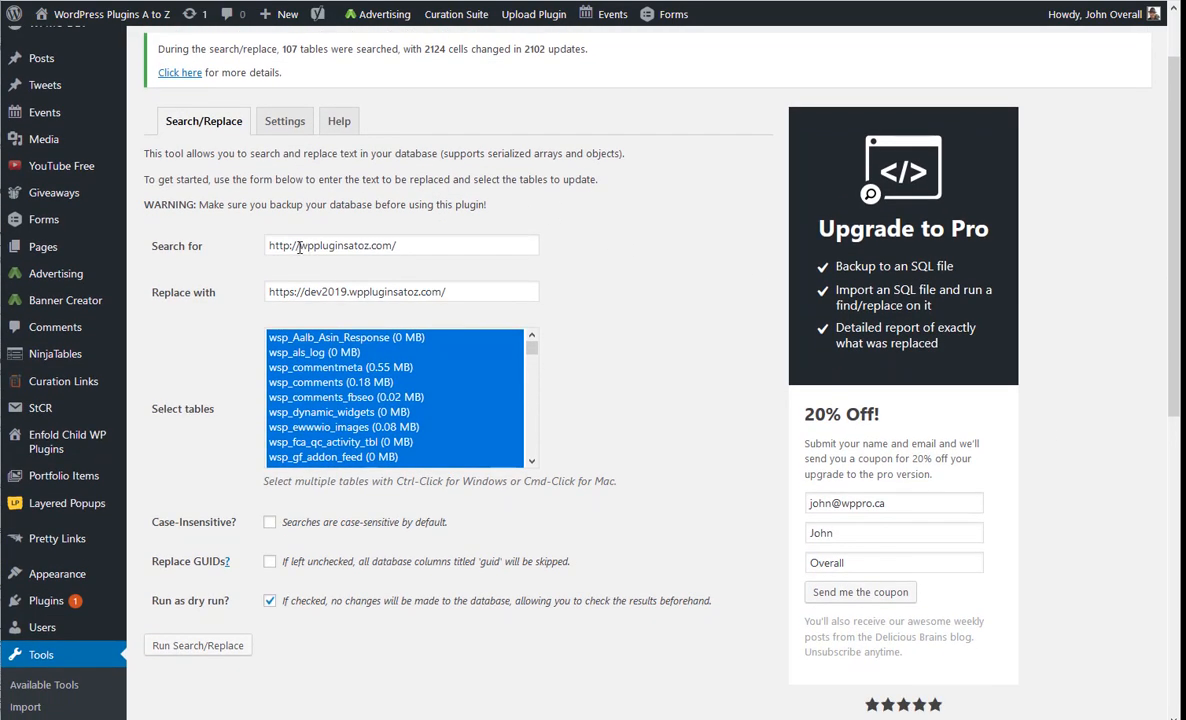
click(288, 247)
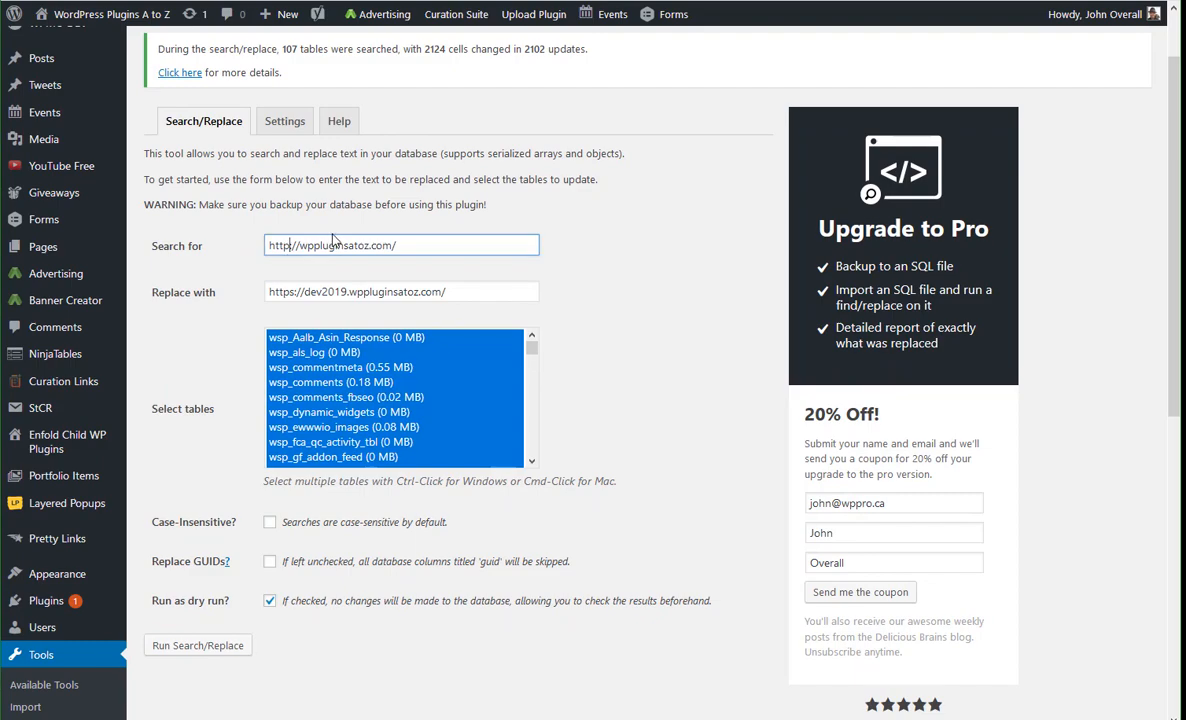
text(s)
scroll(620, 350, down, 2)
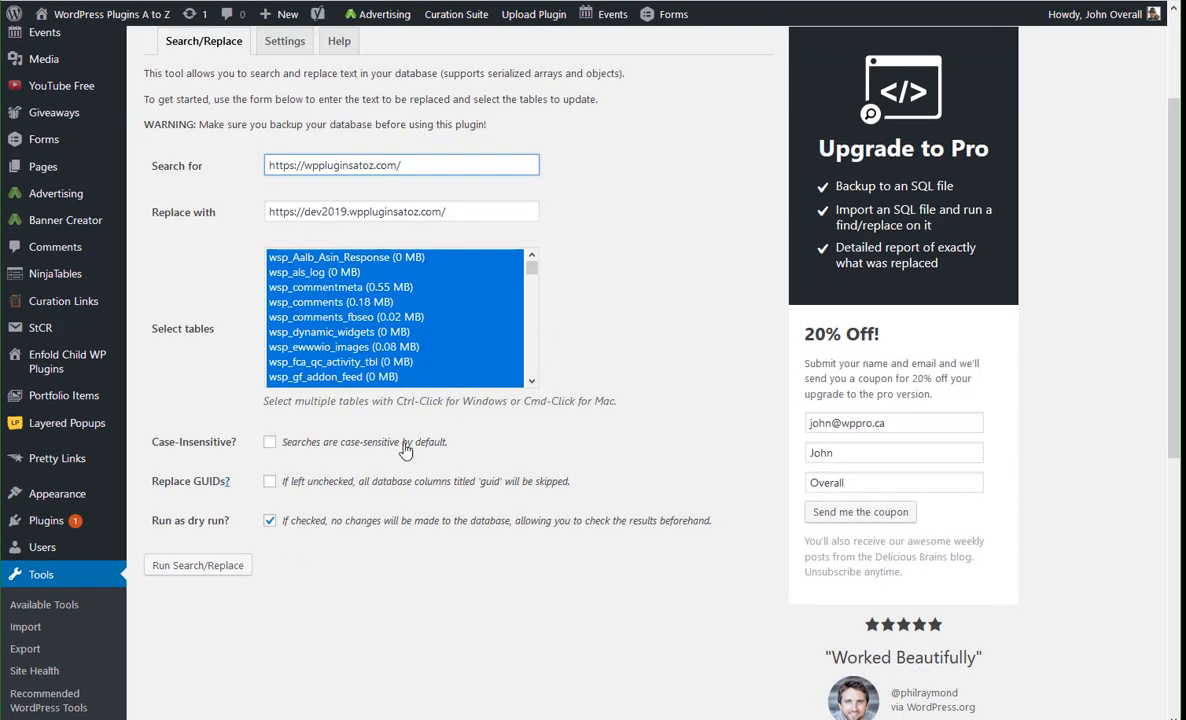
click(204, 570)
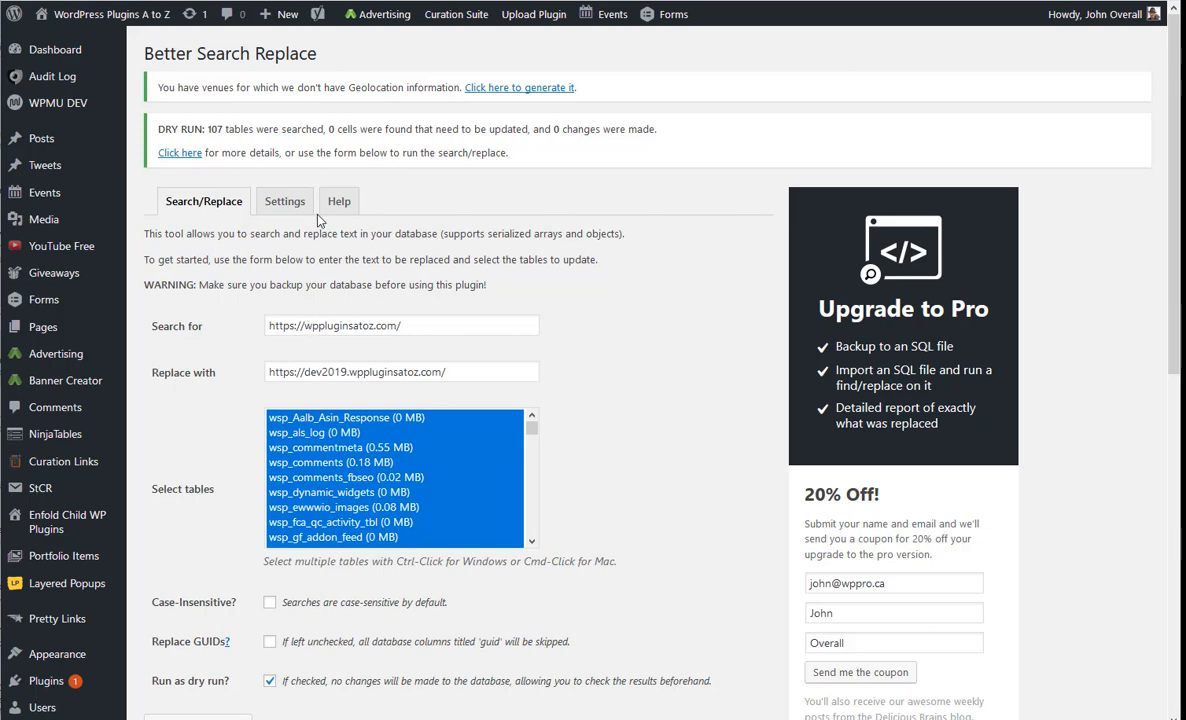
click(304, 328)
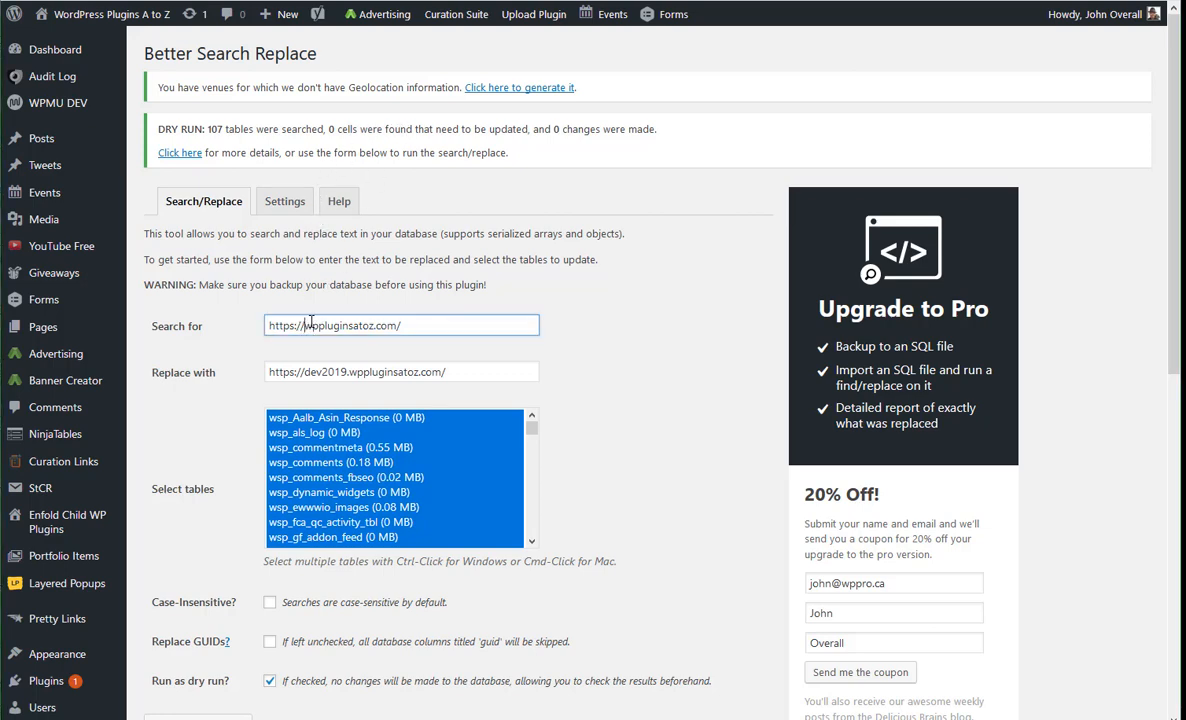
text(www.)
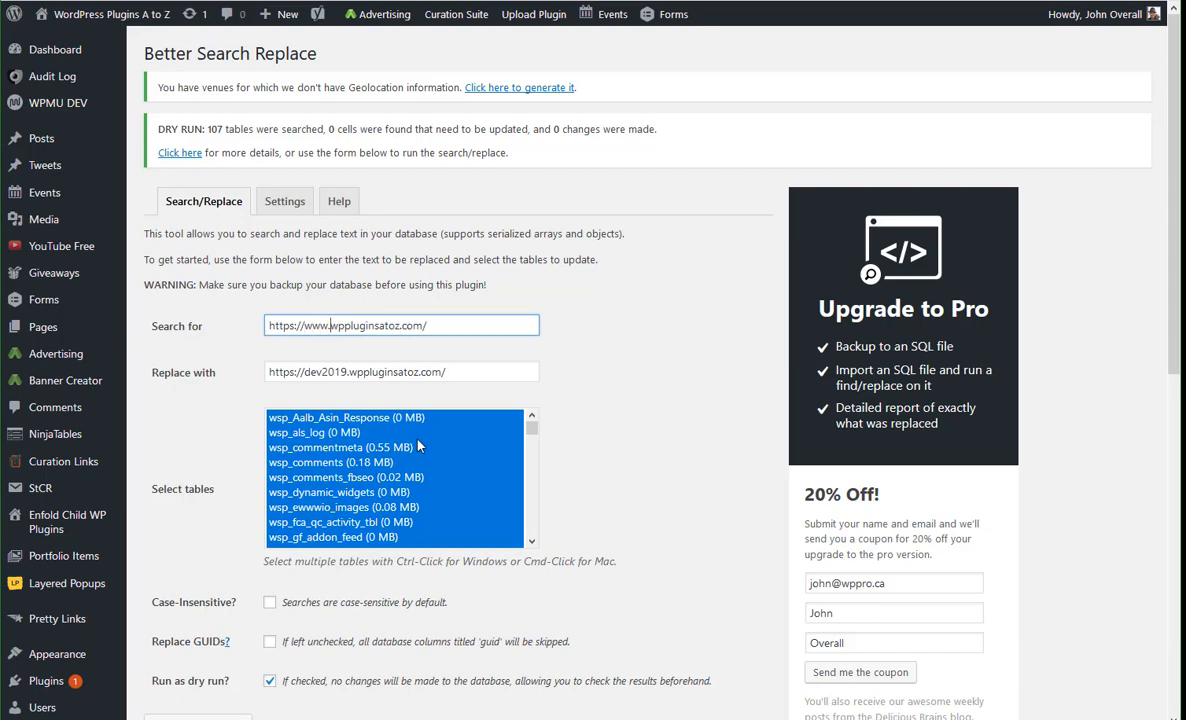
scroll(400, 450, down, 5)
scroll(582, 656, down, 4)
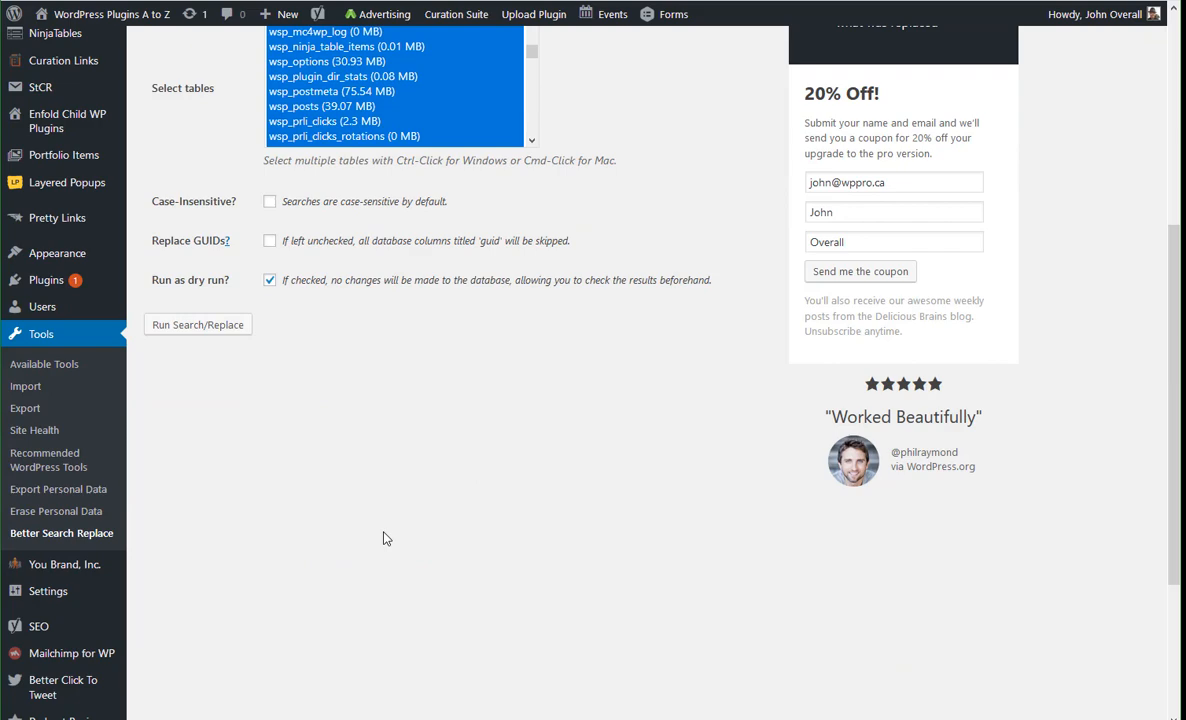
click(224, 330)
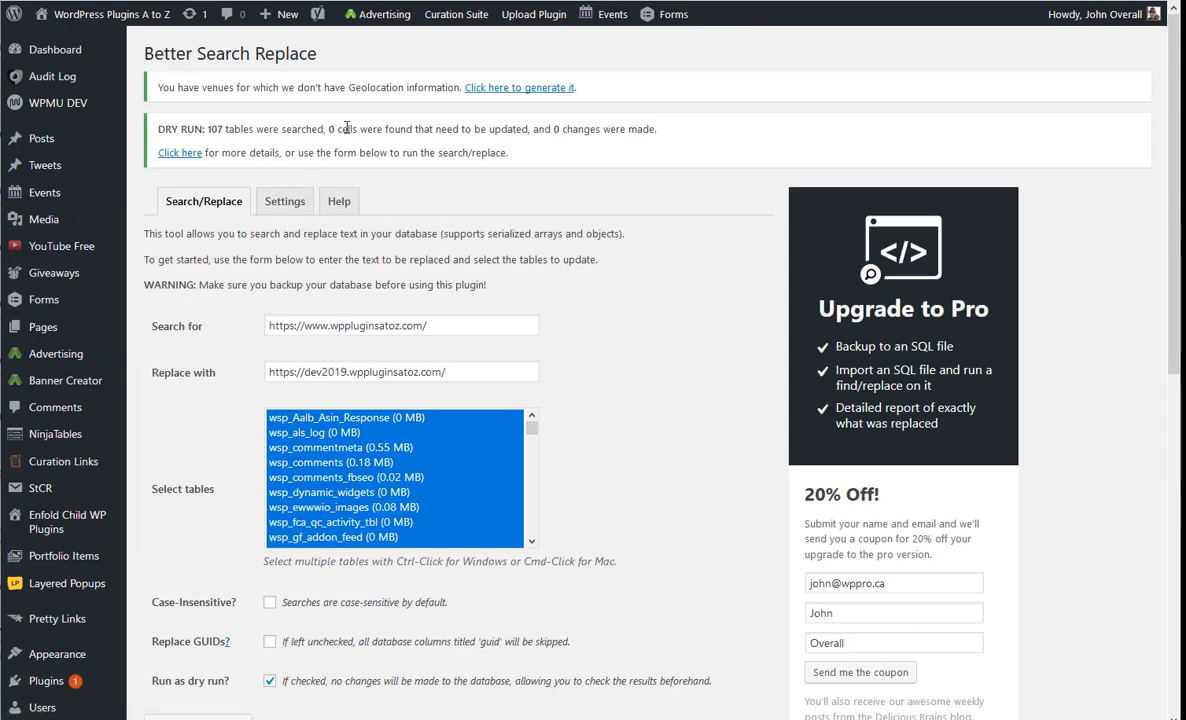
click(295, 326)
key(BackSpace)
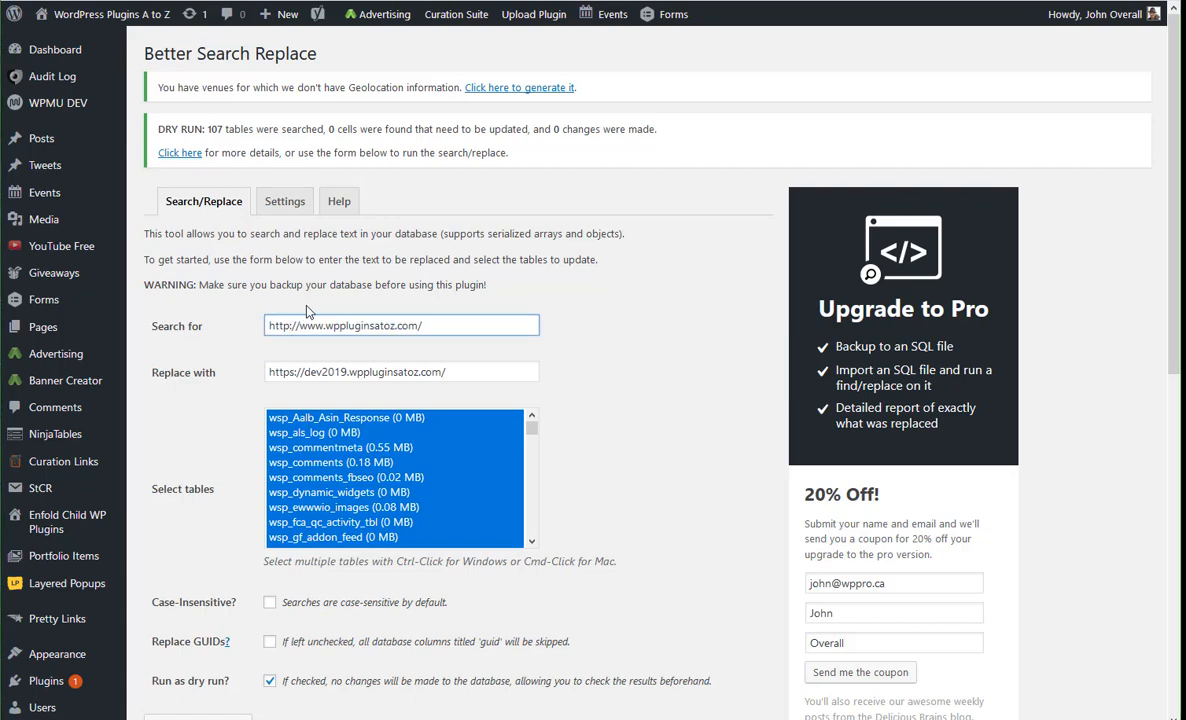
scroll(471, 541, down, 2)
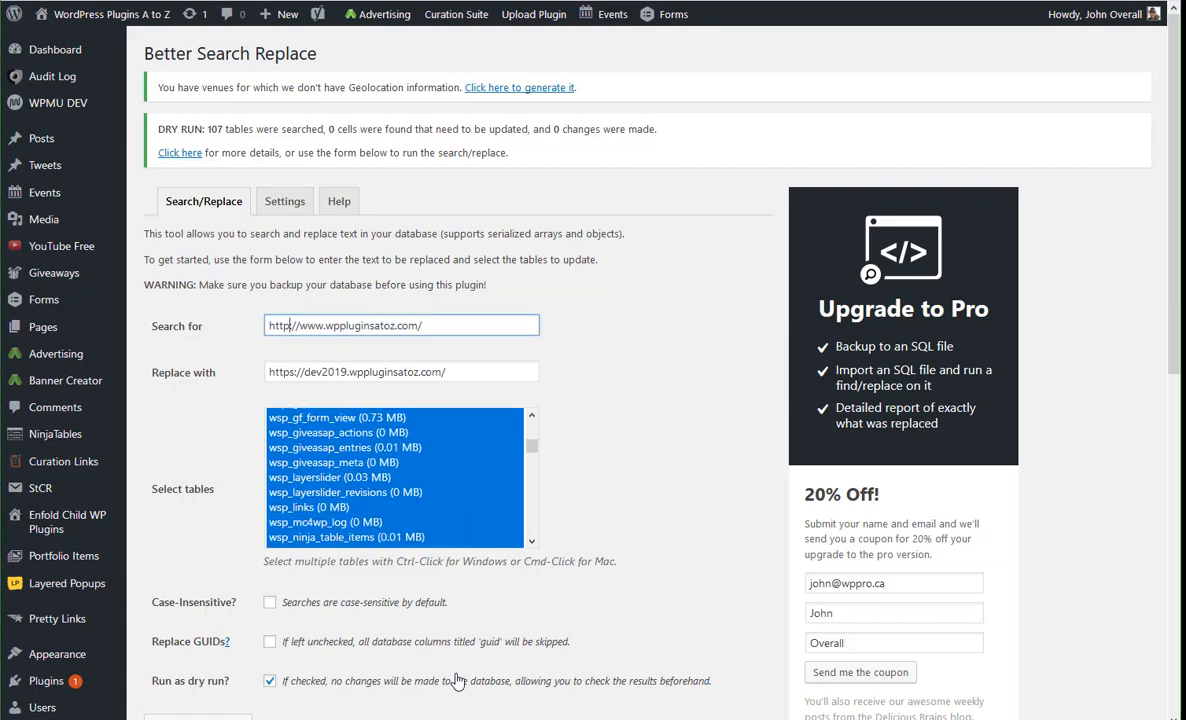
scroll(455, 680, down, 3)
click(233, 406)
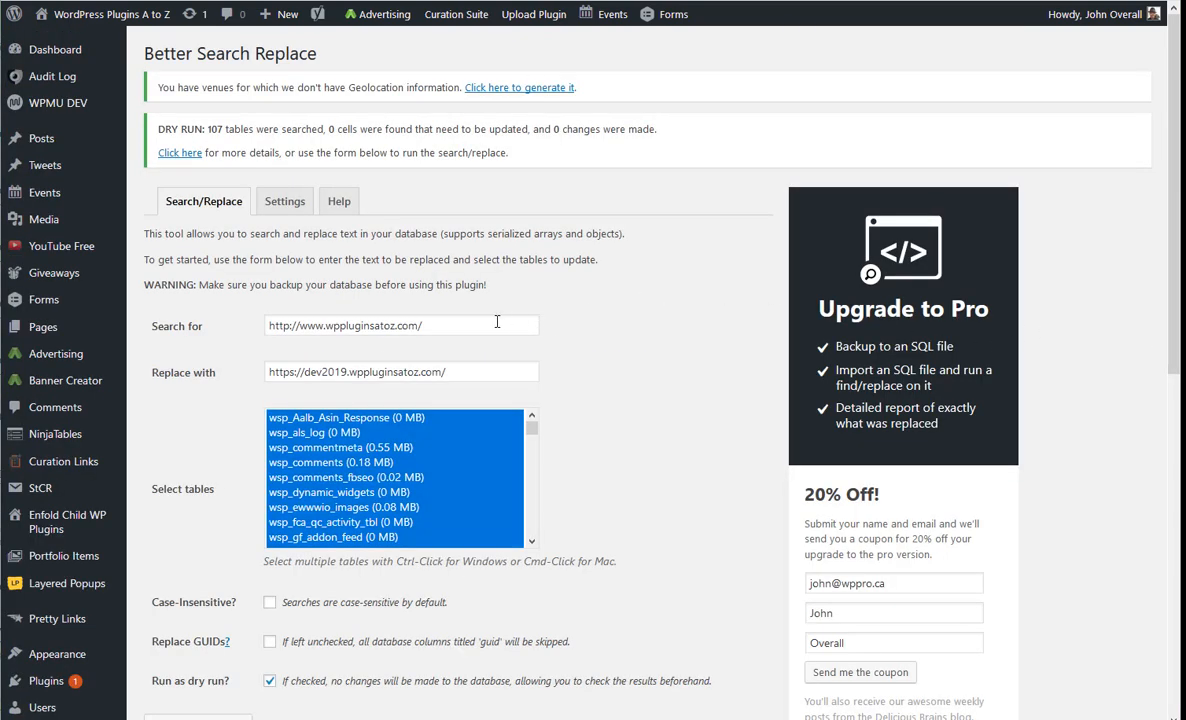
click(328, 327)
key(BackSpace)
key(BackSpace)
key(BackSpace)
key(BackSpace)
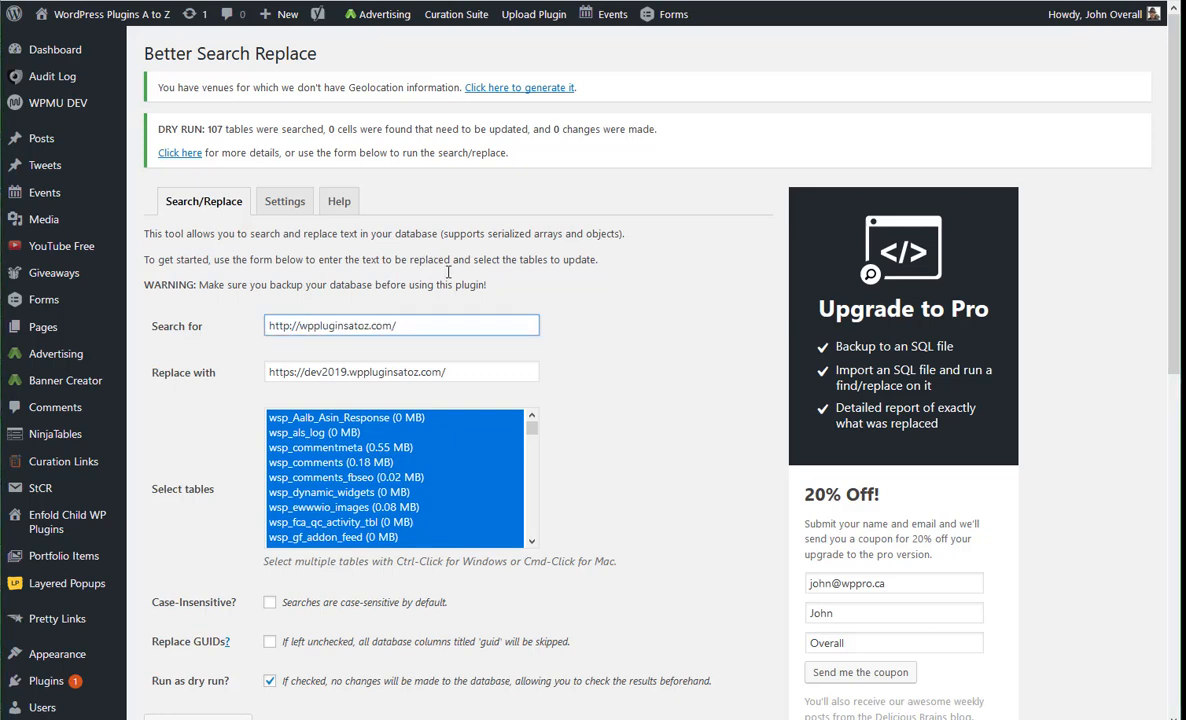
scroll(487, 382, down, 3)
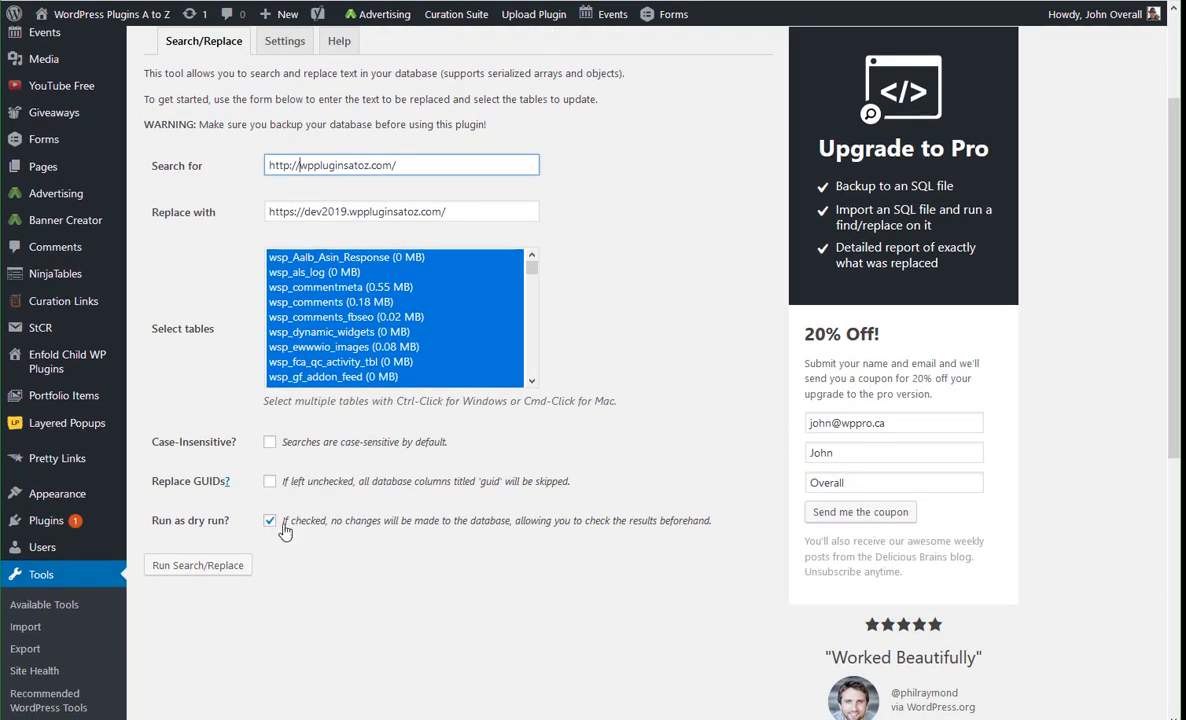
click(222, 566)
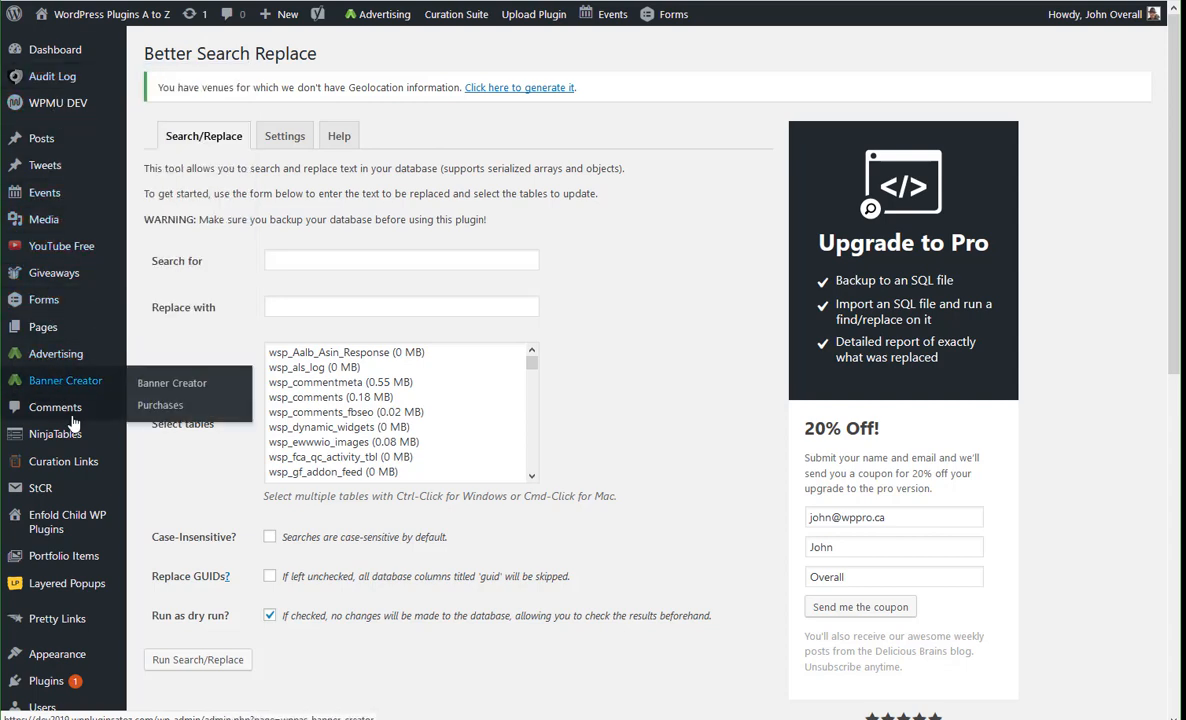
Open the page for adding new plugins and search the plugin directory for classicpress
mouse_move(63, 63)
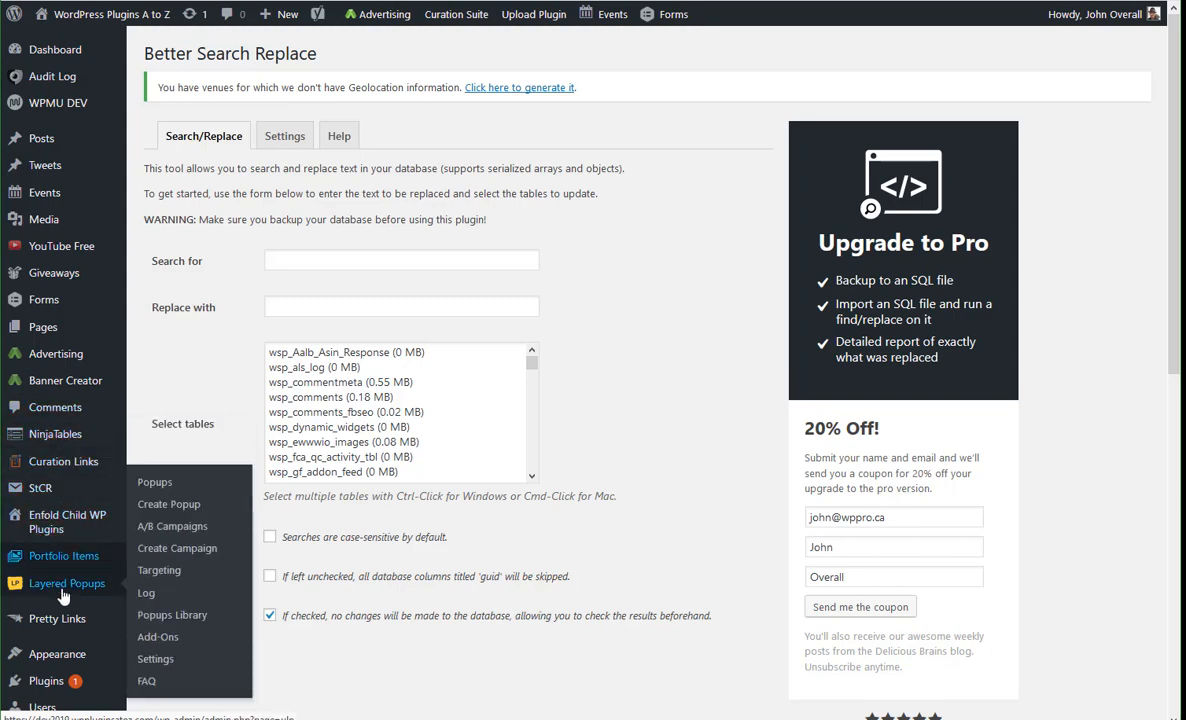
scroll(72, 560, down, 3)
mouse_move(78, 530)
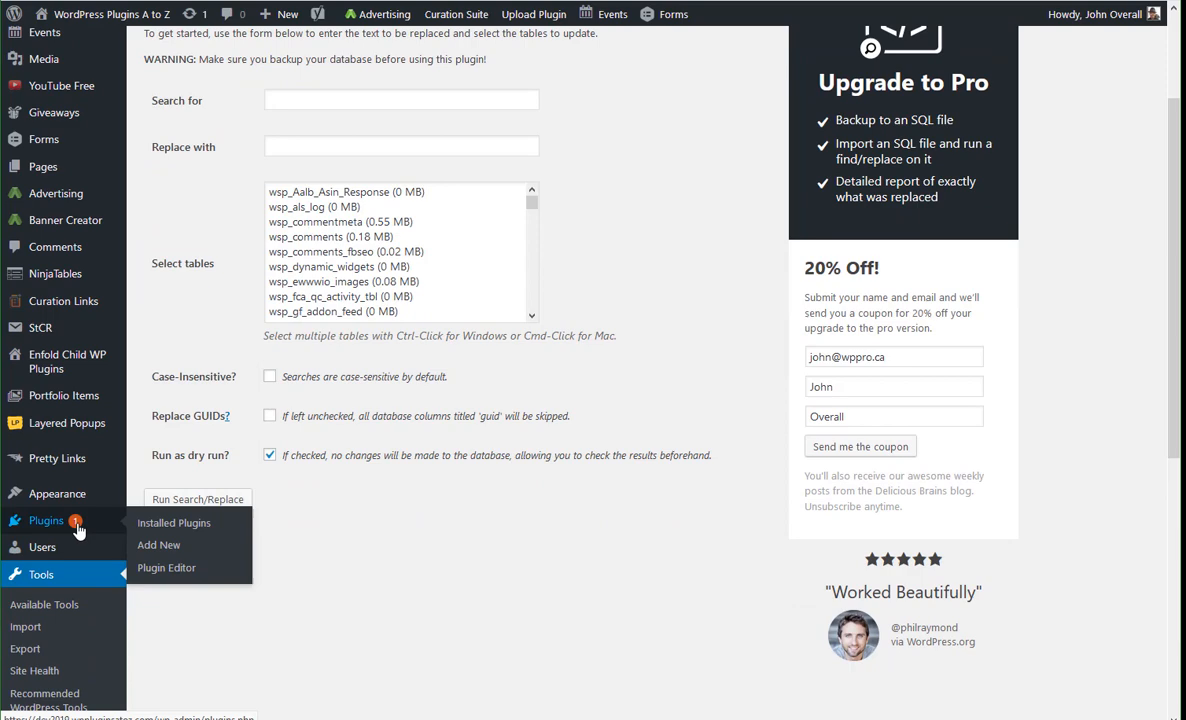
click(170, 547)
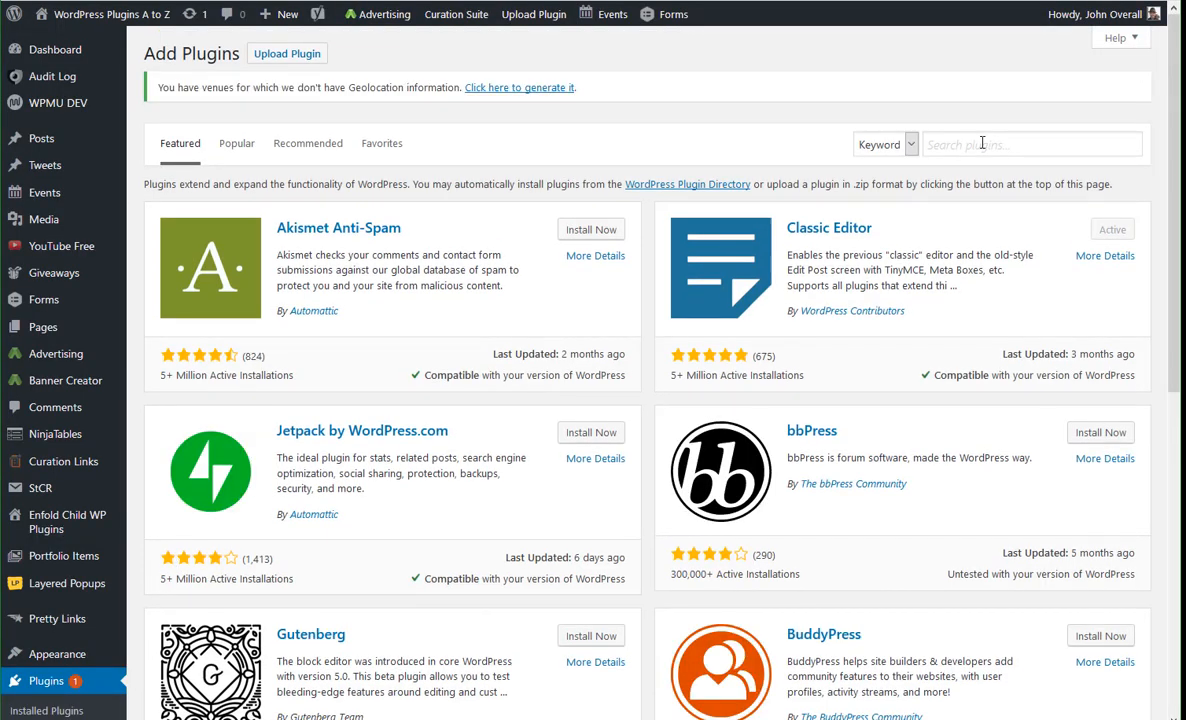
click(982, 143)
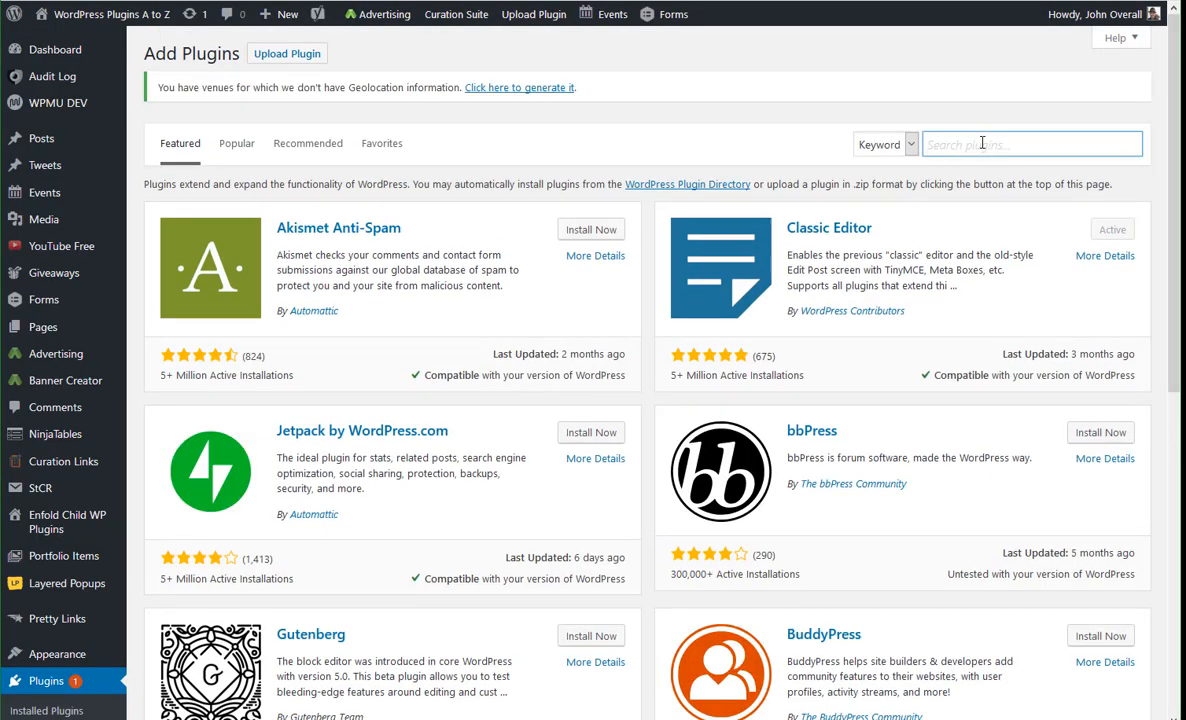
text(cal)
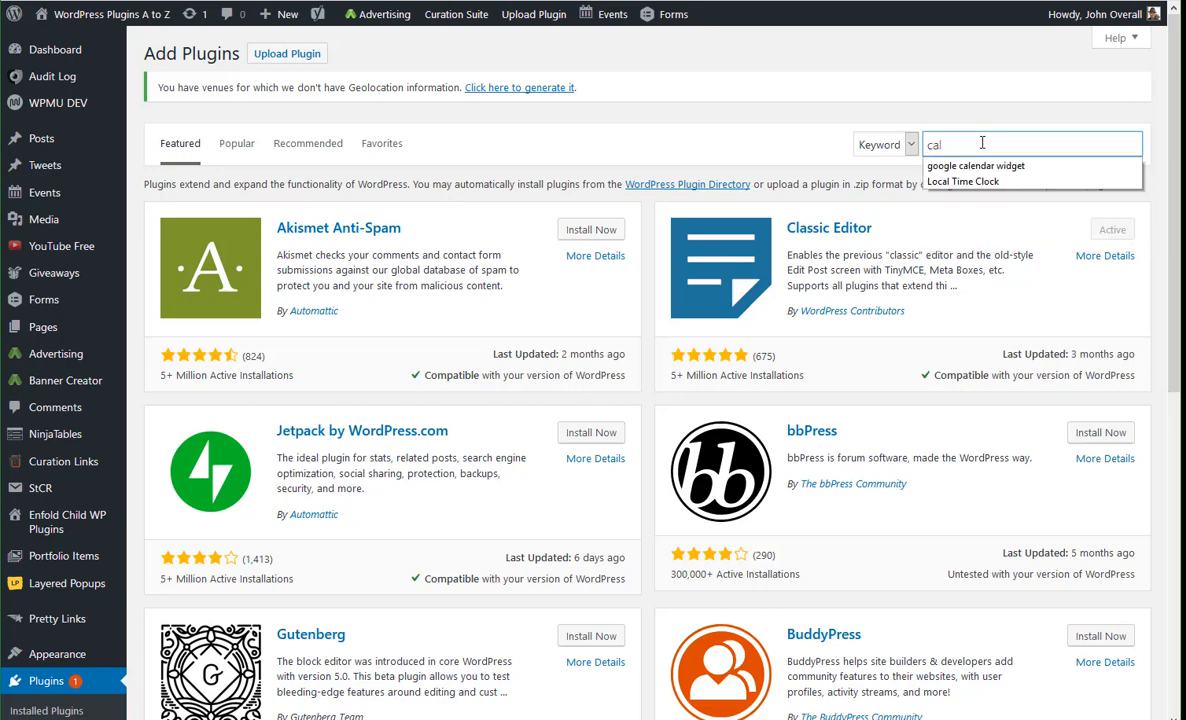
key(BackSpace)
key(BackSpace)
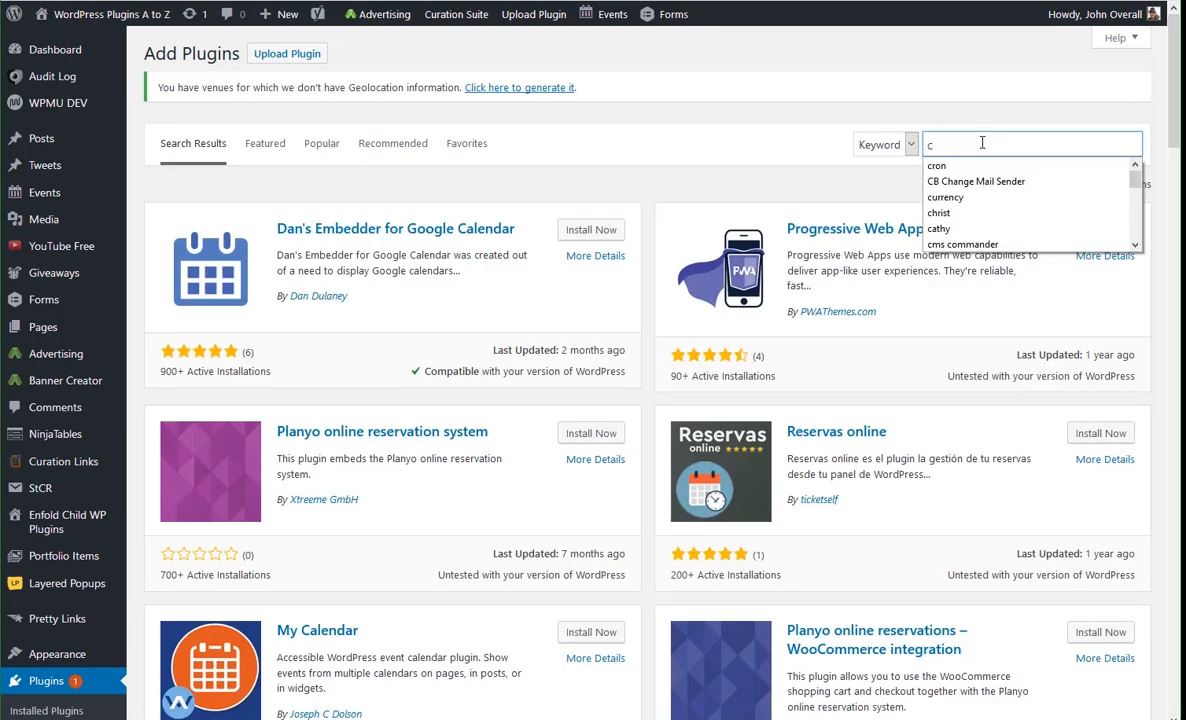
text(lssicpress)
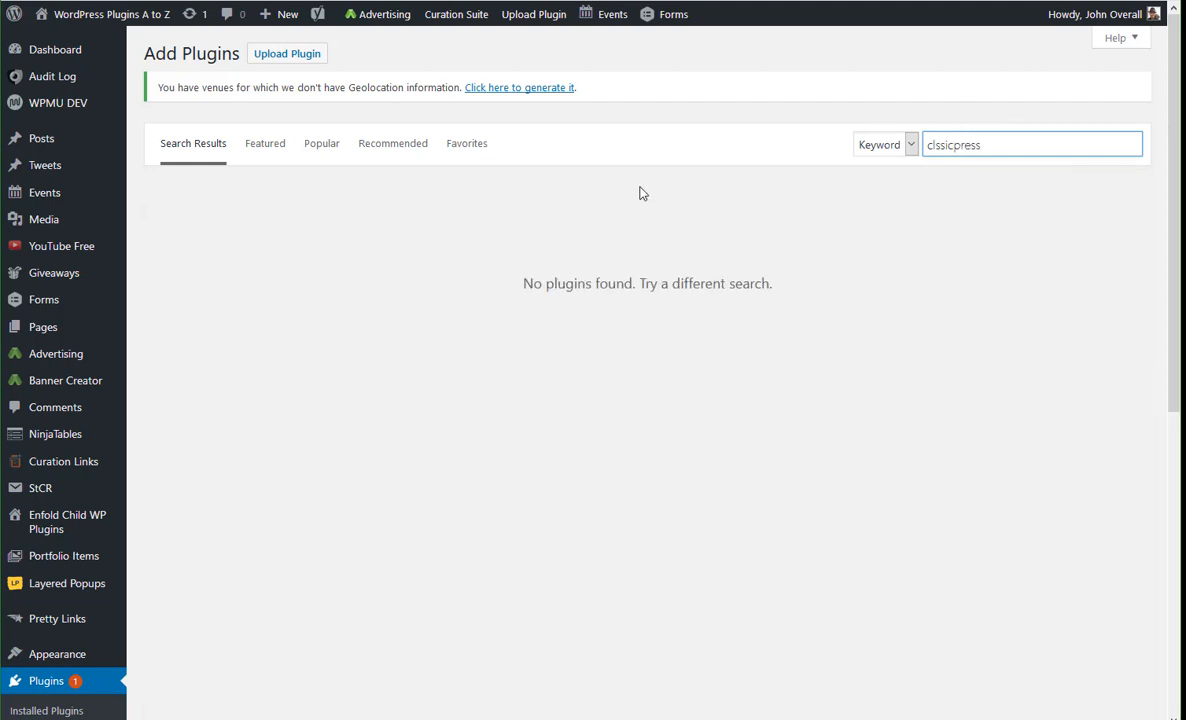
click(937, 147)
text(a)
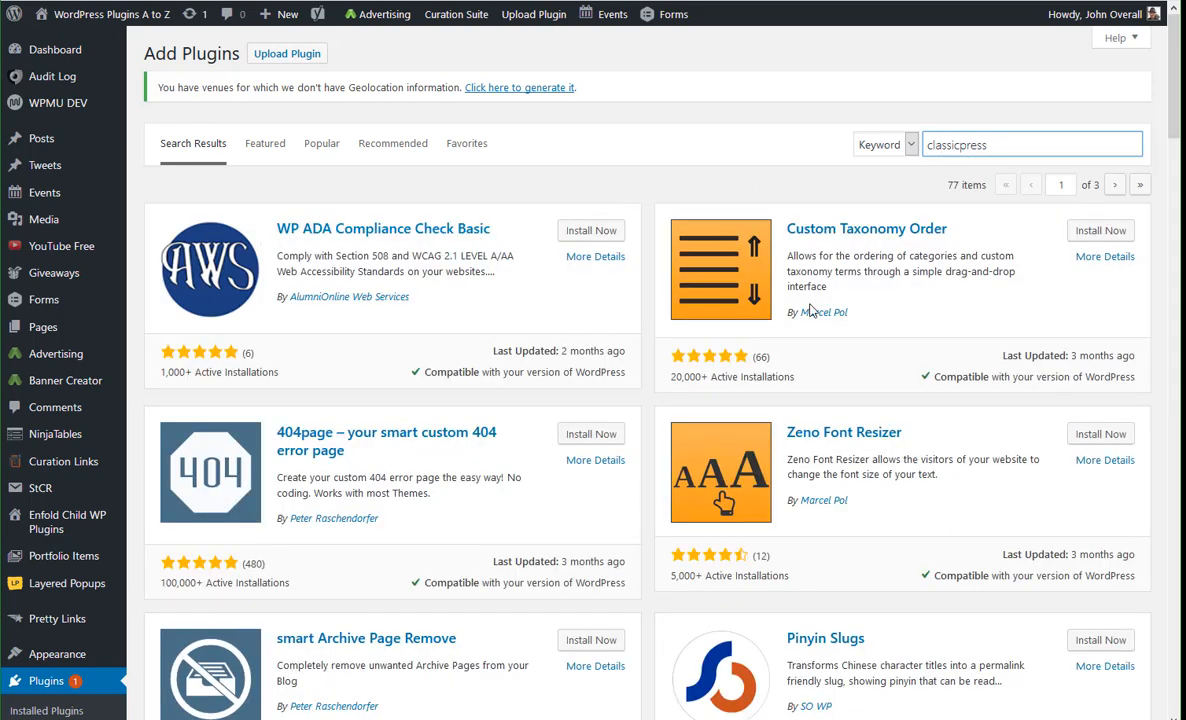
Look through the classicpress search results for a ClassicPress migration plugin
scroll(750, 307, down, 3)
scroll(810, 305, down, 5)
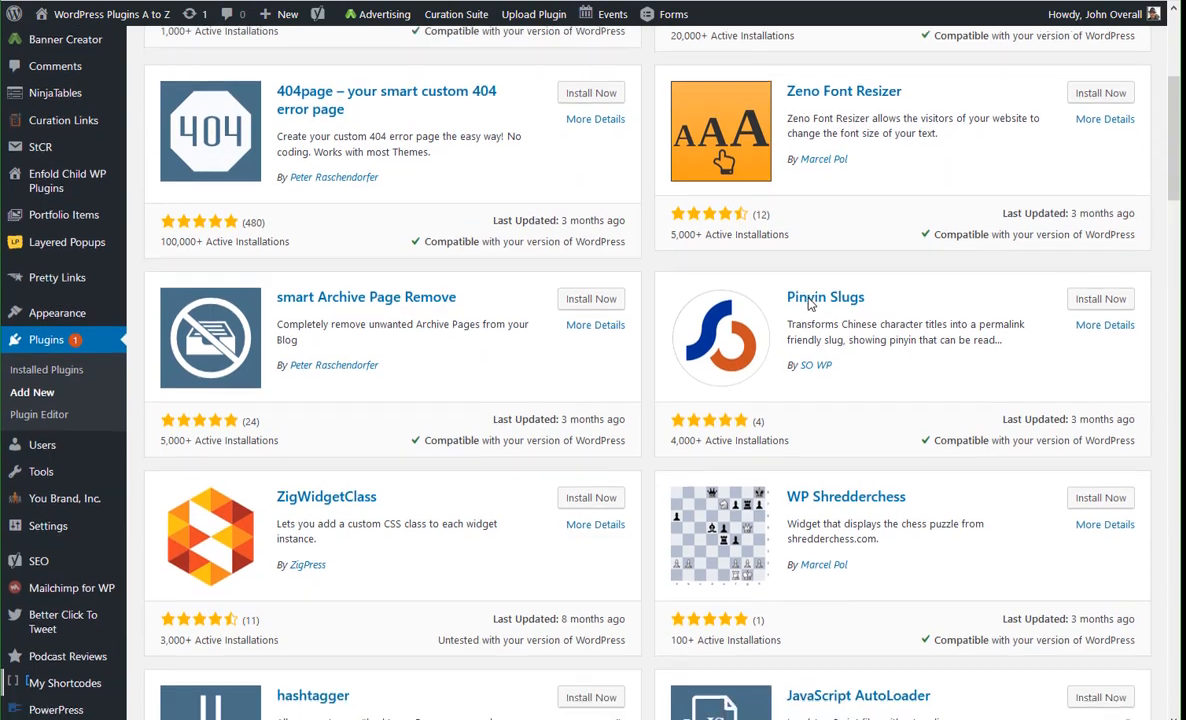
scroll(808, 302, down, 4)
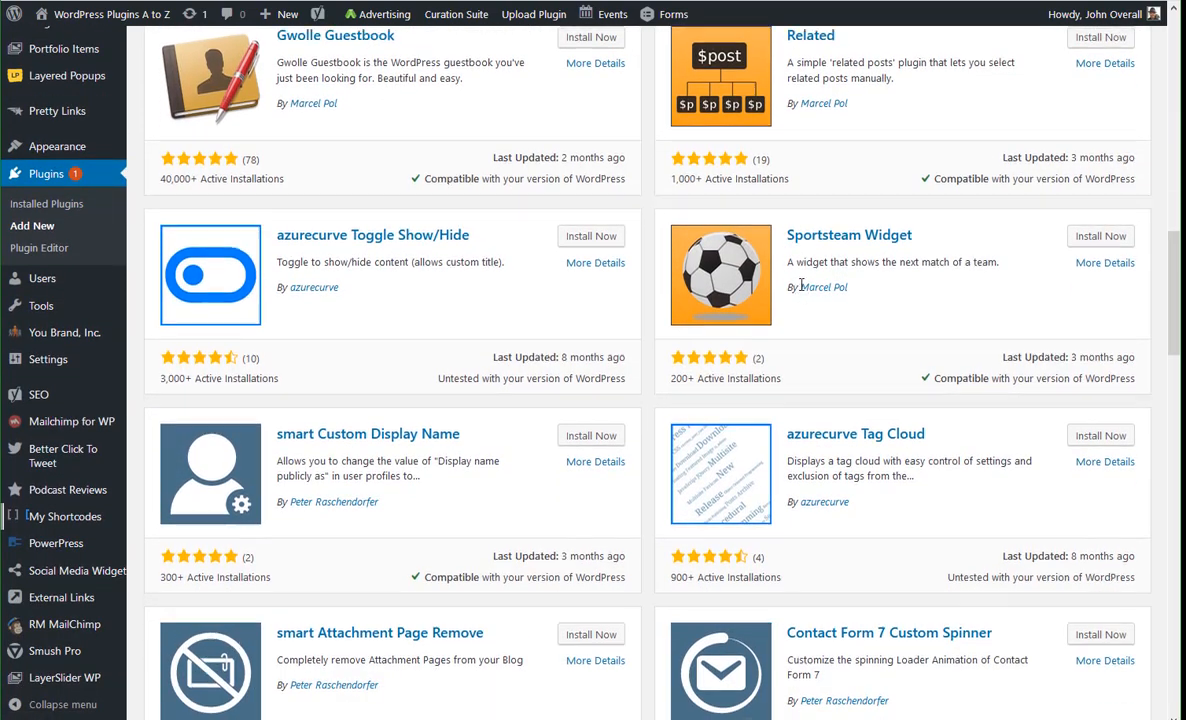
scroll(801, 285, down, 1)
scroll(801, 287, down, 2)
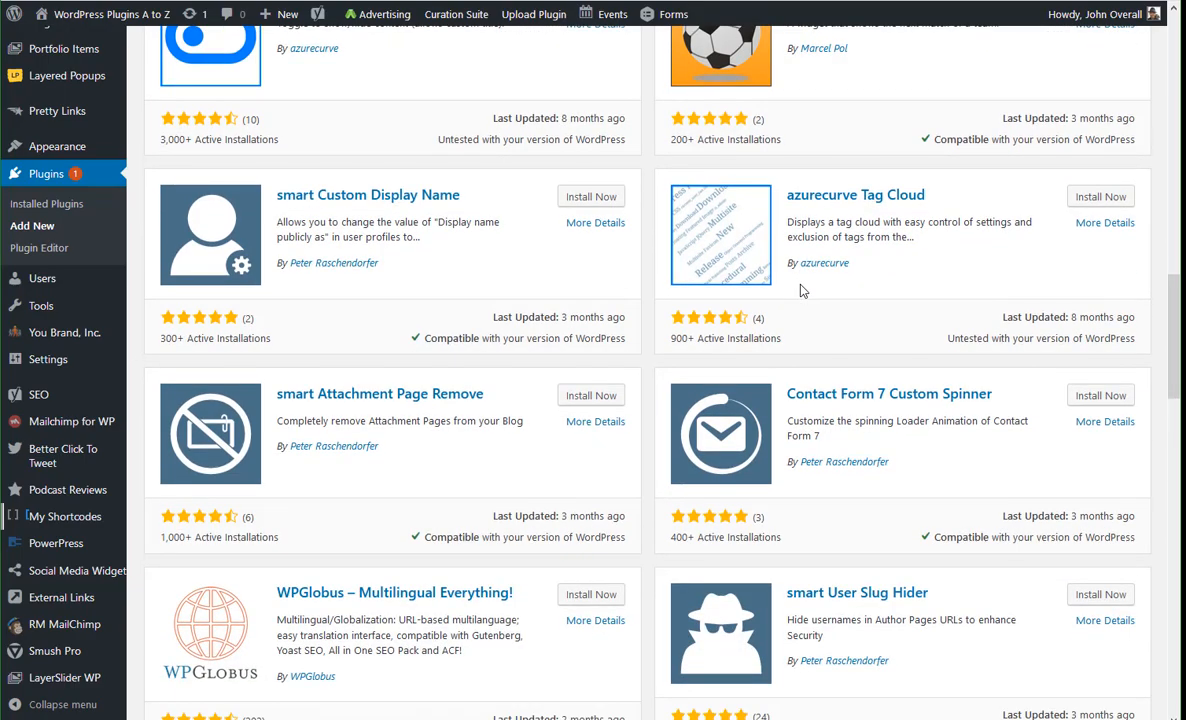
scroll(801, 288, down, 2)
scroll(800, 290, down, 2)
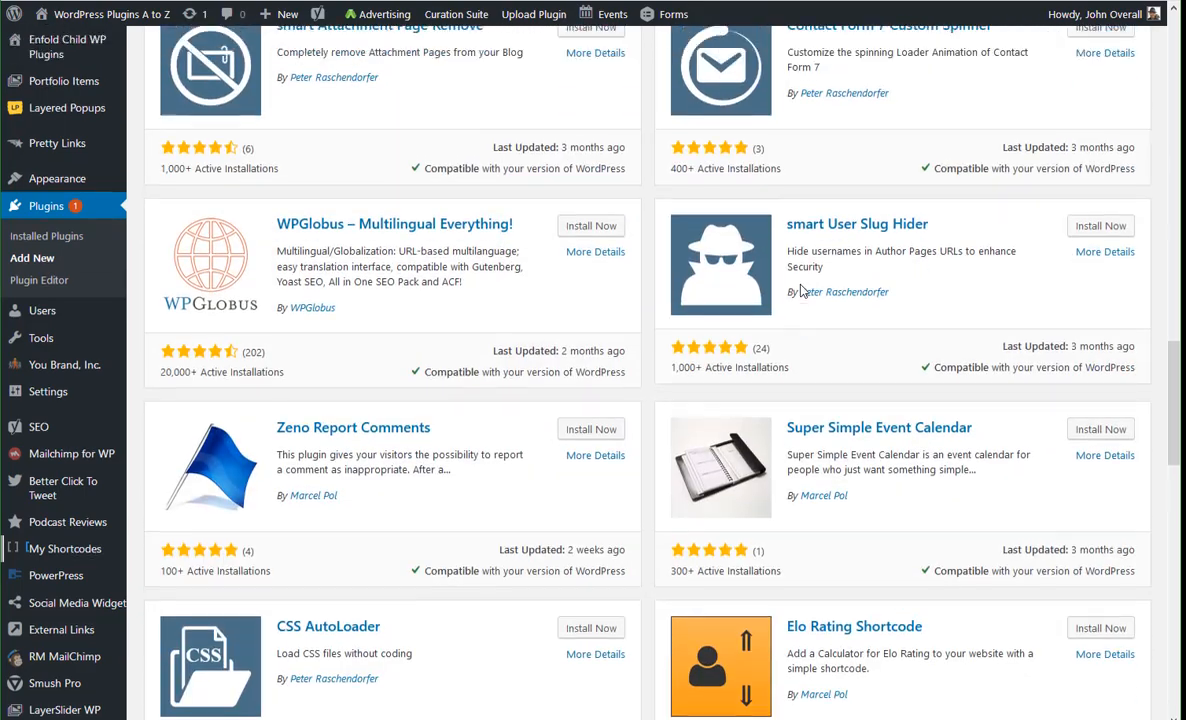
scroll(798, 294, up, 8)
scroll(798, 292, up, 10)
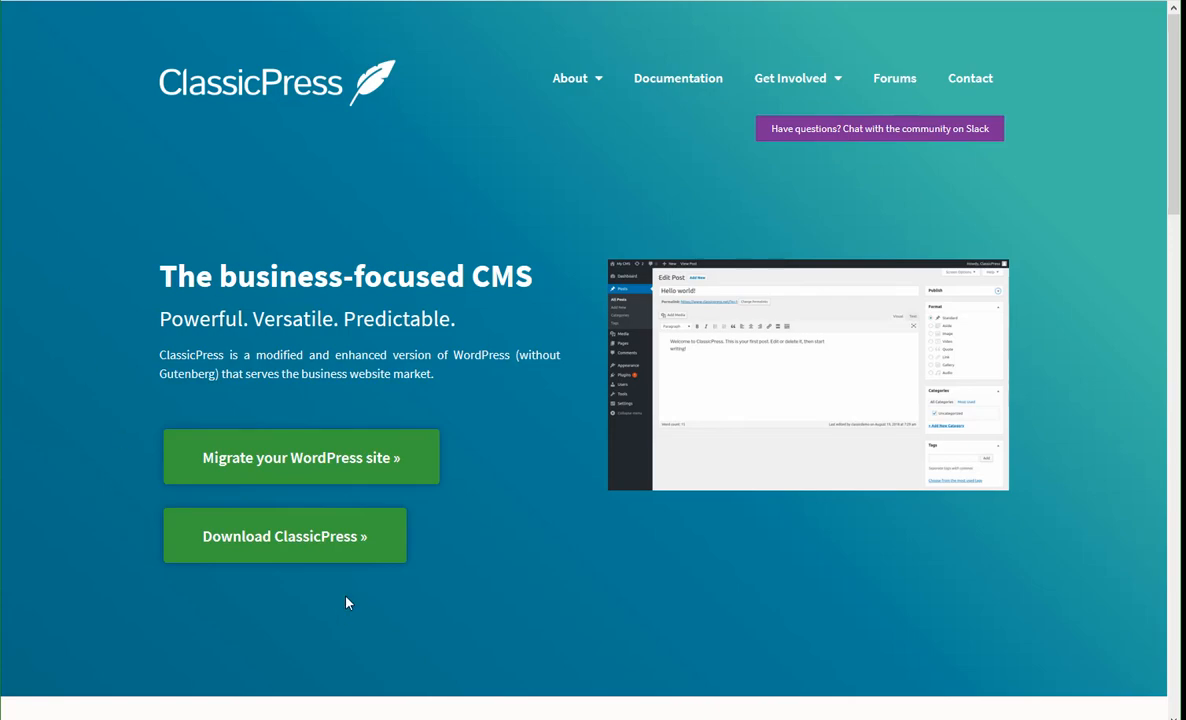
On the ClassicPress website, view the Download ClassicPress page and return to the home page
click(330, 545)
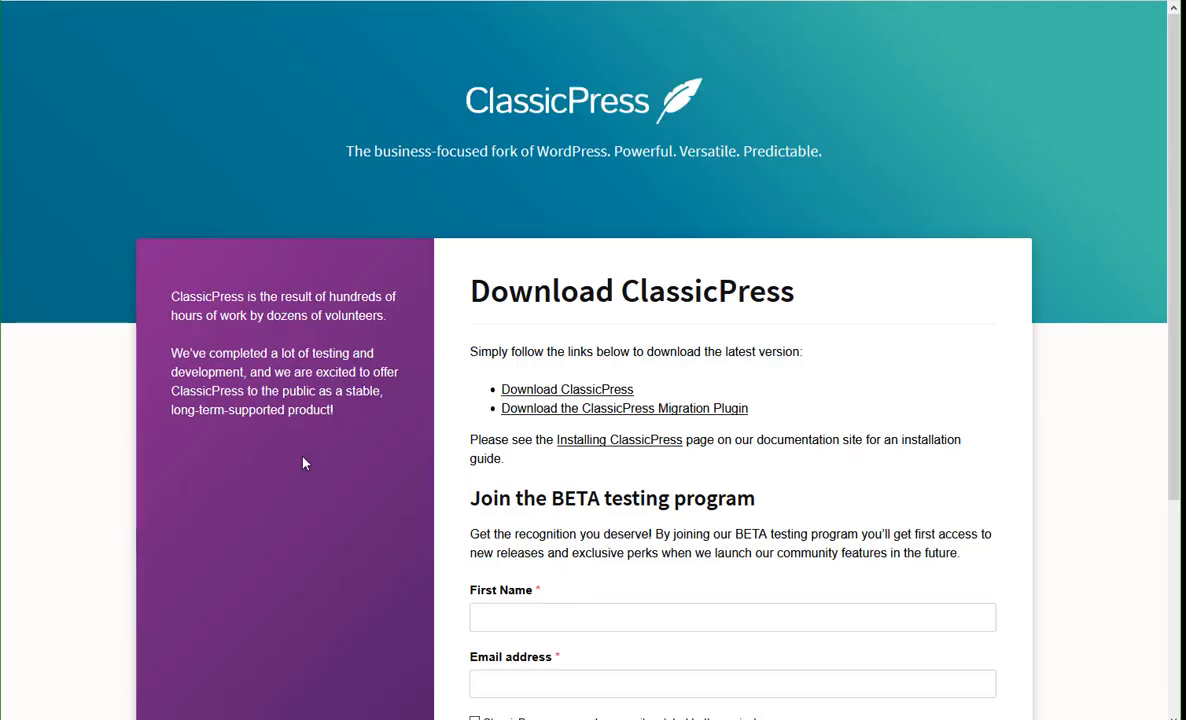
key(alt+Left)
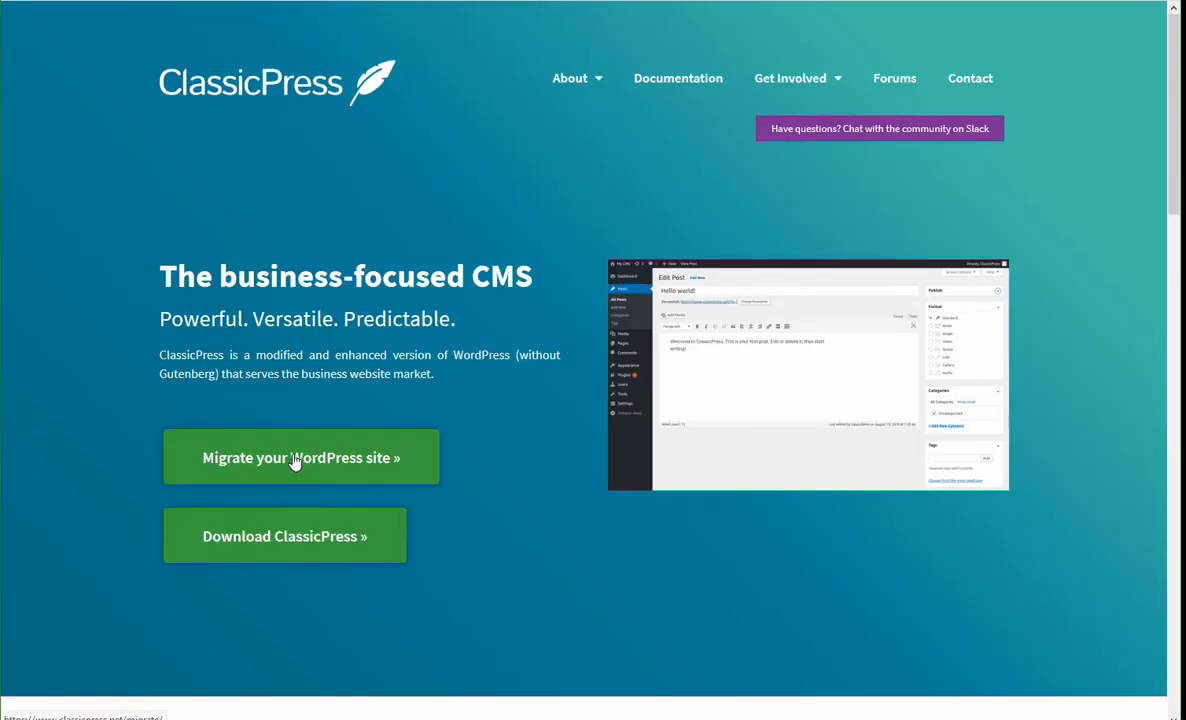
Open the ClassicPress instructions for migrating a WordPress site and follow them to the migration plugin's release page on GitHub
click(295, 459)
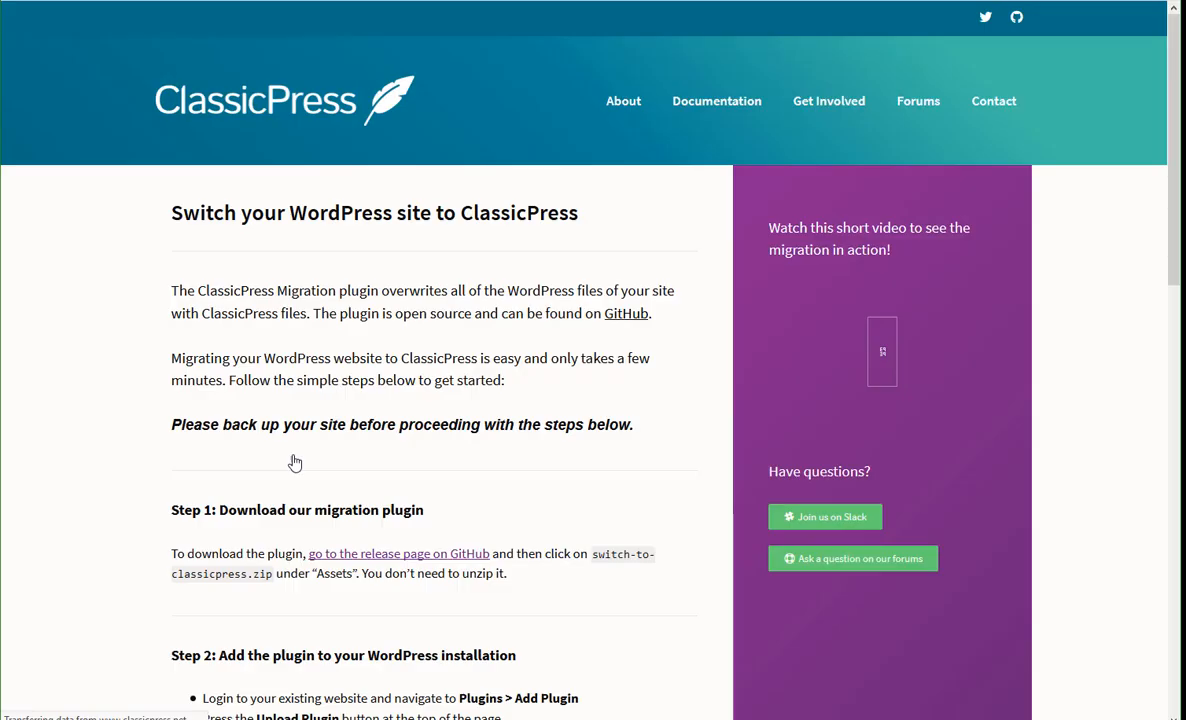
scroll(299, 334, down, 2)
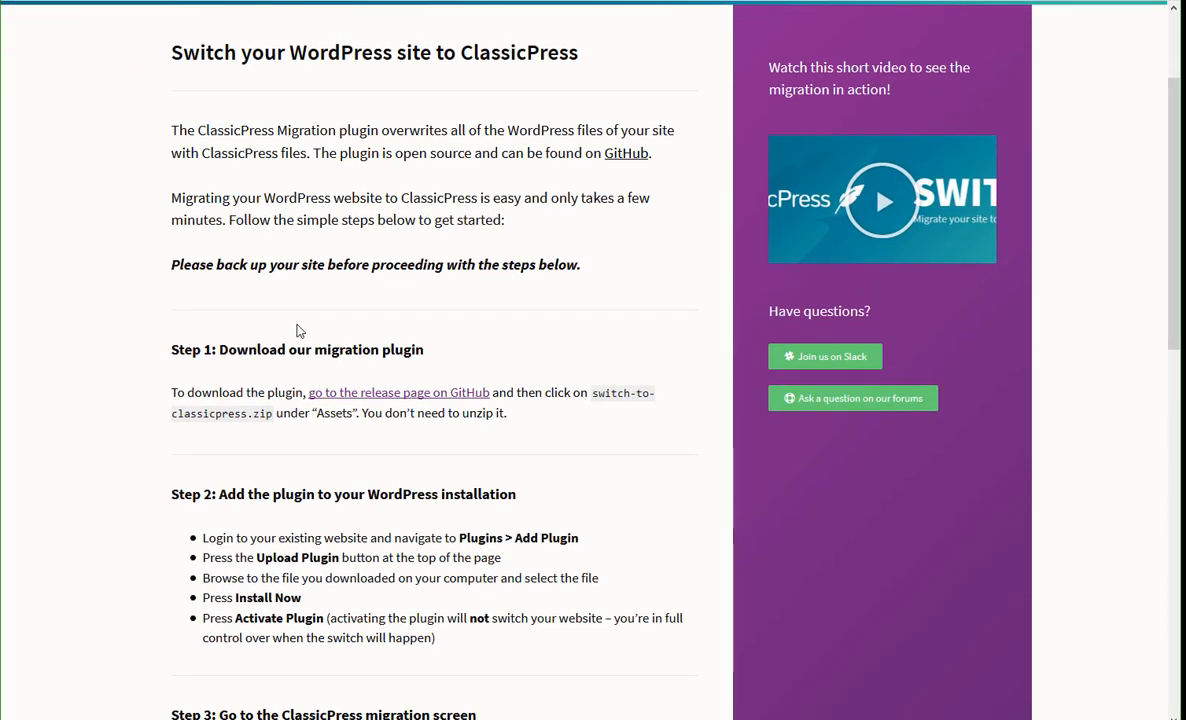
scroll(299, 330, down, 2)
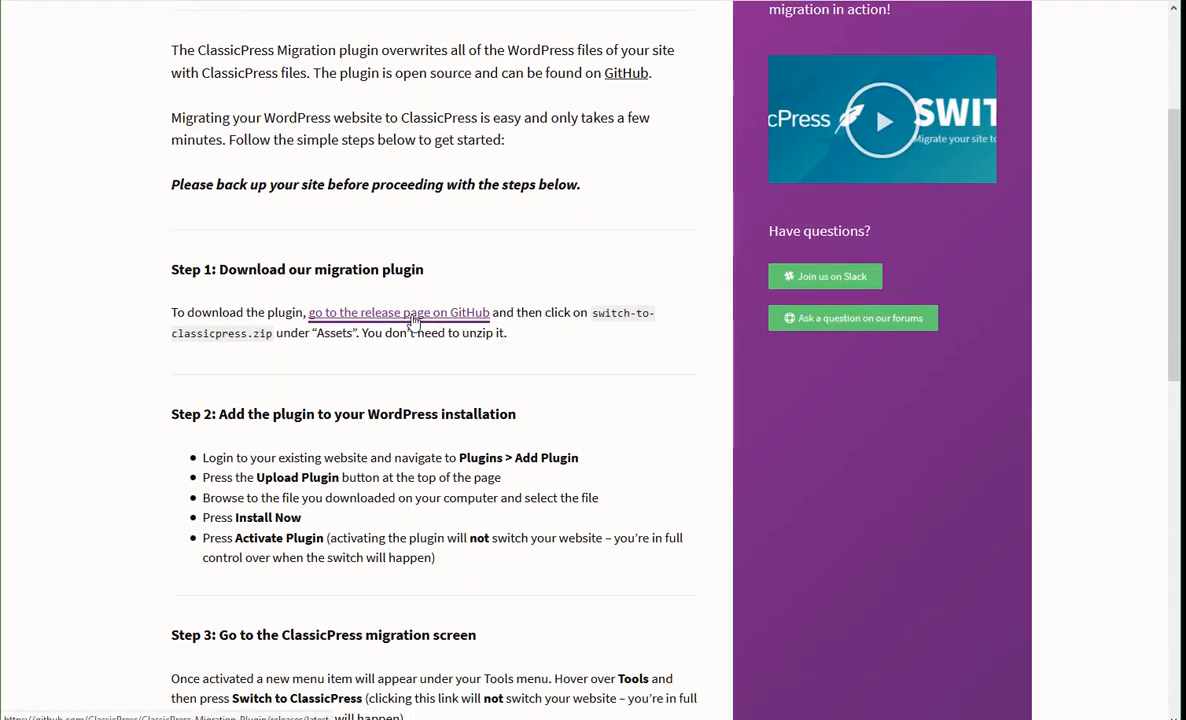
click(413, 314)
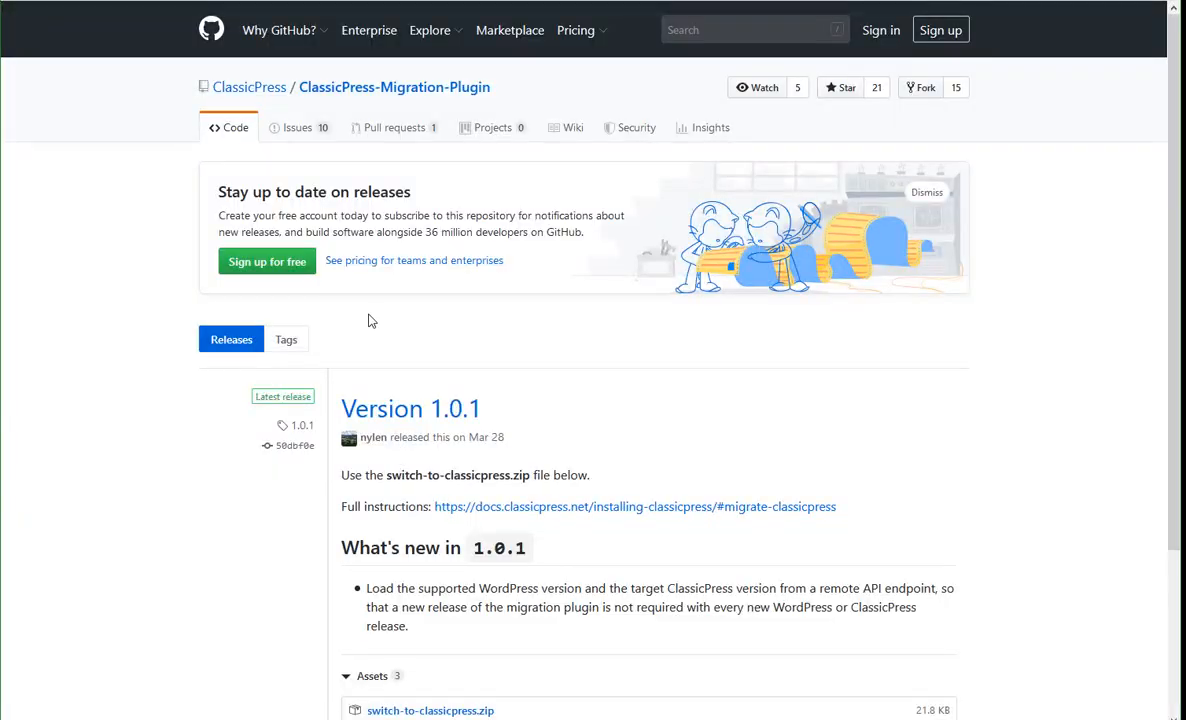
Download switch-to-classicpress.zip from the Version 1.0.1 assets, replacing the existing file of the same name
scroll(355, 326, down, 2)
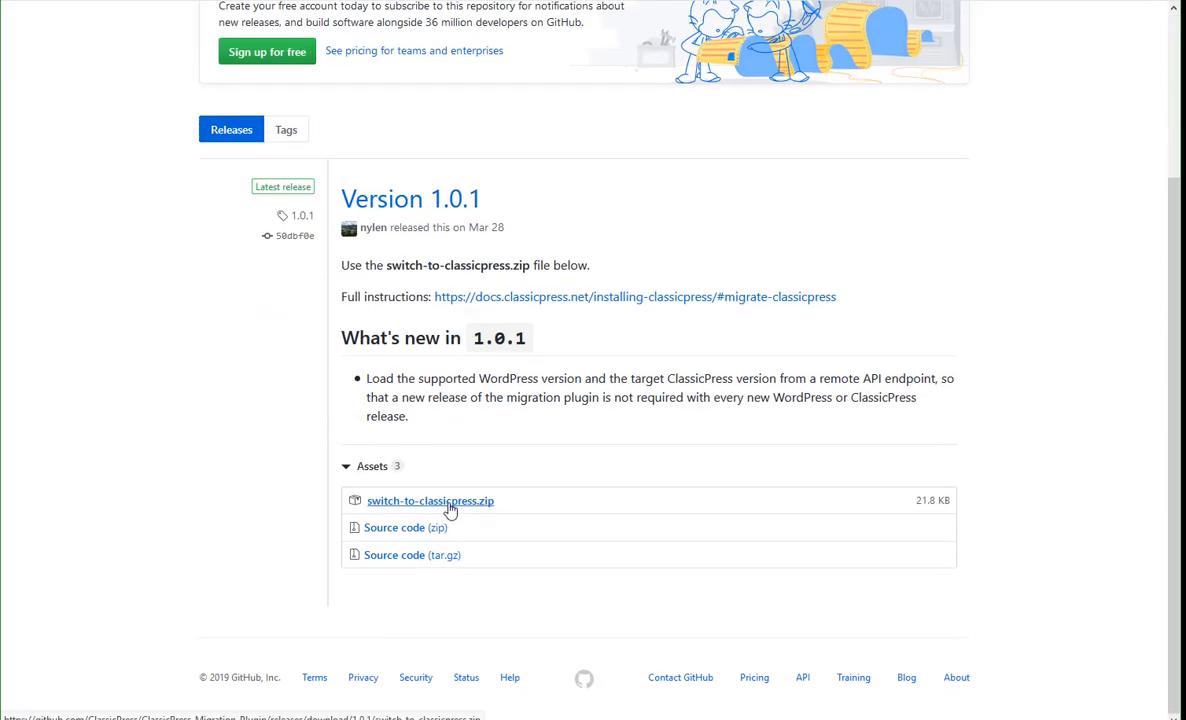
click(450, 503)
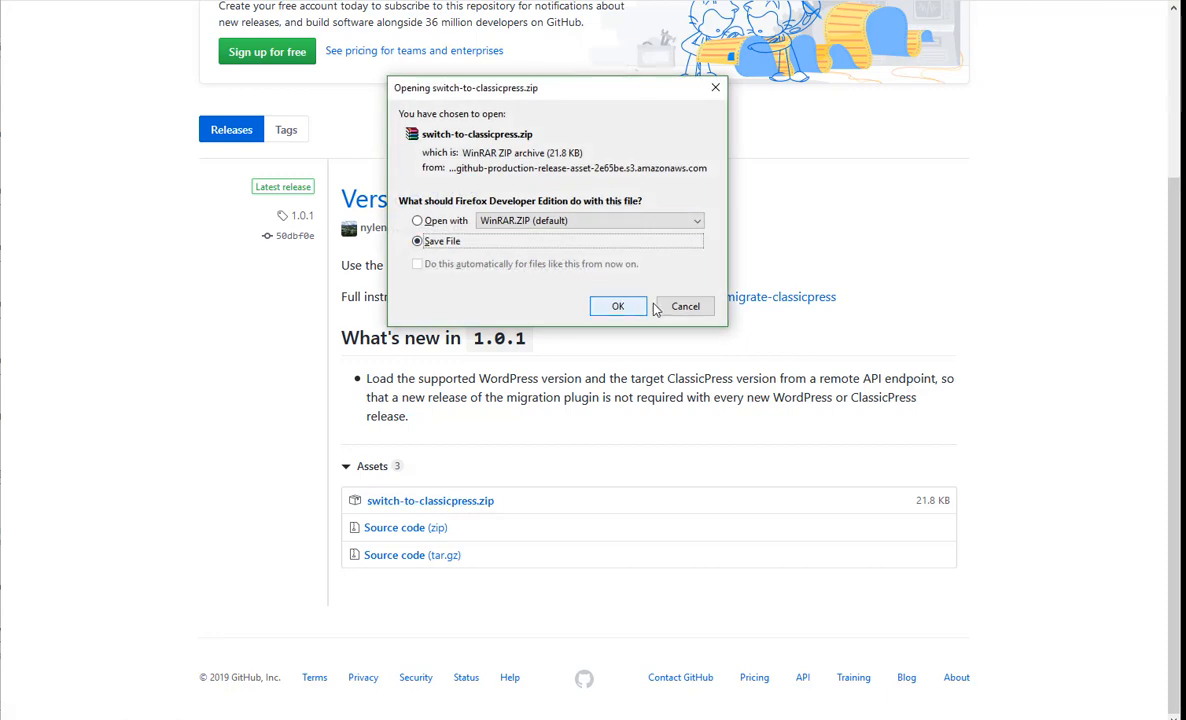
click(628, 310)
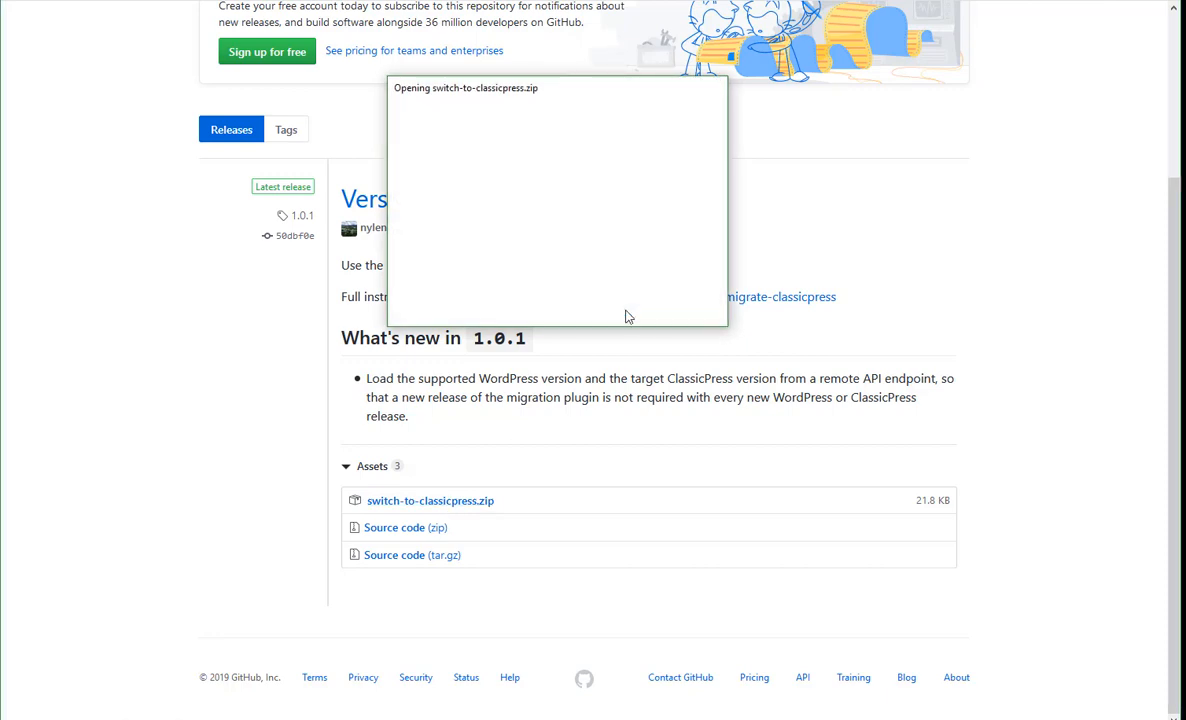
click(743, 563)
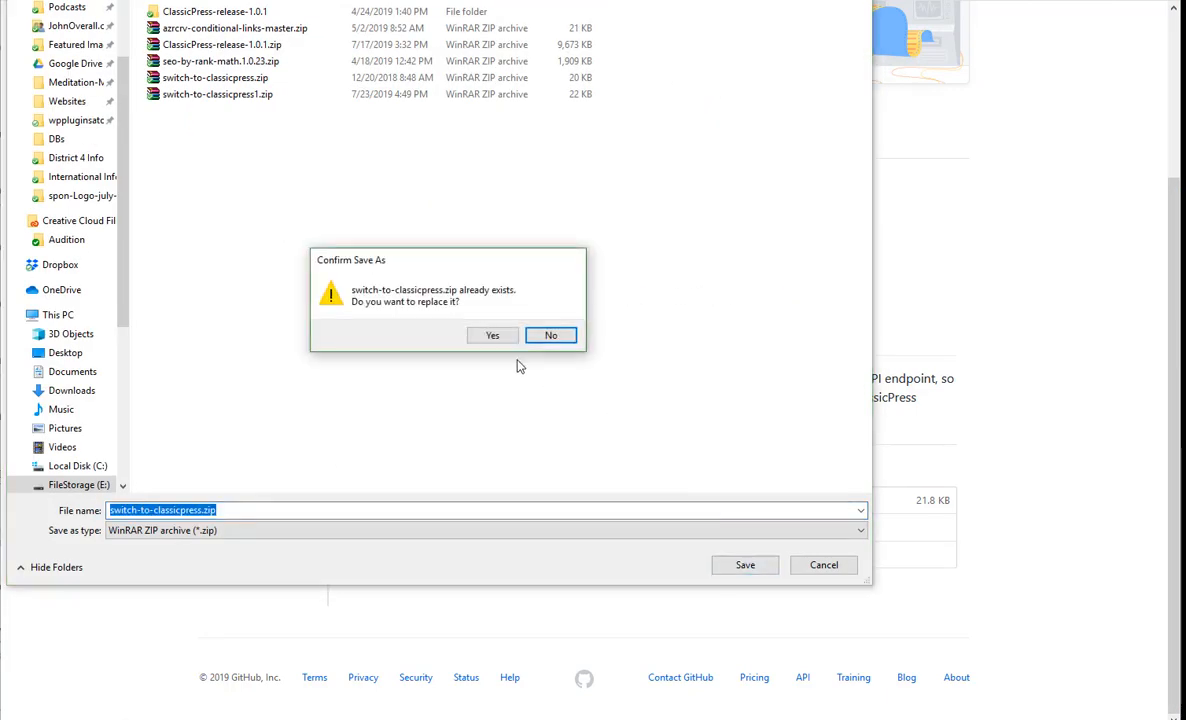
click(493, 340)
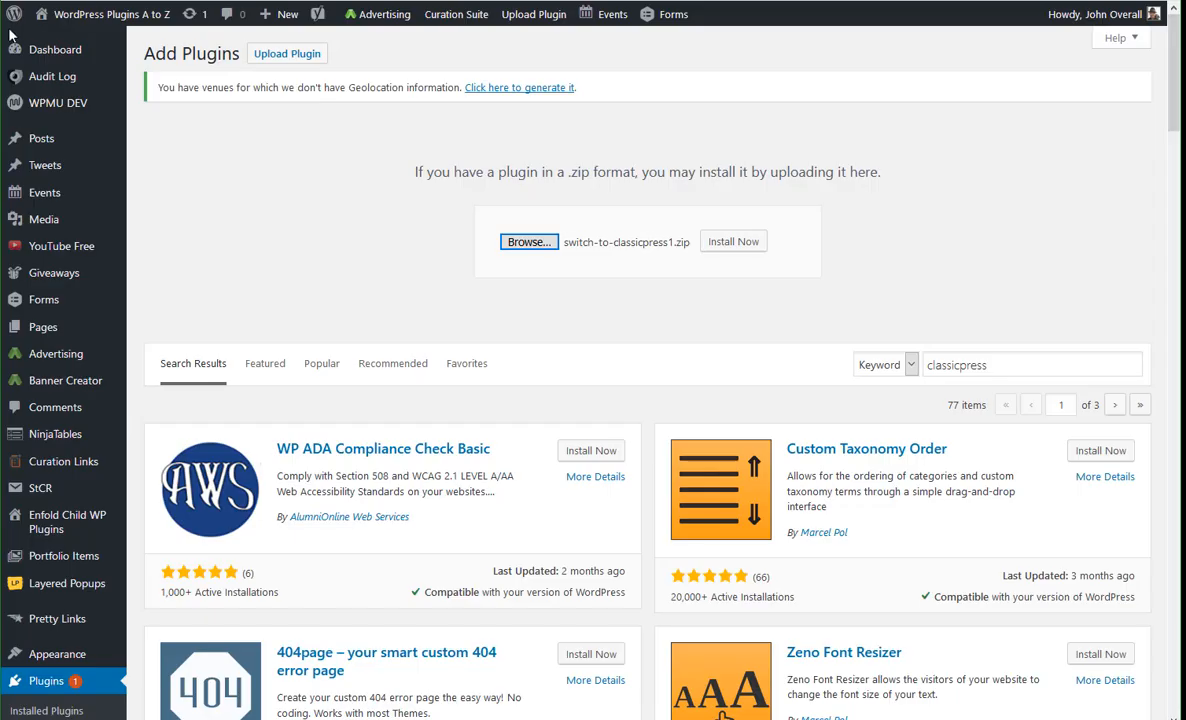
In the WordPress plugin upload form, select switch-to-classicpress.zip, then install and activate the plugin
click(529, 244)
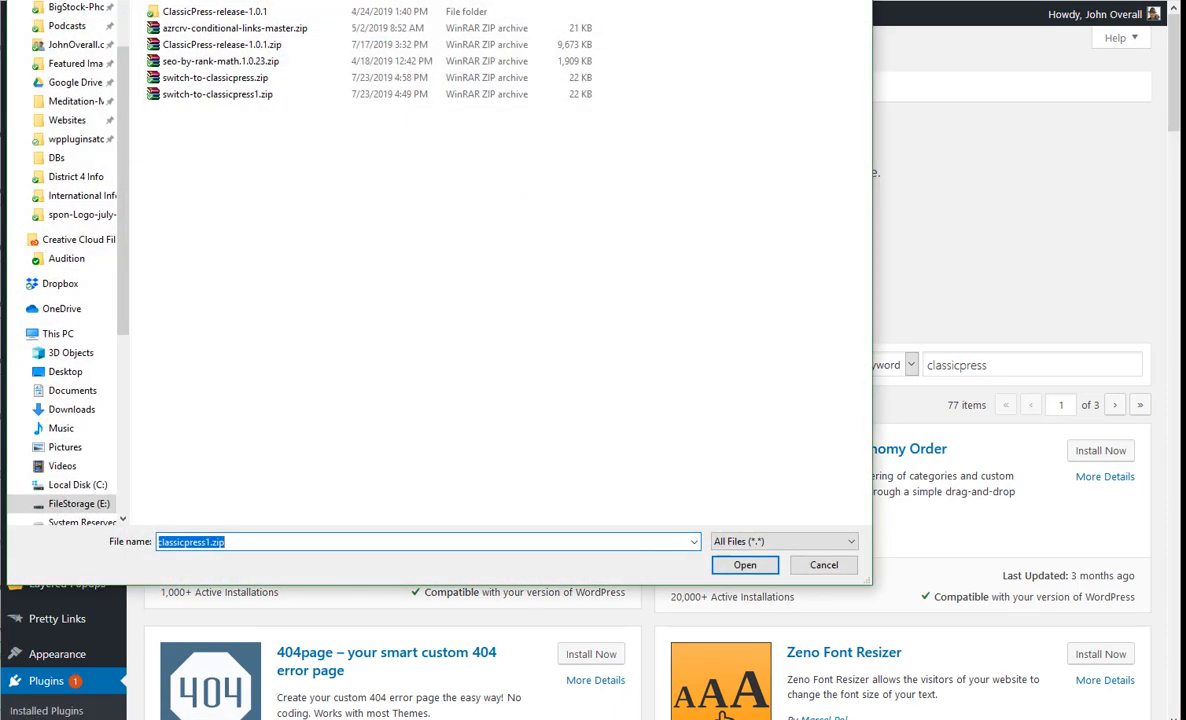
double_click(190, 80)
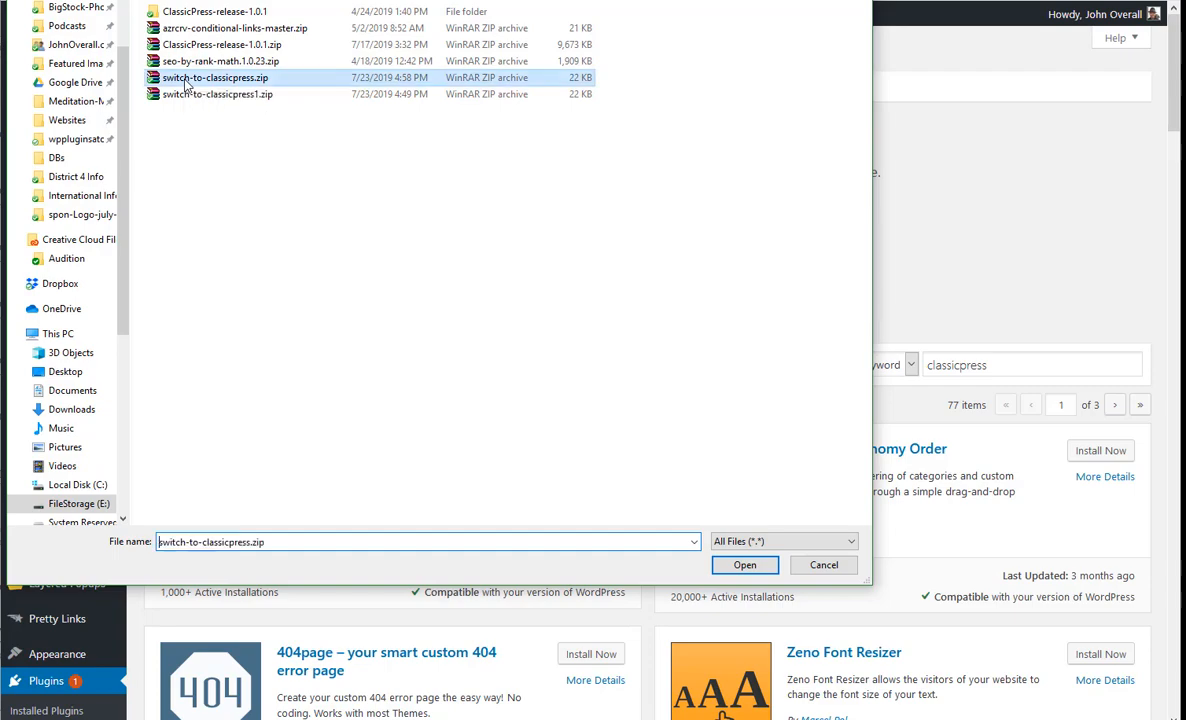
click(746, 246)
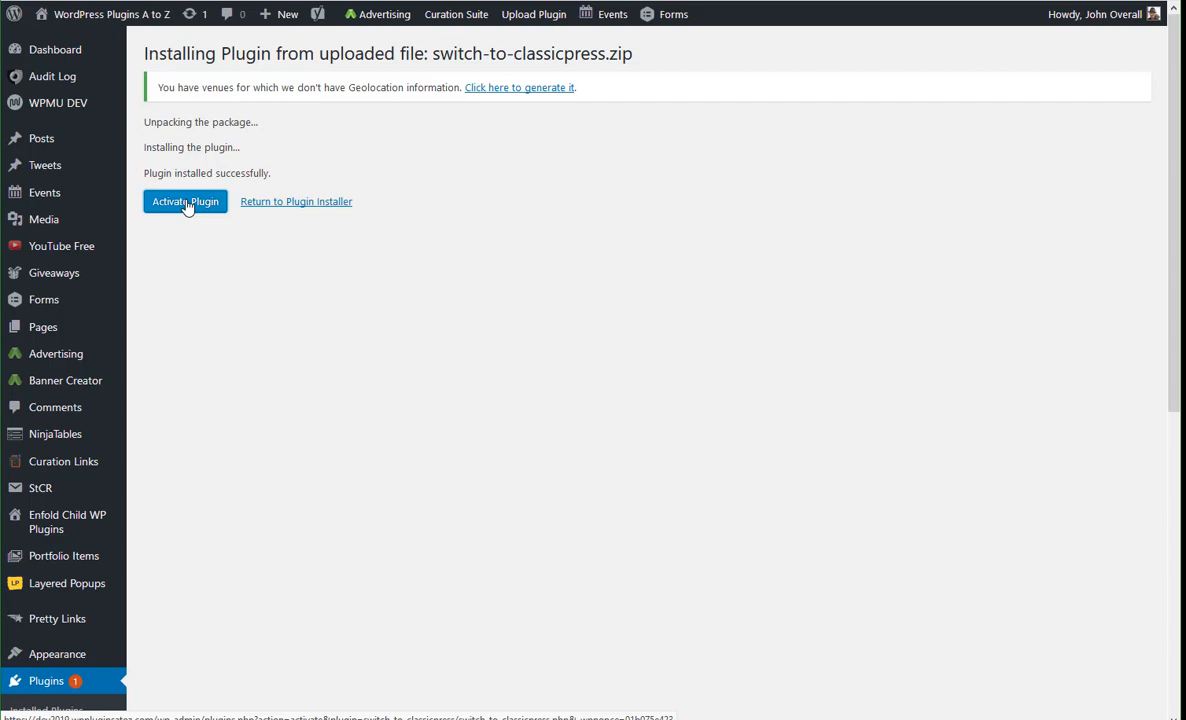
click(186, 203)
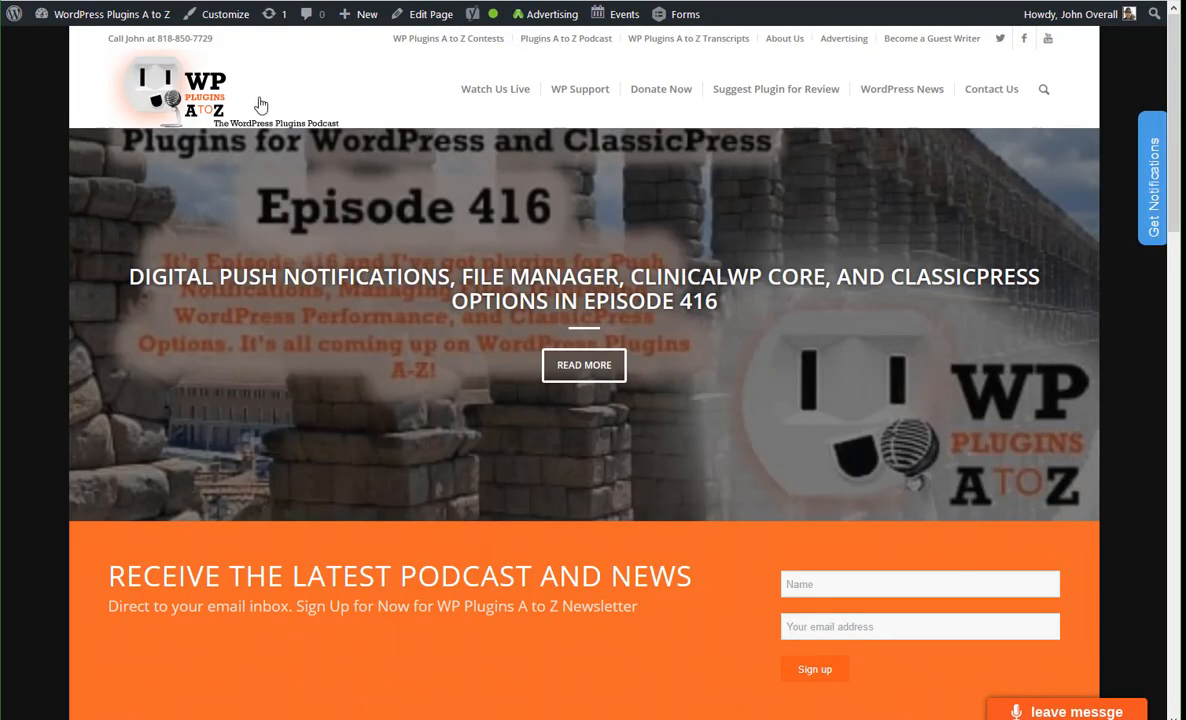
On the cloned site's front end, open the Episode 416 post and check its content
click(590, 375)
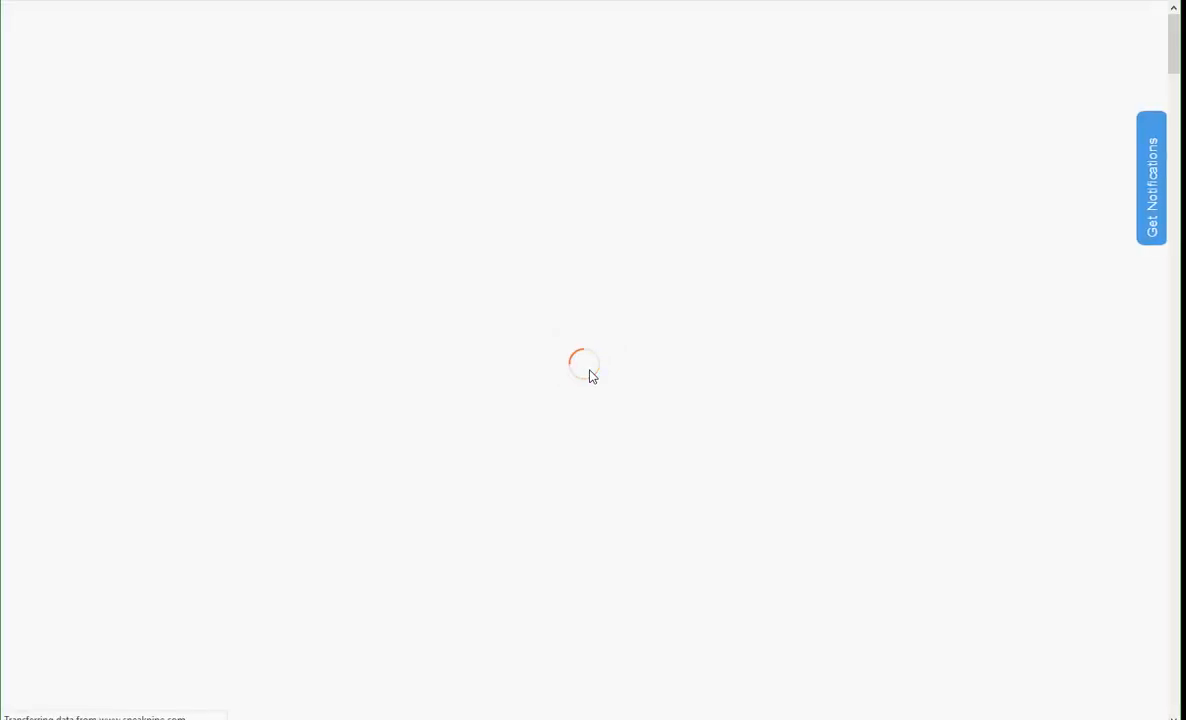
scroll(630, 370, down, 10)
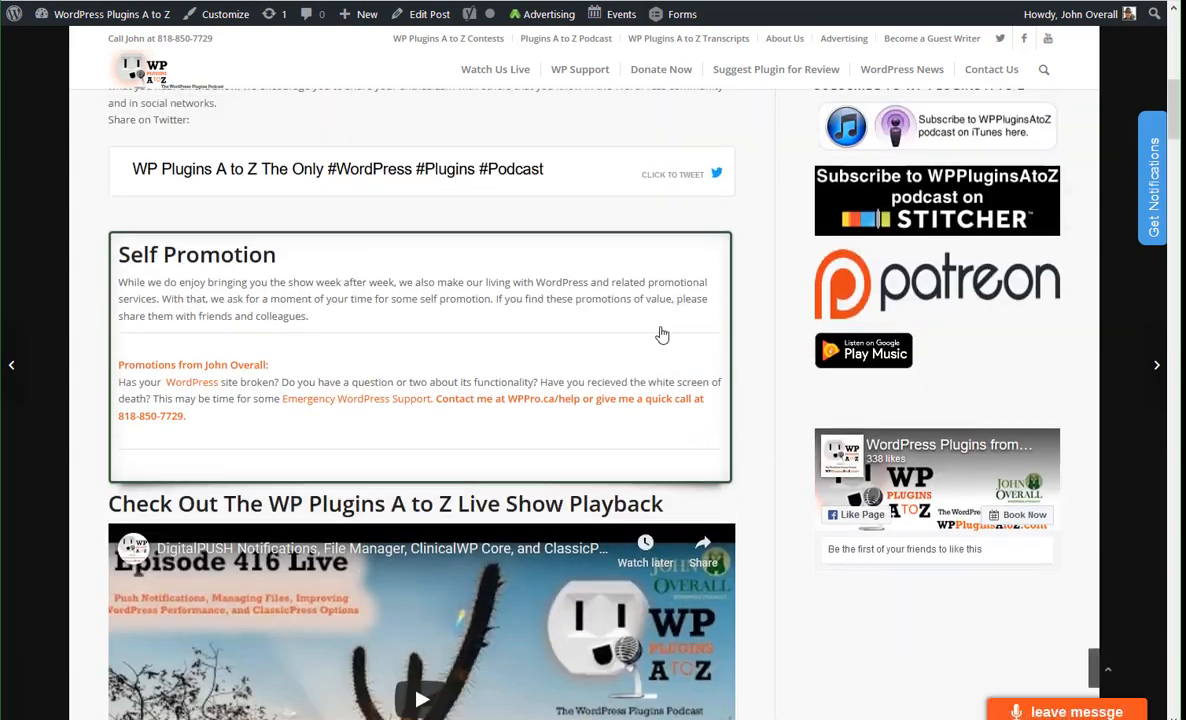
scroll(661, 334, up, 3)
Open the WordPress Resources for the DYI page and check that its content displays properly
mouse_move(579, 69)
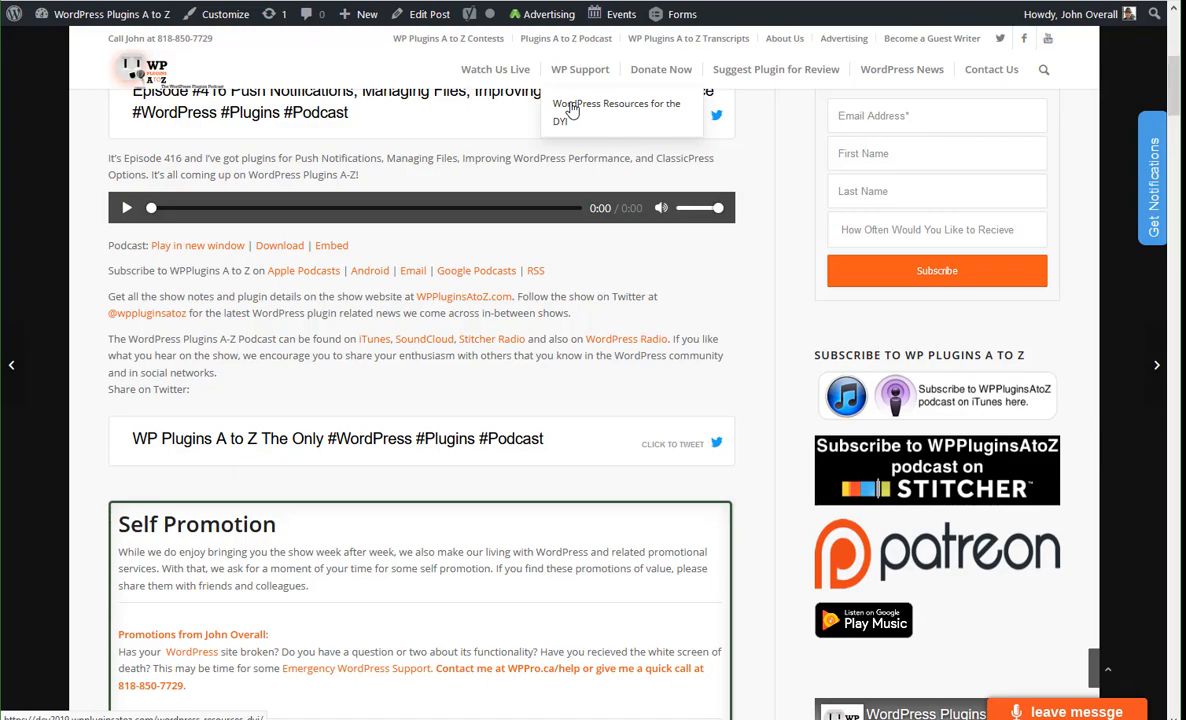
click(572, 110)
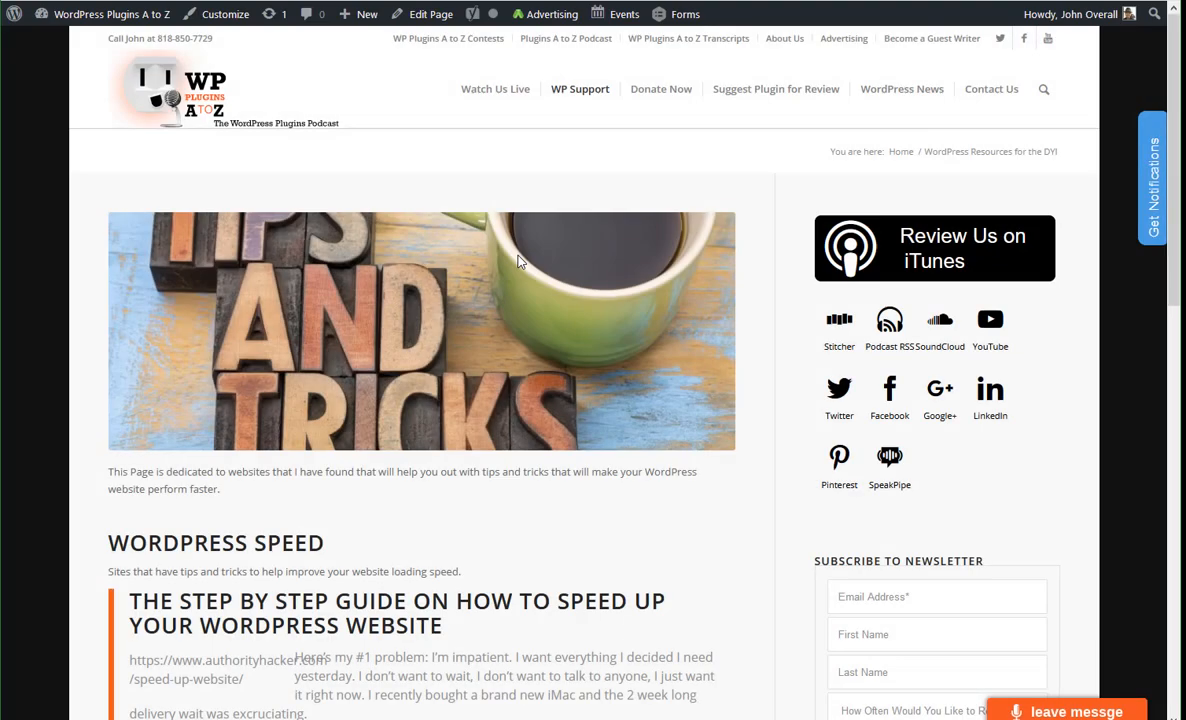
scroll(511, 281, down, 8)
scroll(508, 282, up, 4)
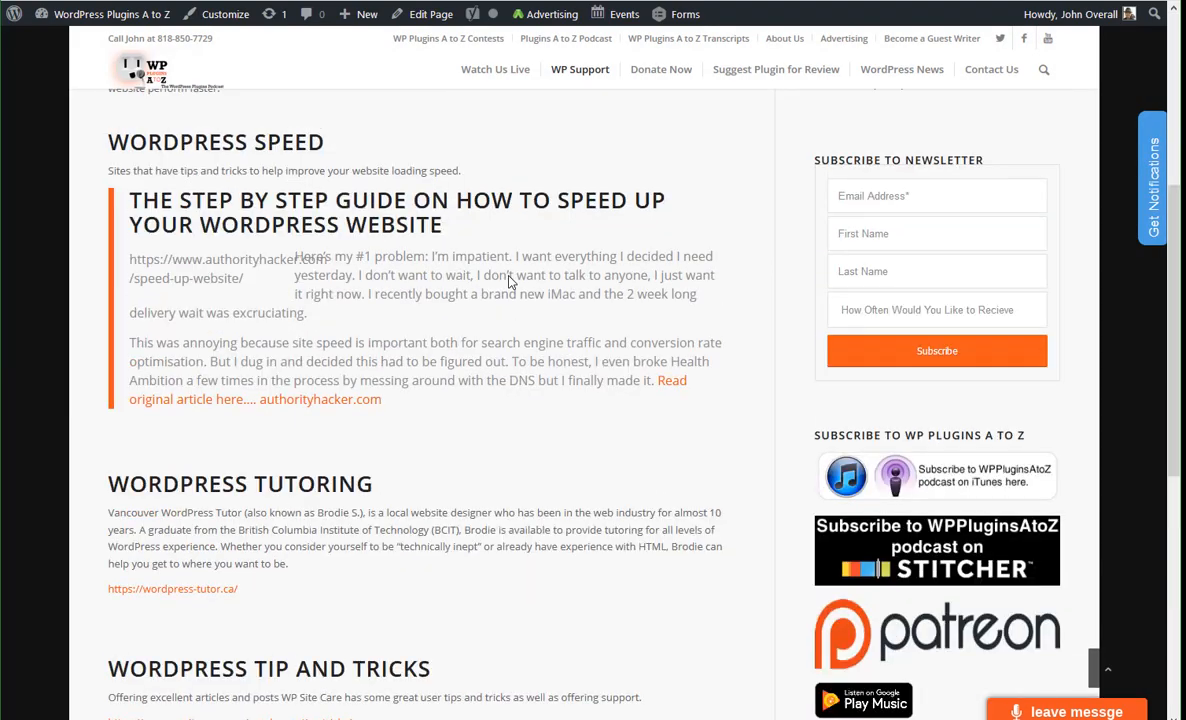
scroll(508, 282, up, 4)
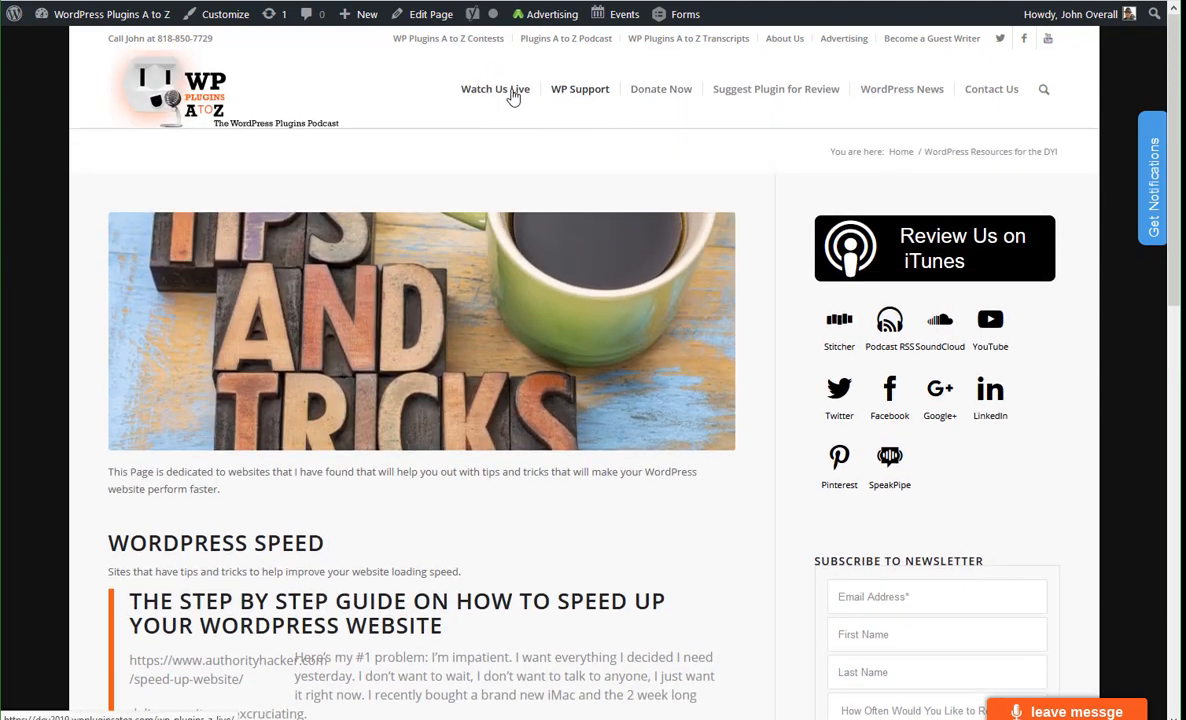
View the Watch Us Live page and return to the site's home page
click(511, 94)
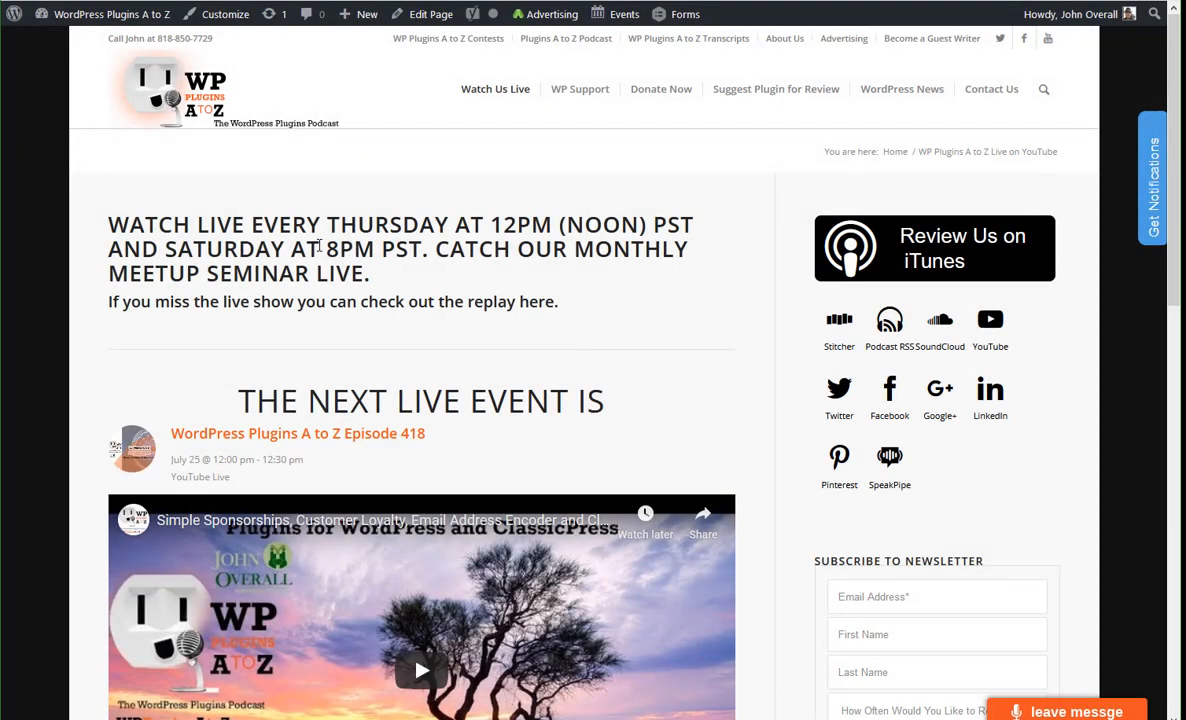
scroll(328, 260, down, 3)
scroll(331, 268, up, 3)
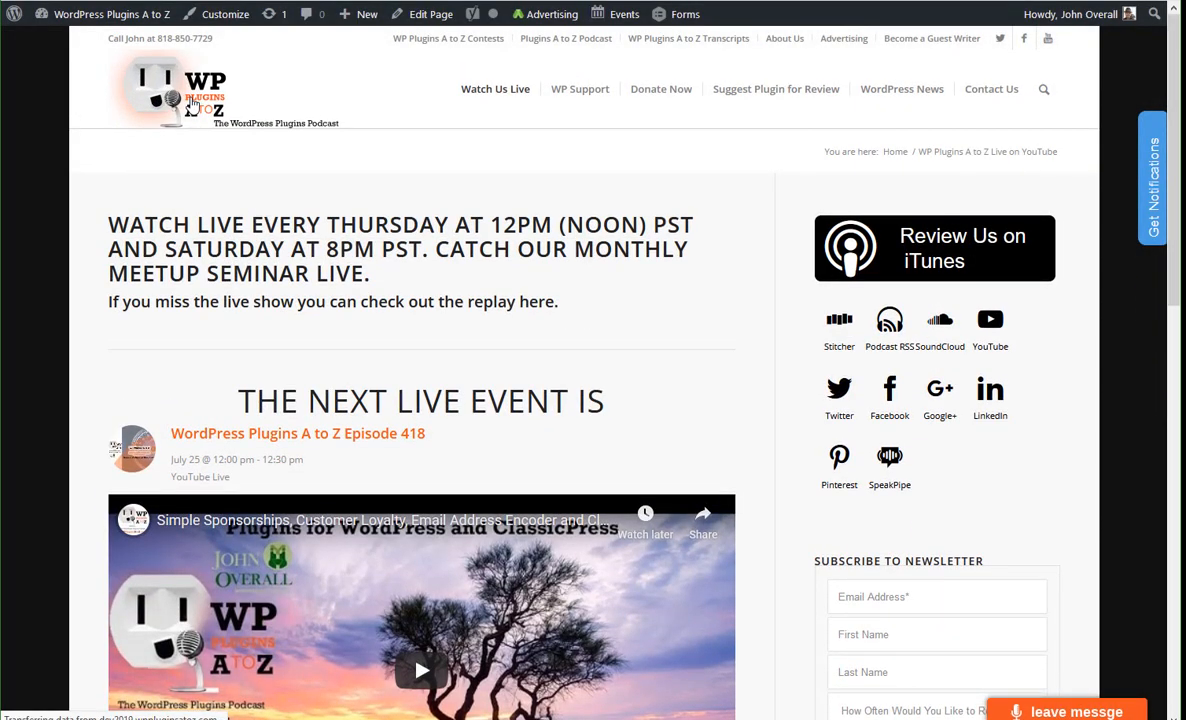
click(191, 104)
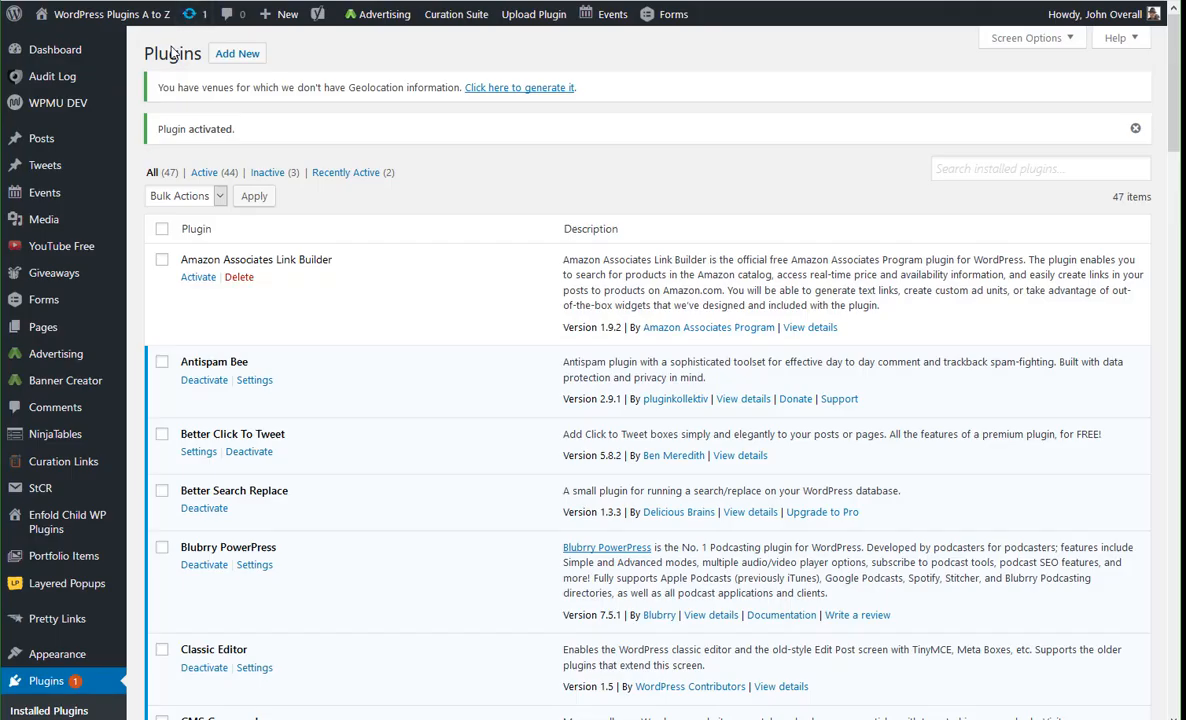
Look through the list of installed plugins in the WordPress admin
scroll(228, 393, down, 3)
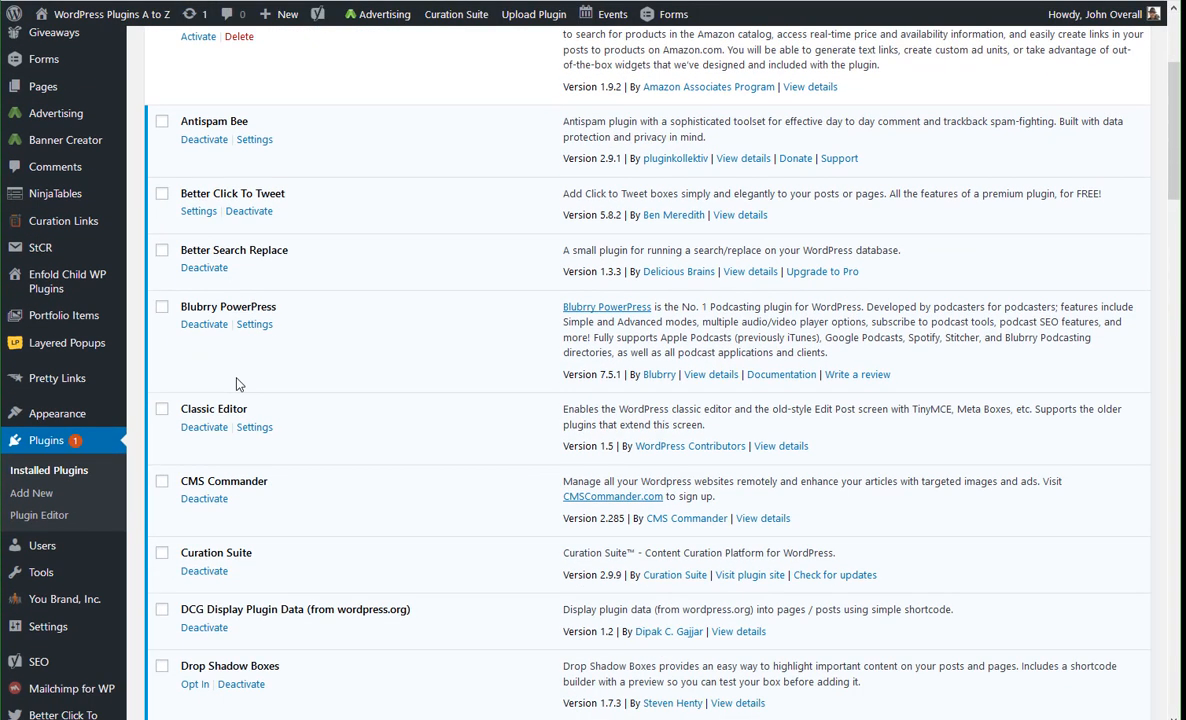
scroll(238, 365, down, 1)
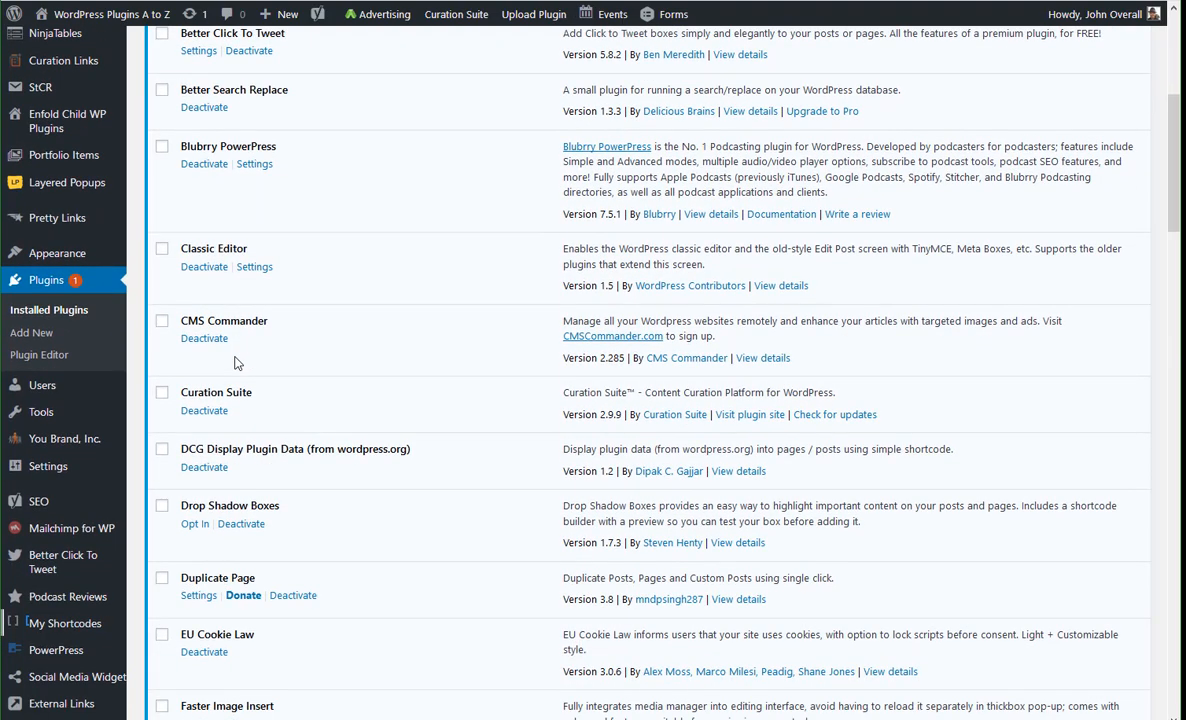
scroll(236, 363, up, 1)
scroll(236, 363, down, 2)
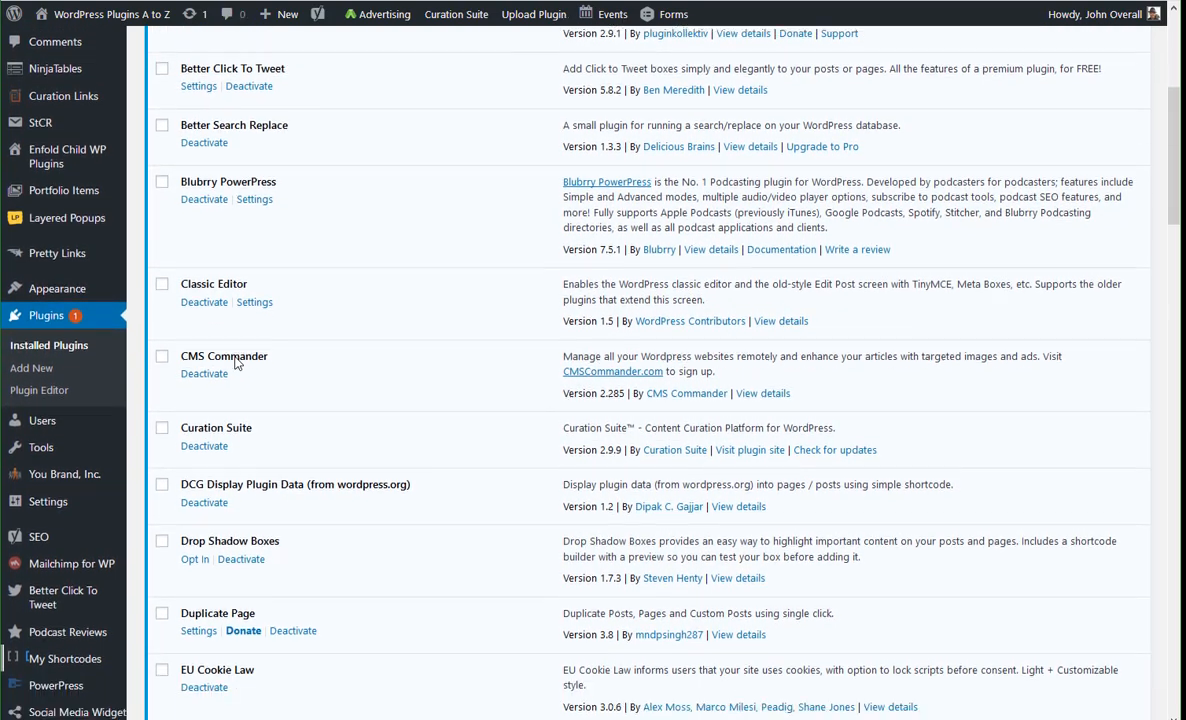
scroll(236, 363, down, 3)
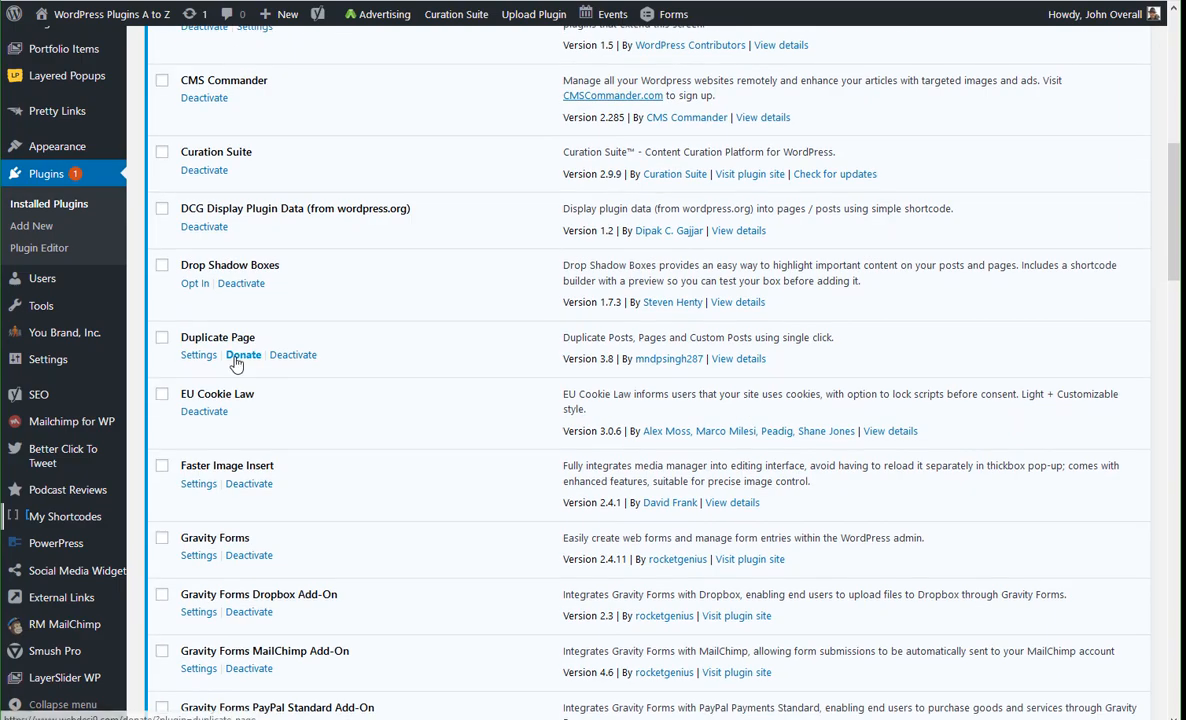
scroll(236, 363, down, 3)
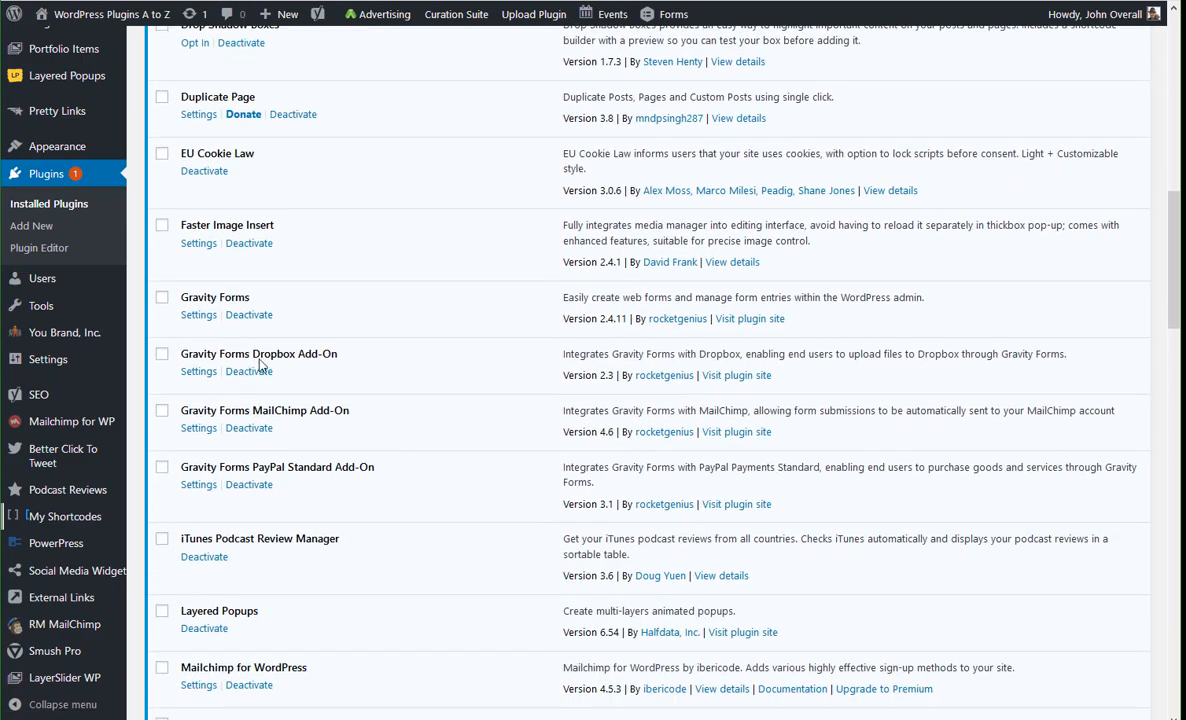
scroll(245, 345, down, 3)
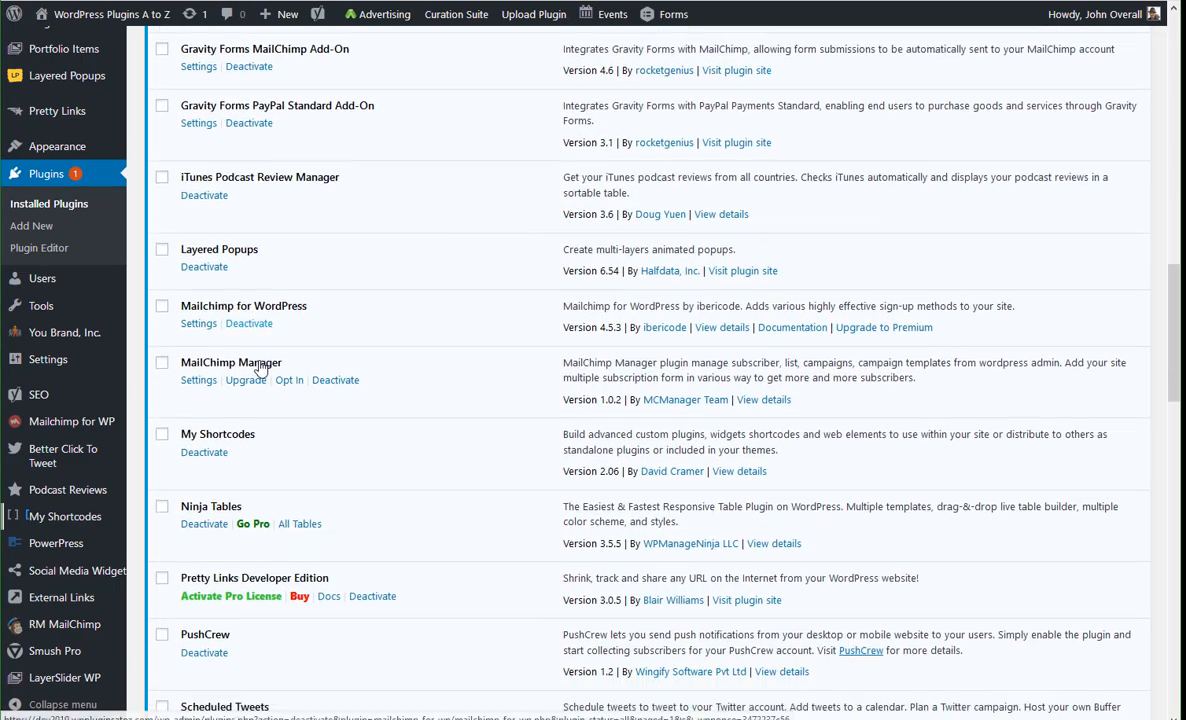
Open the Switch to ClassicPress tool to run its pre-migration checks
mouse_move(55, 359)
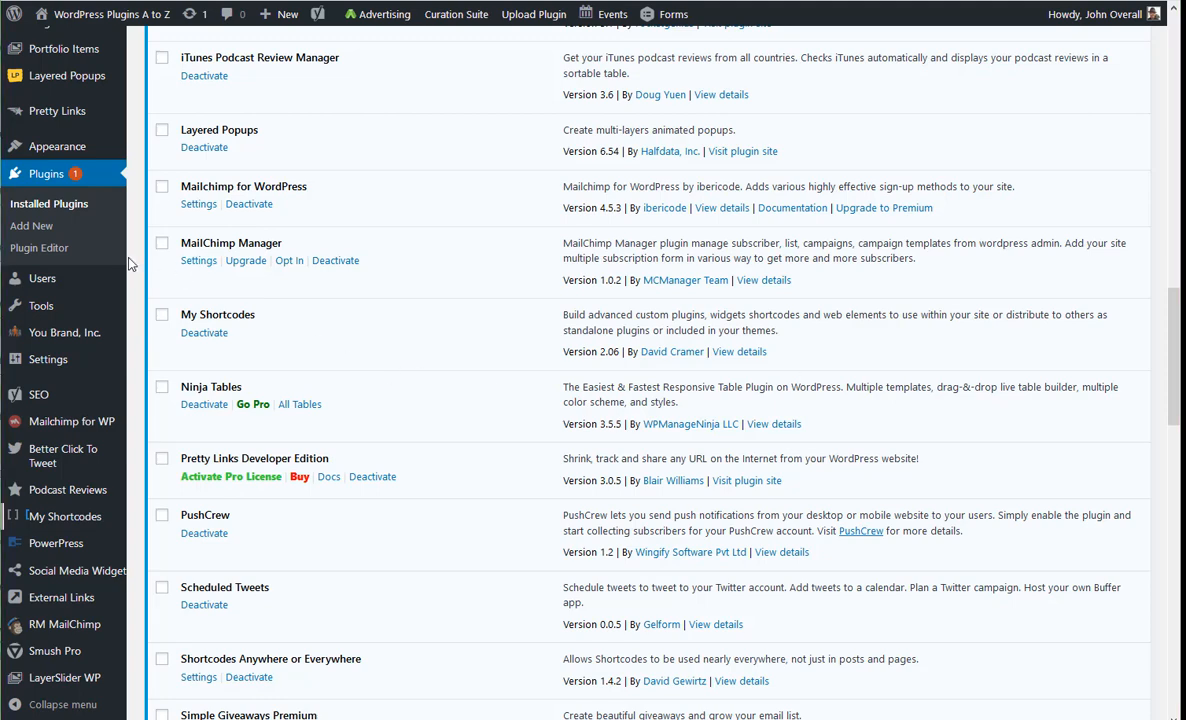
mouse_move(55, 302)
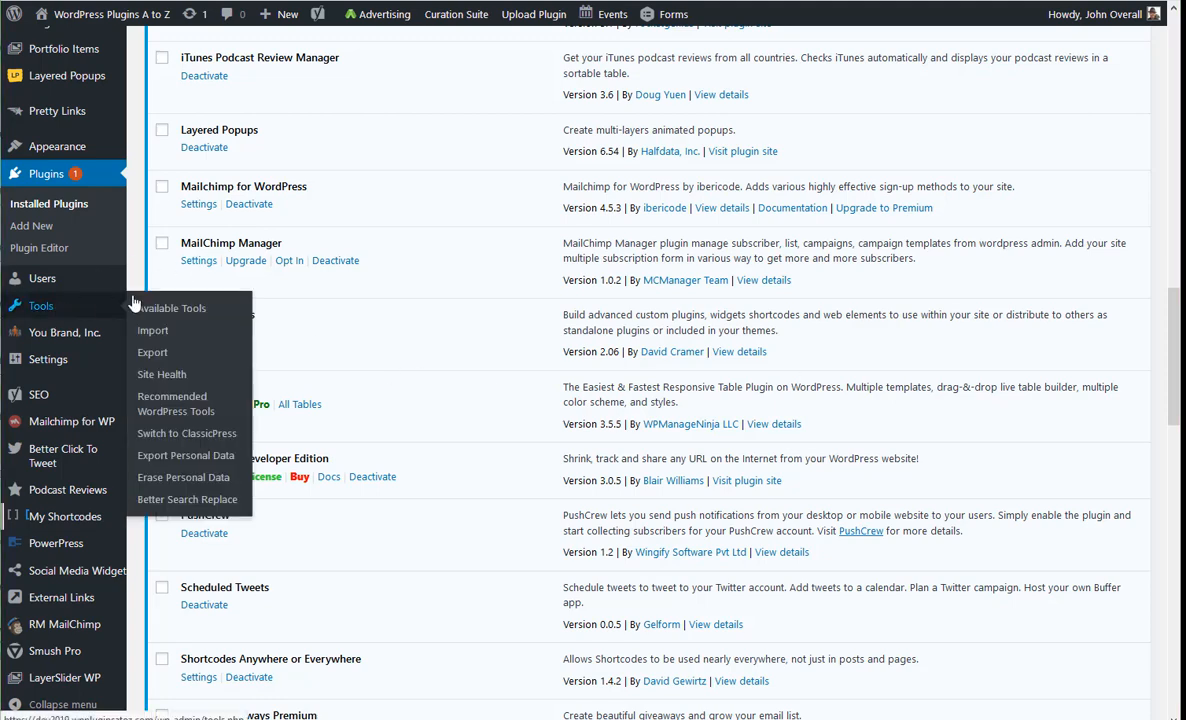
click(161, 437)
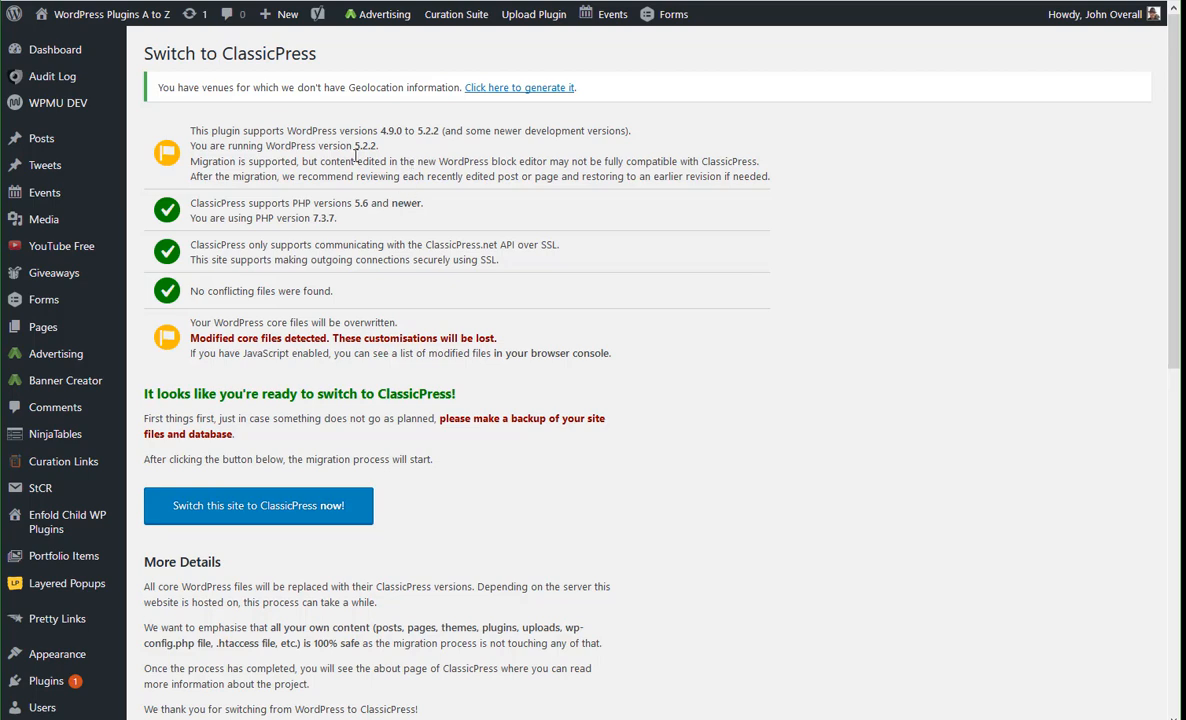
Open a dashboard page separately, and read the Switch to ClassicPress page's migration details and custom build section
mouse_move(45, 51)
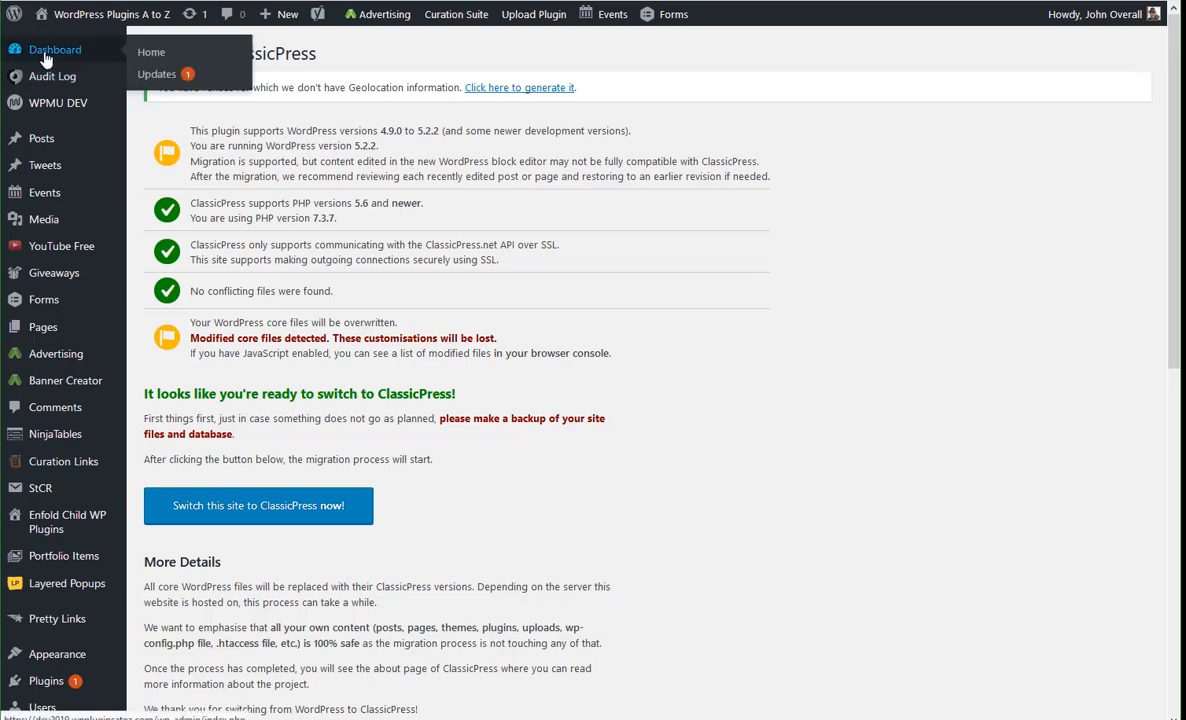
right_click(145, 62)
click(195, 68)
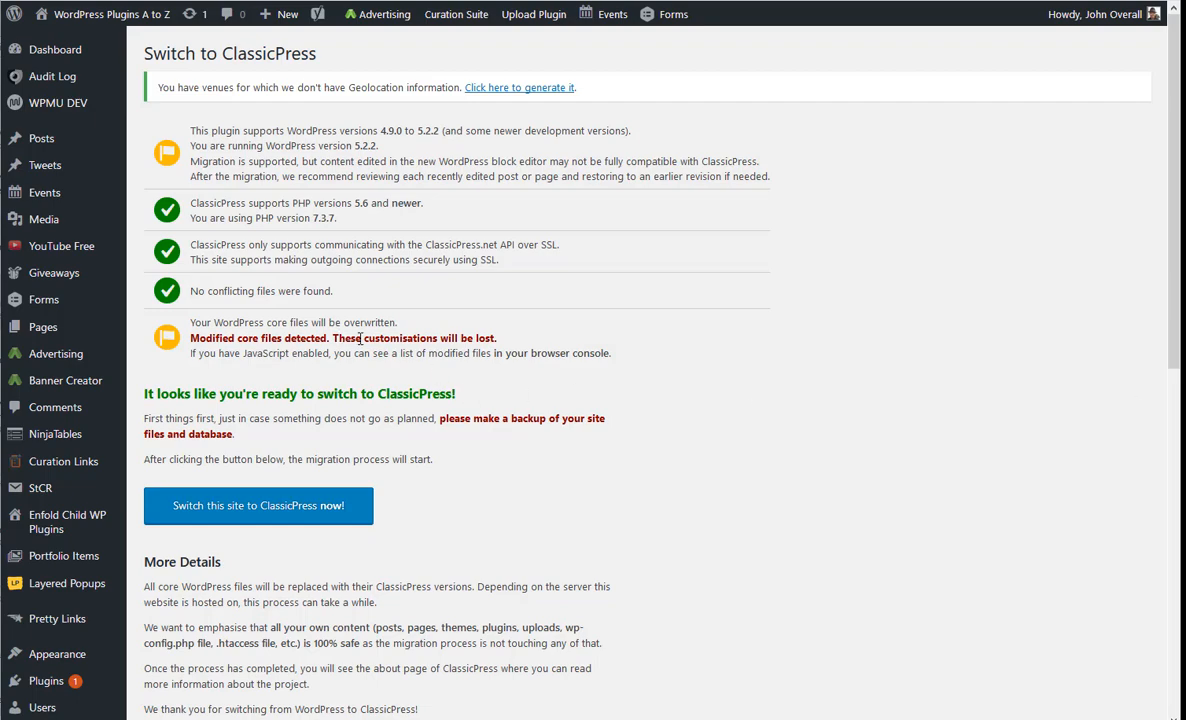
scroll(361, 336, down, 4)
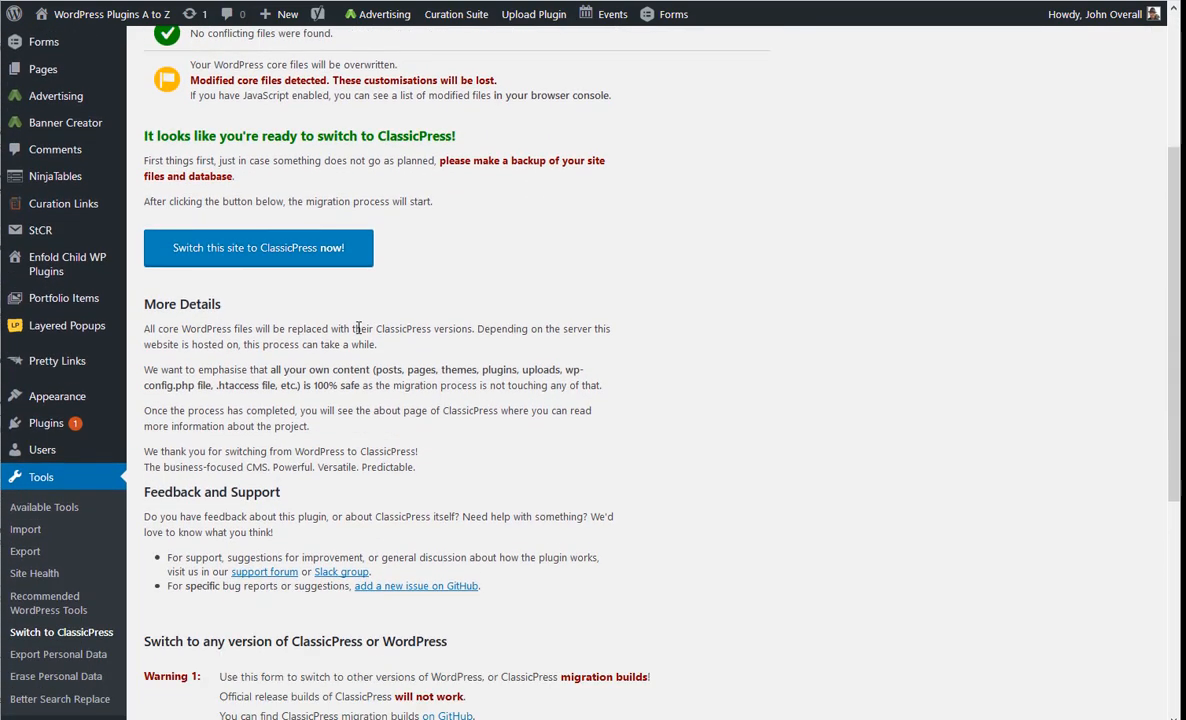
scroll(316, 304, down, 1)
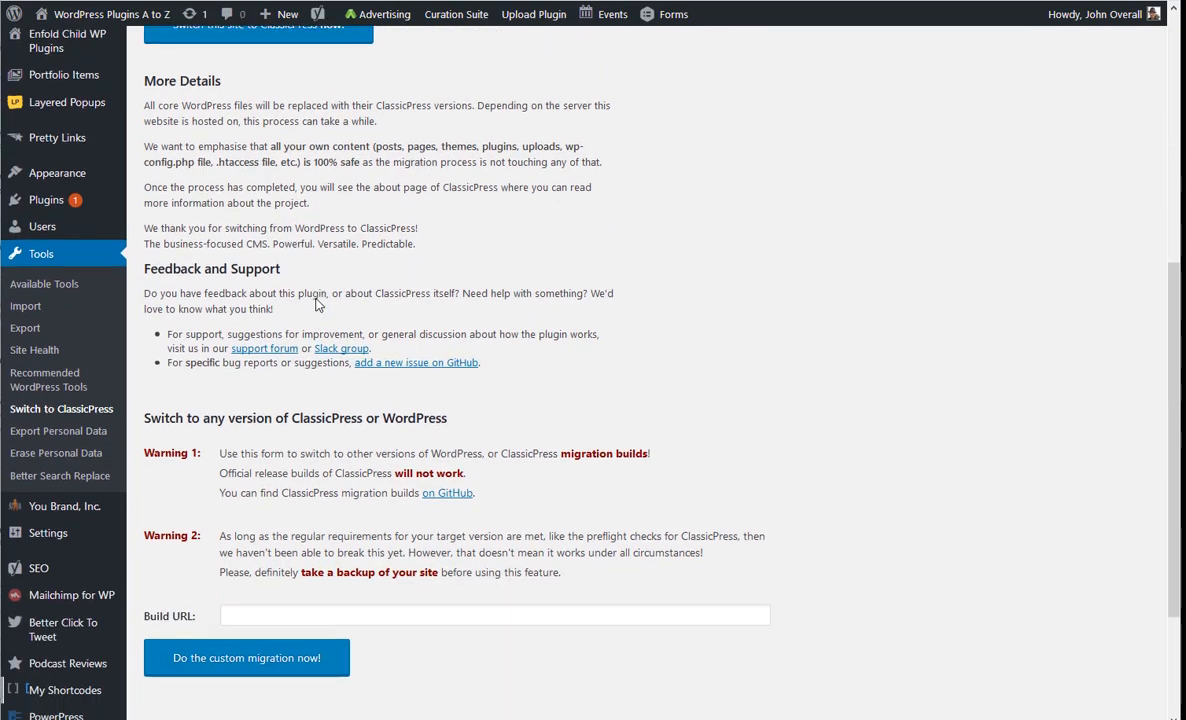
Run the migration that switches this site to ClassicPress
scroll(316, 304, up, 5)
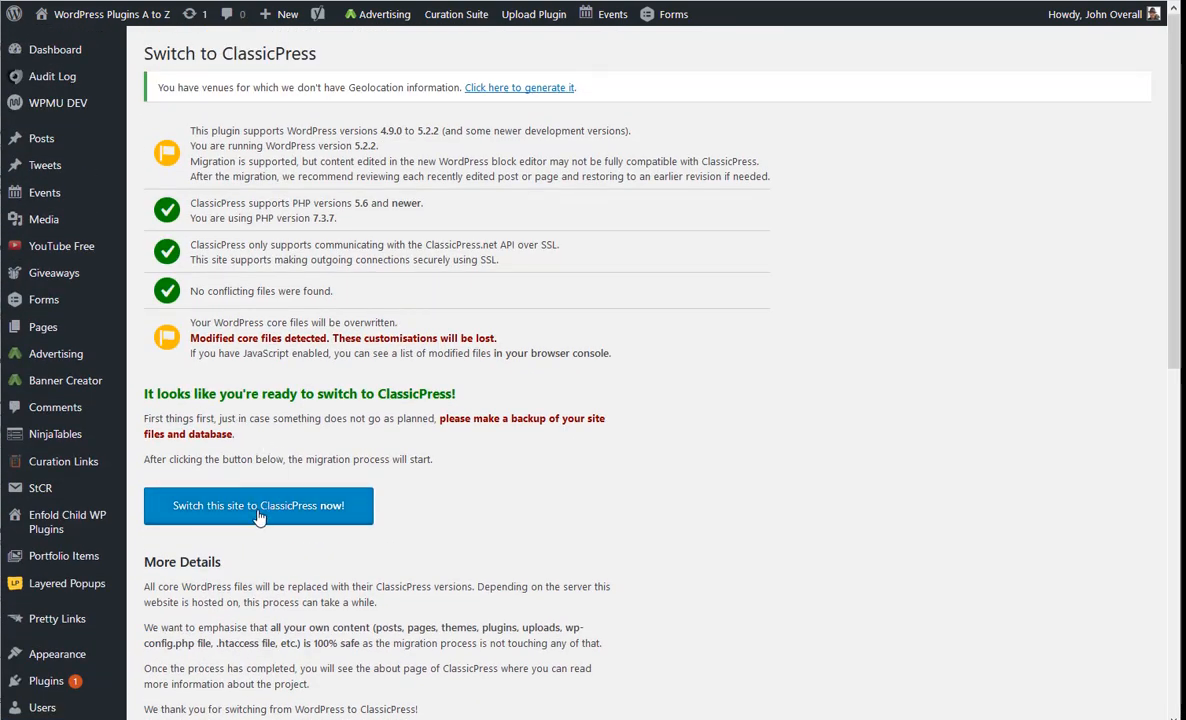
click(258, 508)
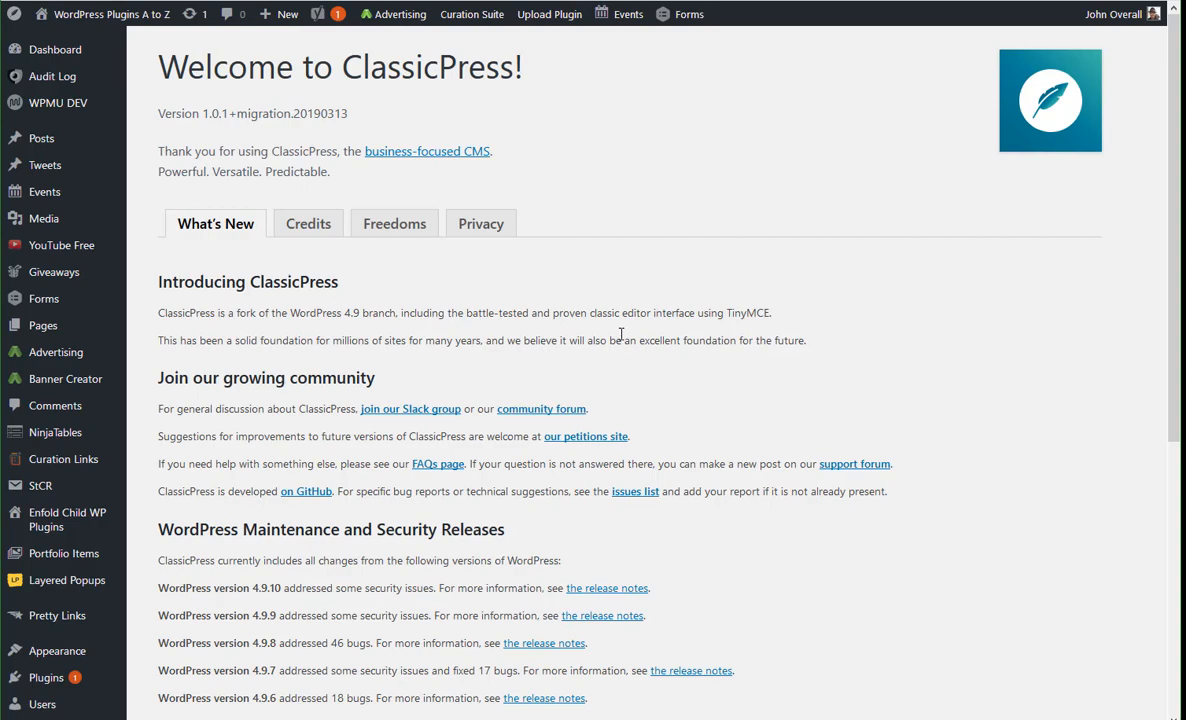
Read through the What's New, Credits, Freedoms and Privacy sections of the ClassicPress welcome page
scroll(620, 338, down, 3)
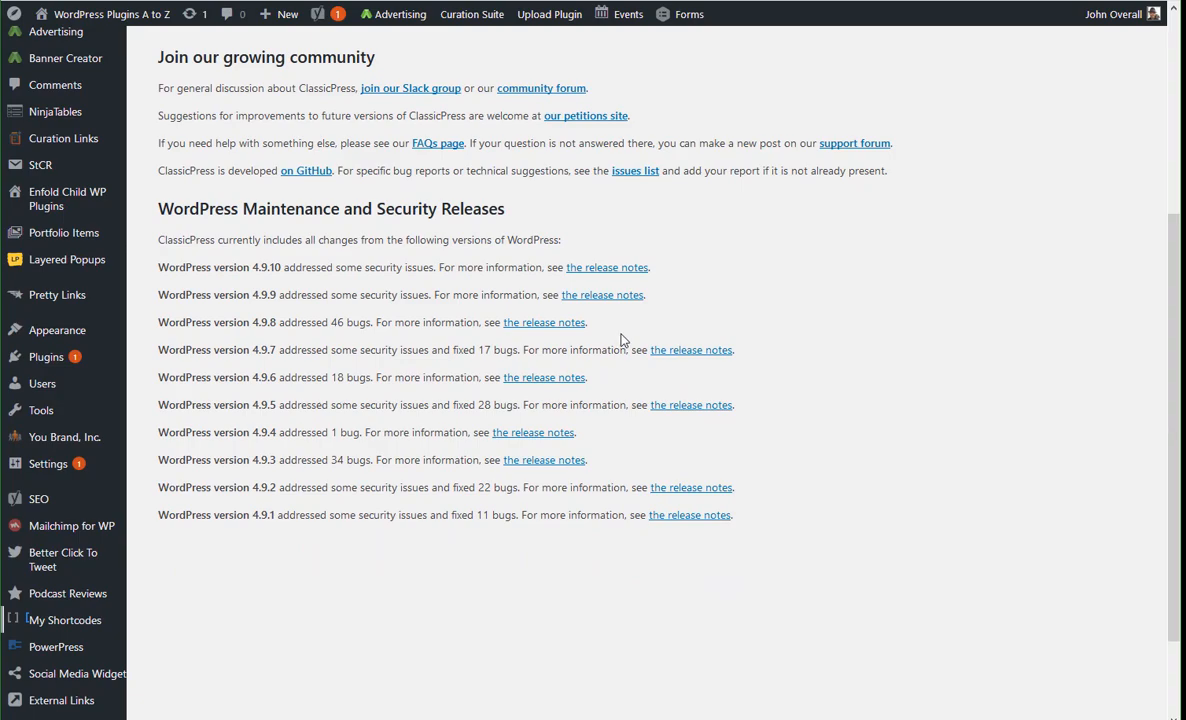
scroll(659, 410, down, 1)
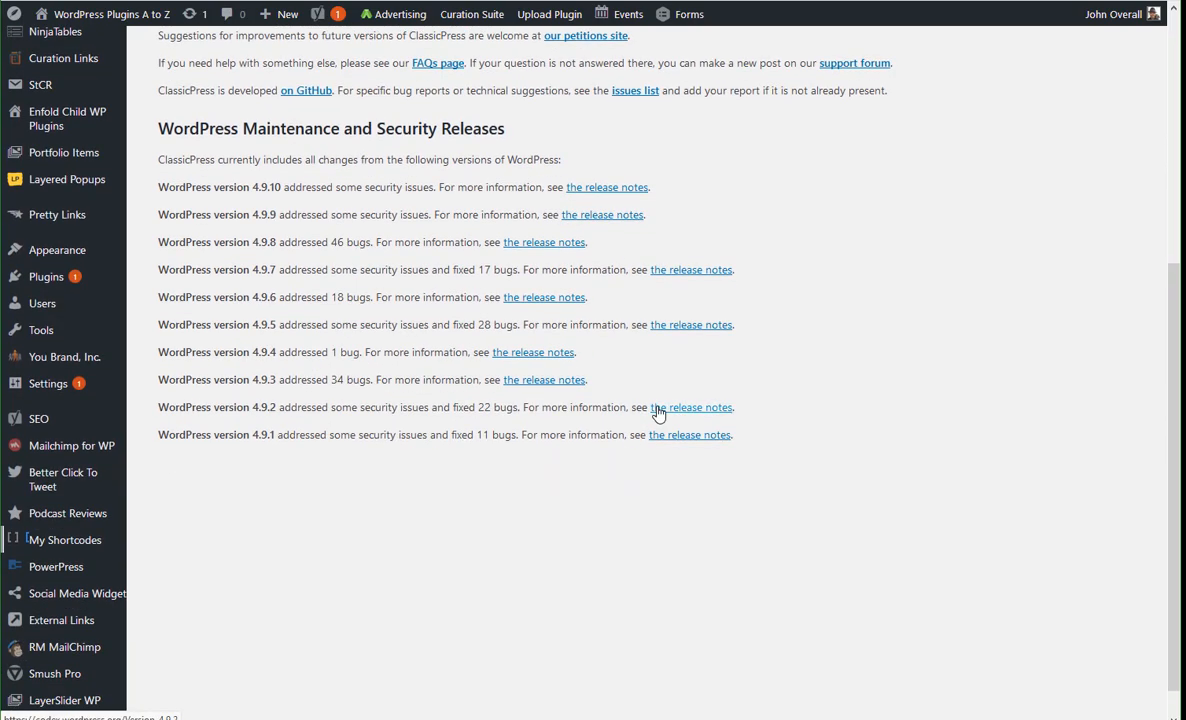
scroll(659, 411, up, 4)
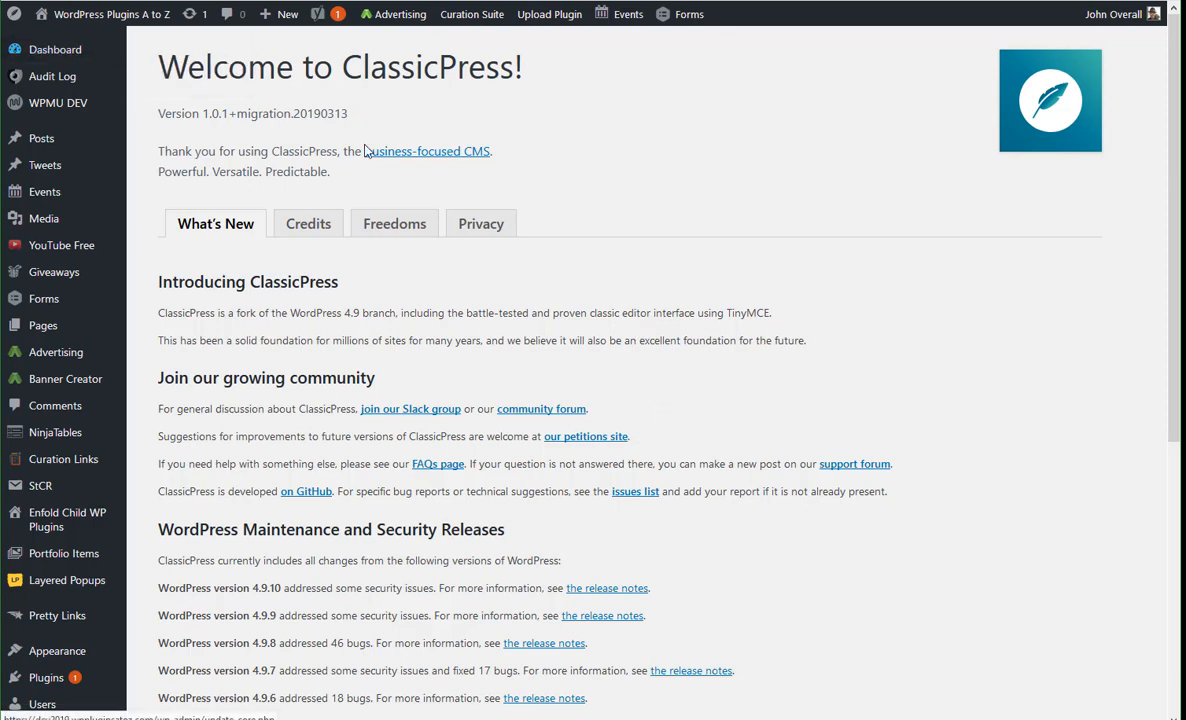
click(313, 225)
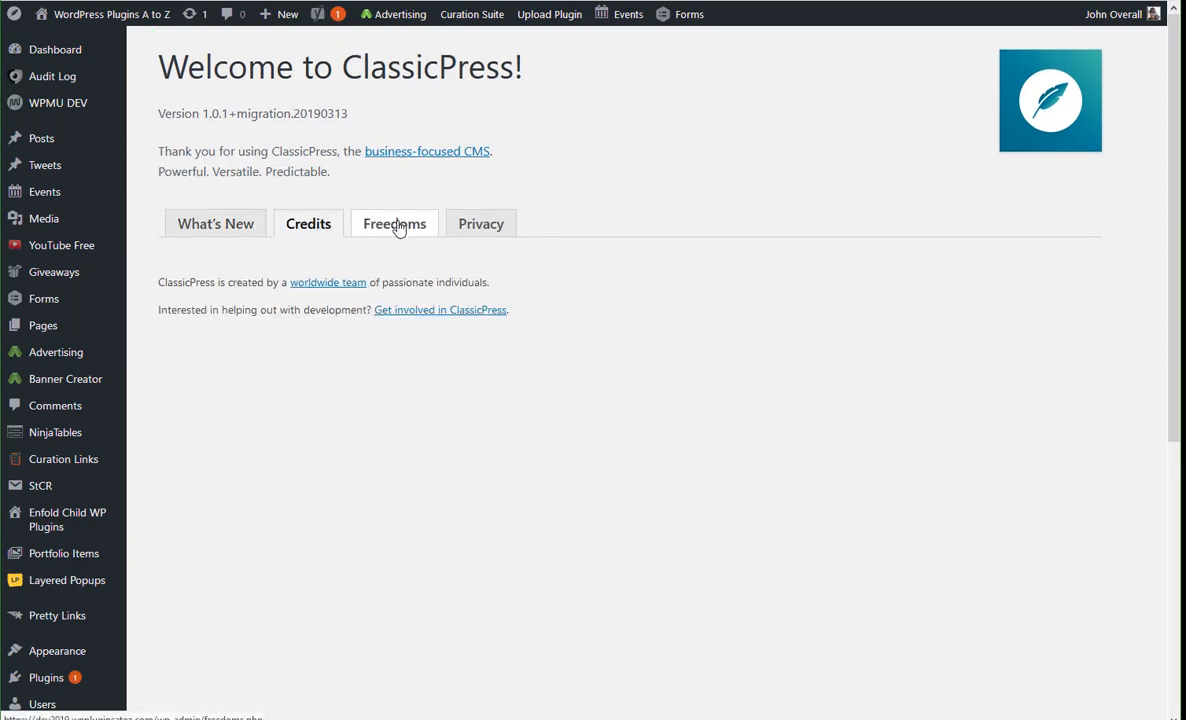
click(404, 230)
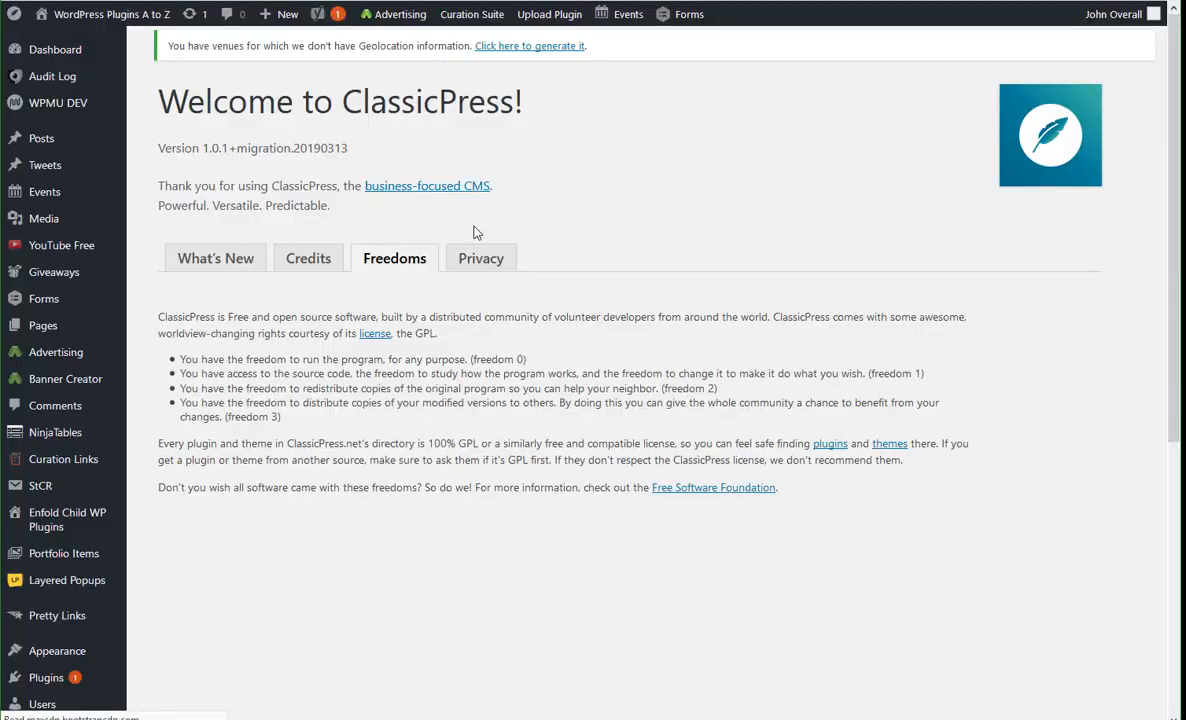
click(475, 229)
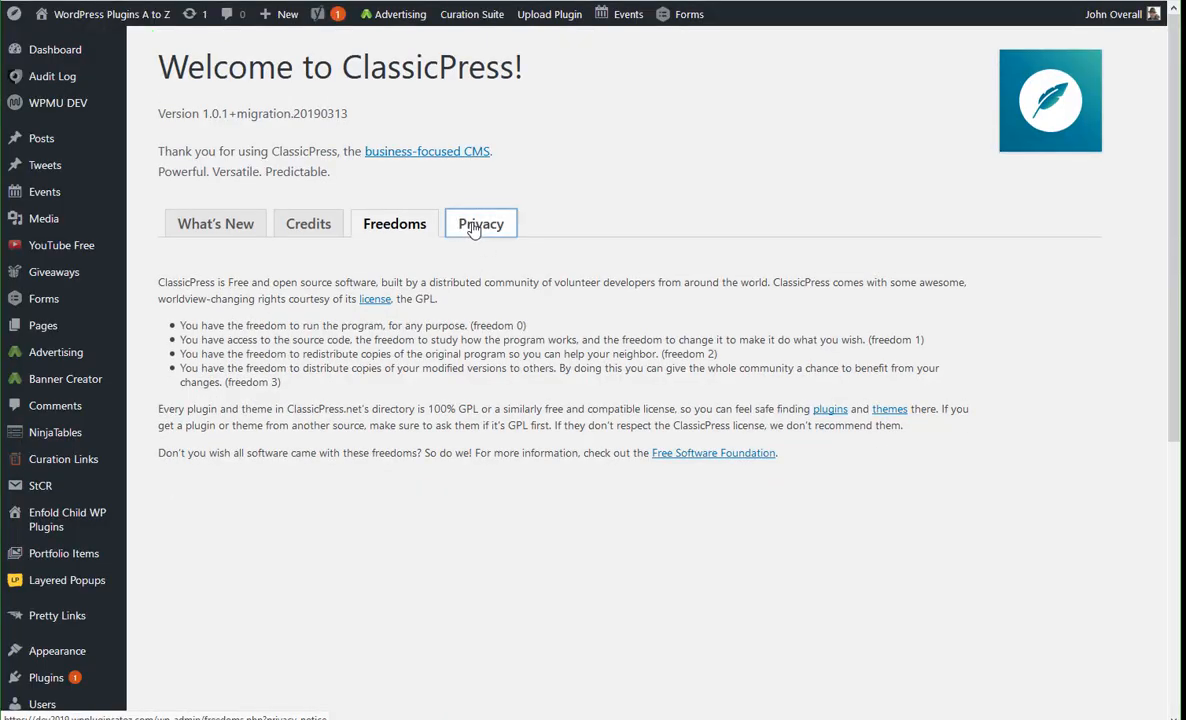
Open the admin dashboard home and look over its widgets after the migration
mouse_move(65, 60)
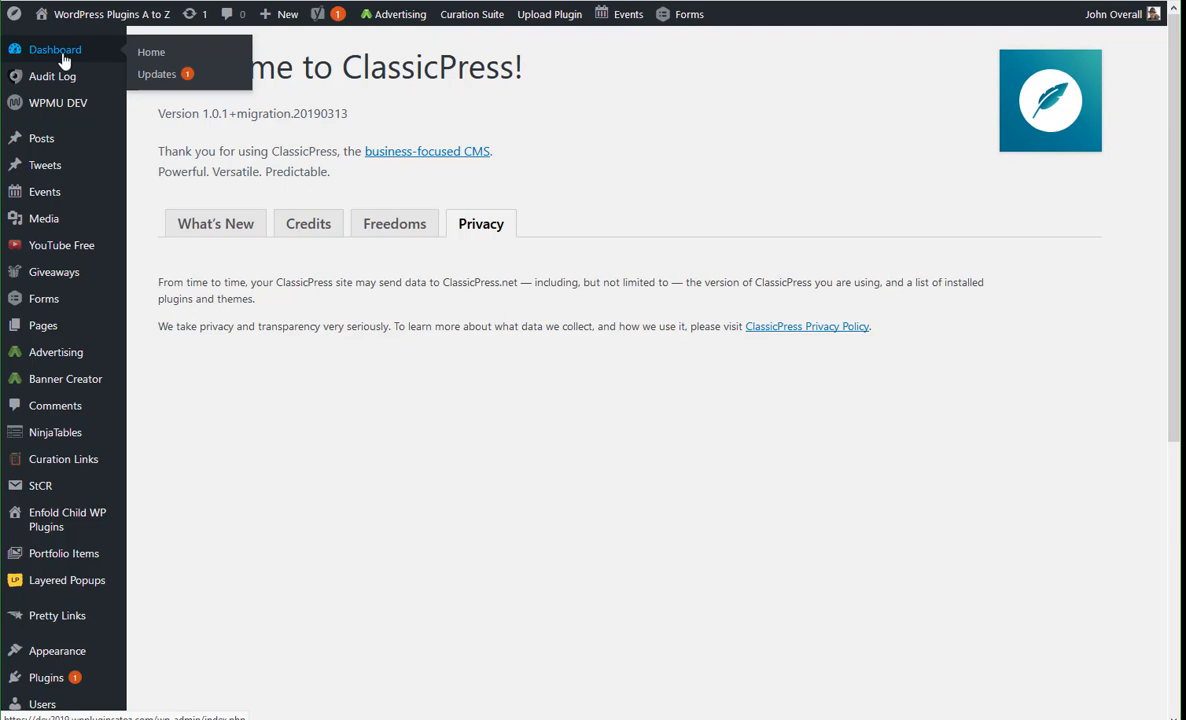
click(58, 52)
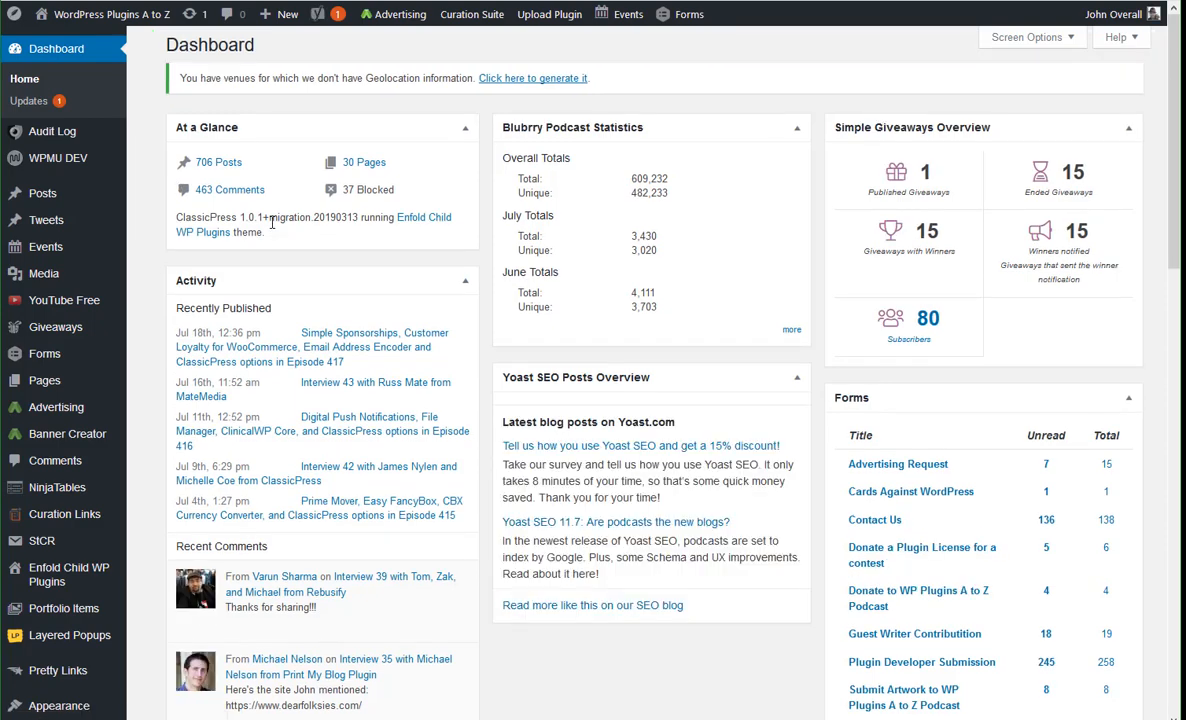
scroll(270, 228, down, 3)
scroll(273, 228, up, 3)
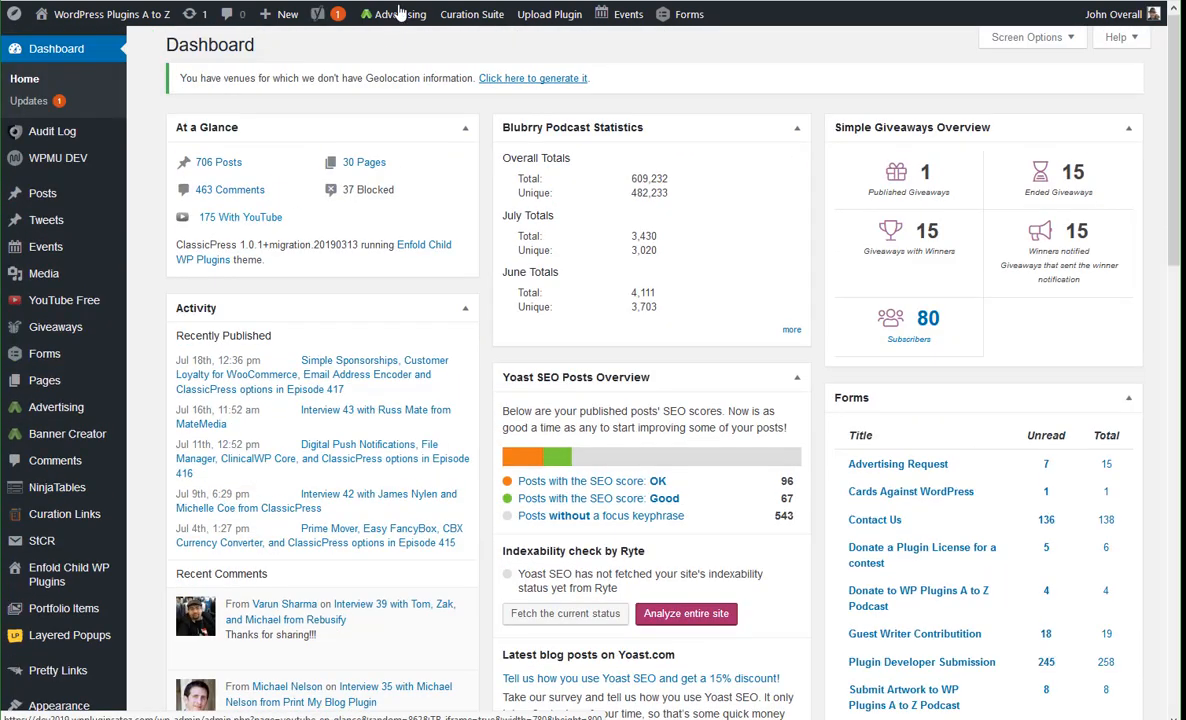
Reload the public site's home page and open the featured Episode 417 post
click(403, 2)
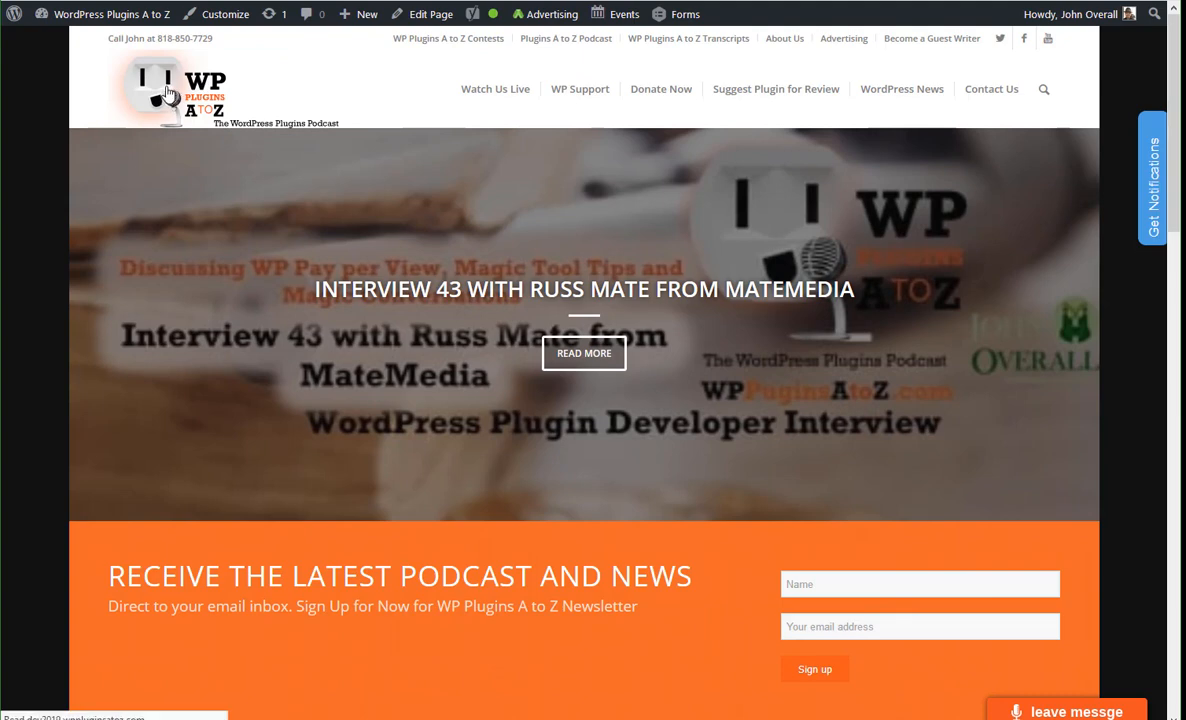
click(168, 95)
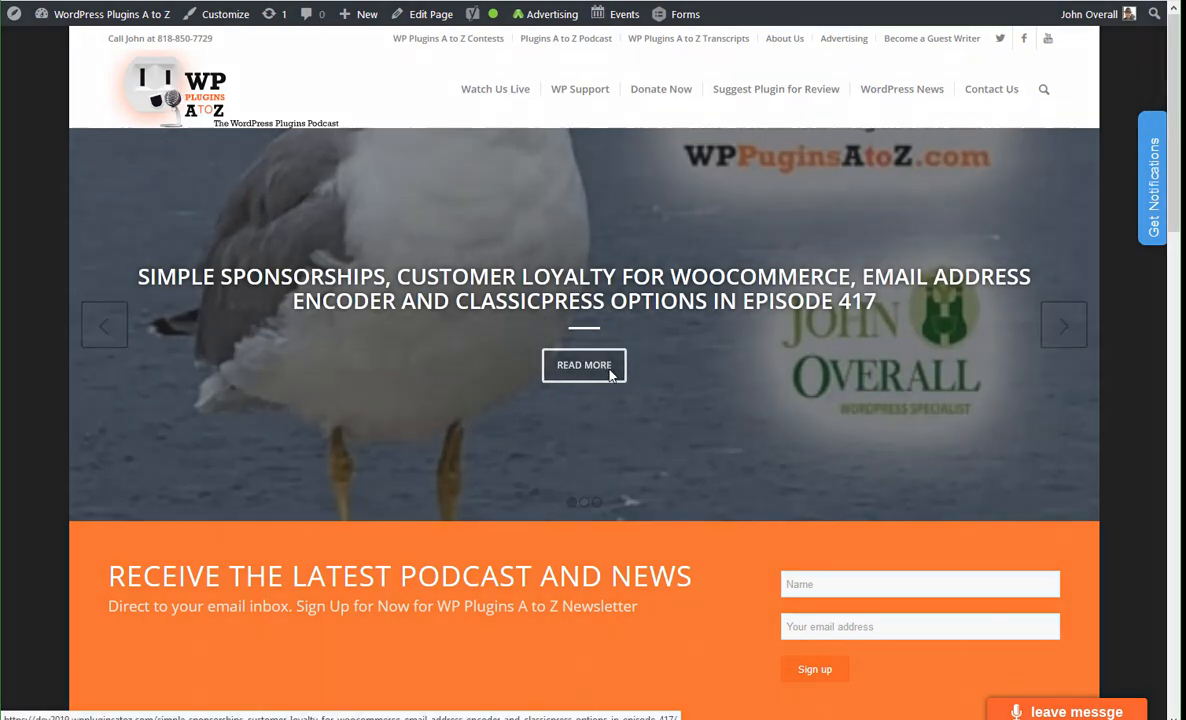
click(611, 372)
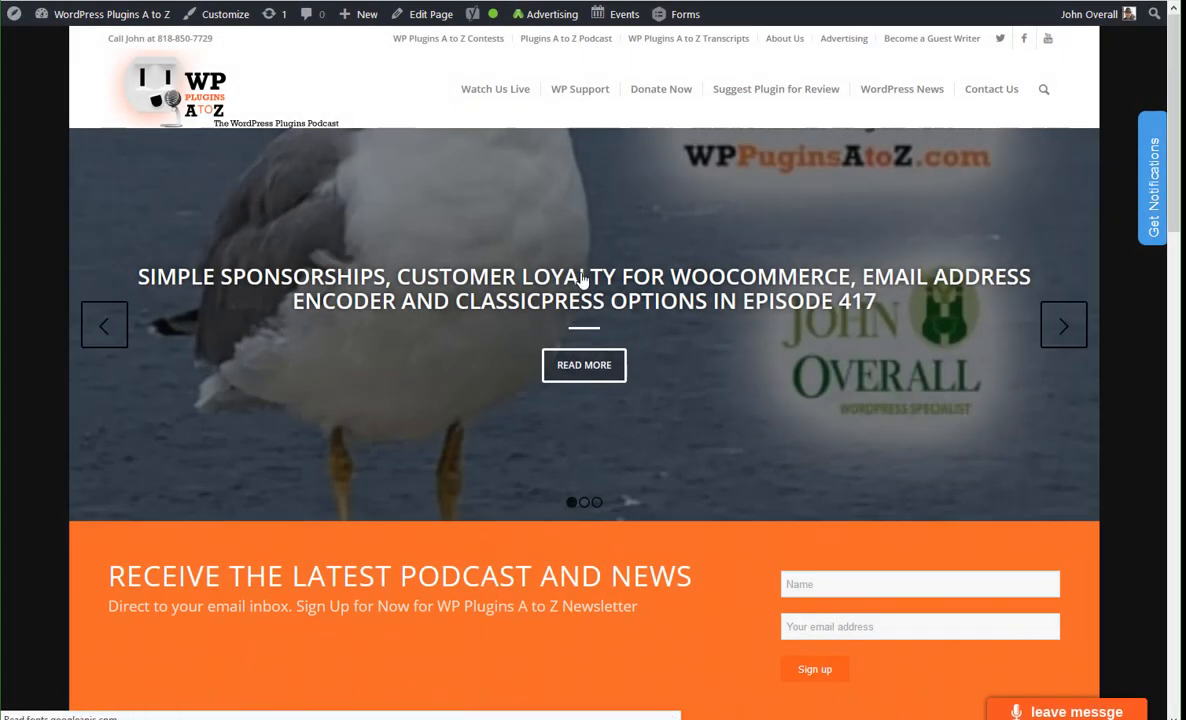
click(582, 277)
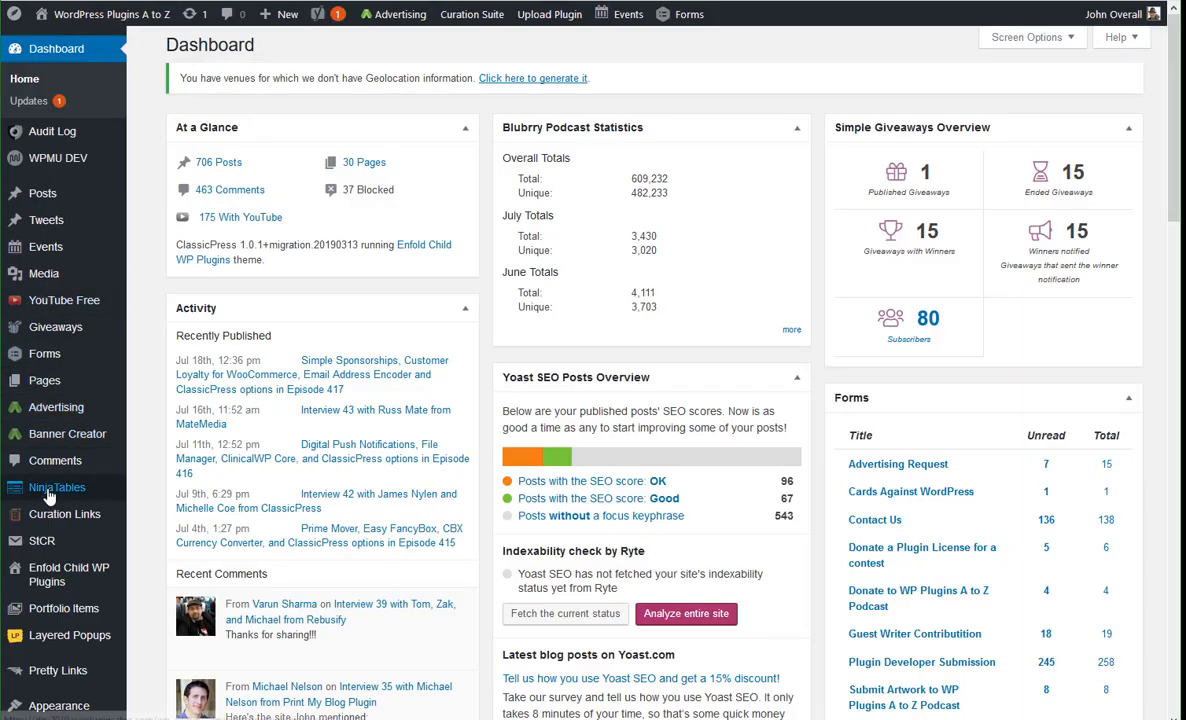
Open the page for adding new plugins and browse the popular plugins offered there
scroll(48, 560, down, 3)
mouse_move(48, 487)
mouse_move(47, 572)
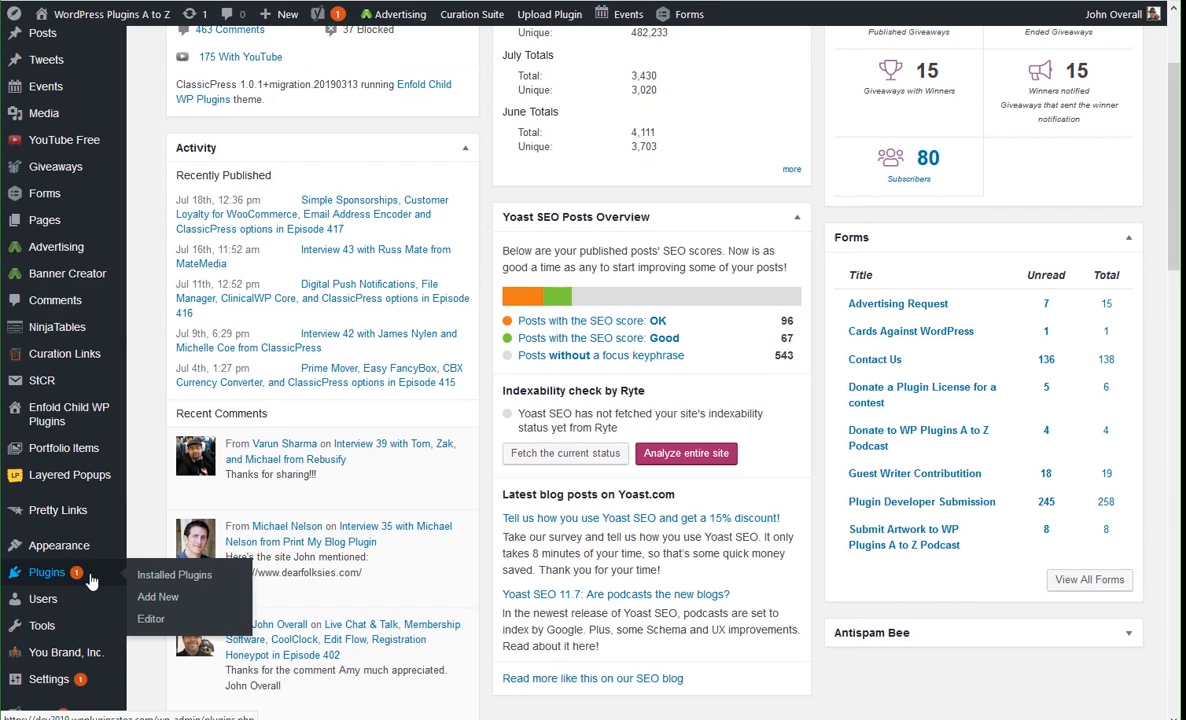
click(157, 596)
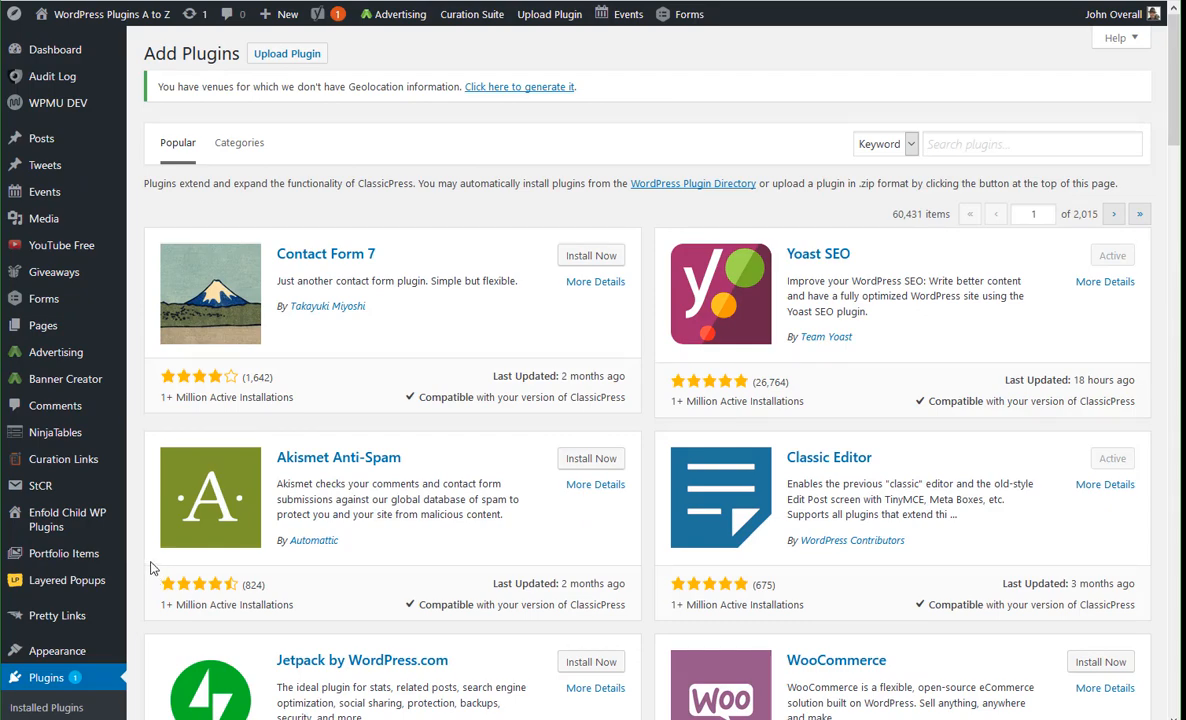
scroll(152, 566, down, 3)
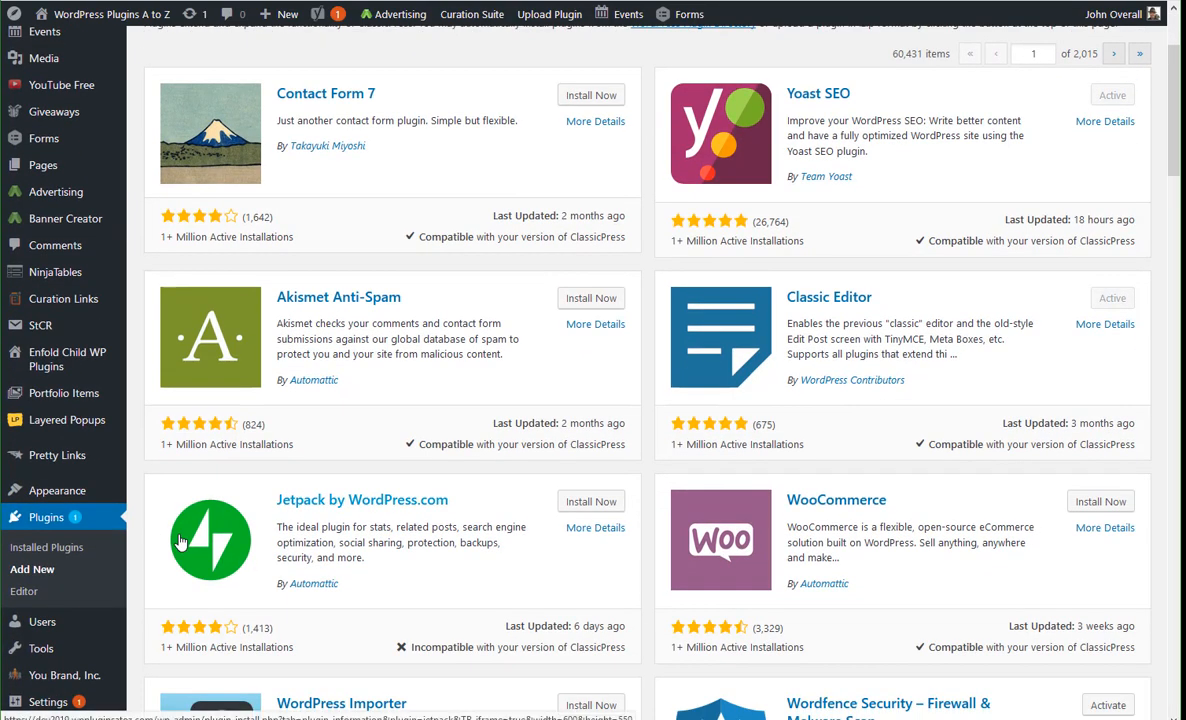
scroll(230, 344, up, 3)
scroll(88, 520, down, 4)
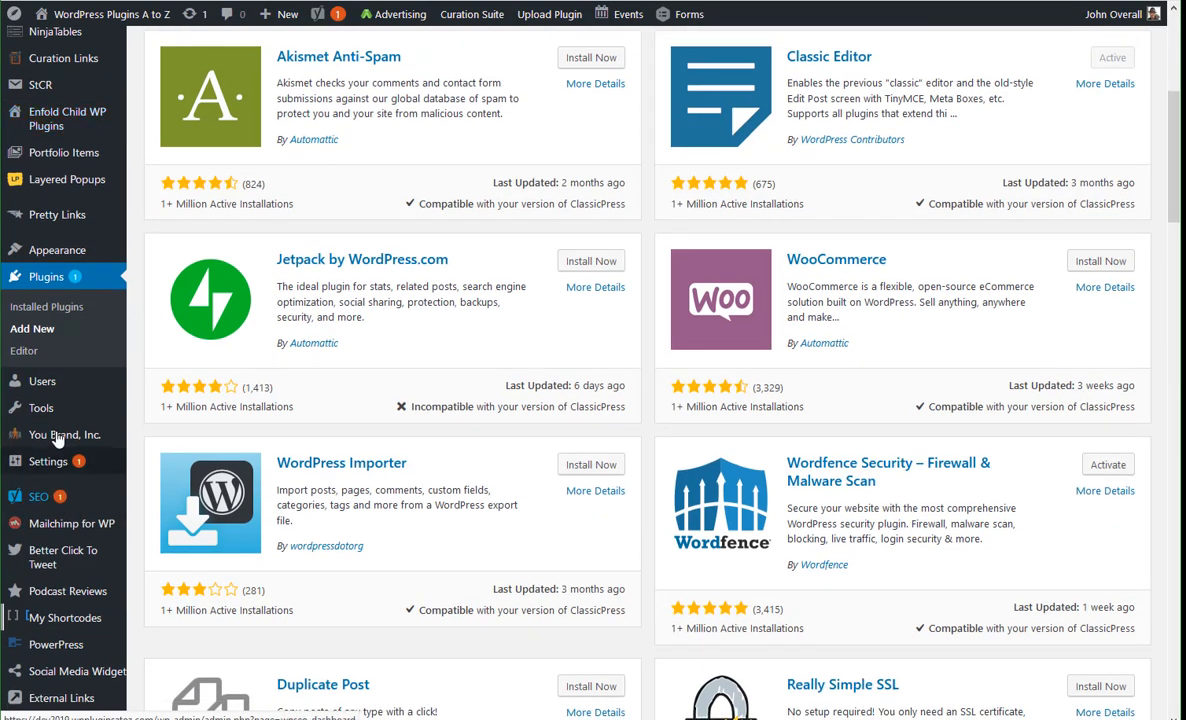
Look through the full list of installed plugins to check them after the migration
click(63, 312)
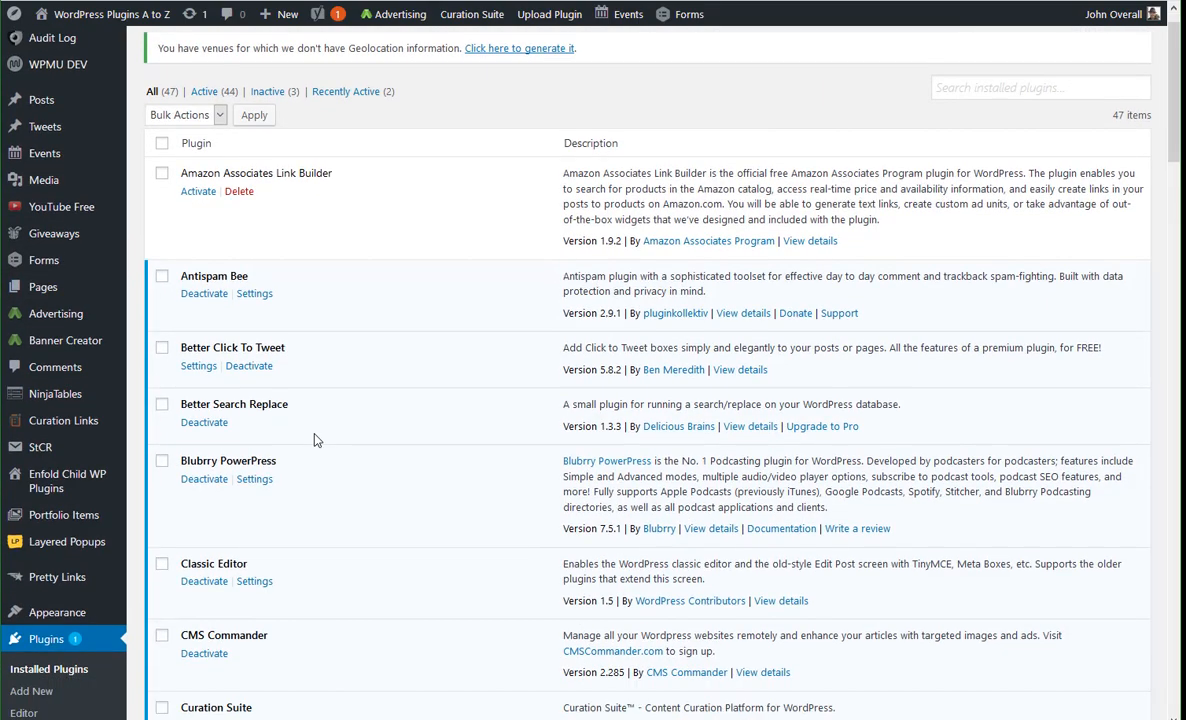
scroll(315, 440, down, 13)
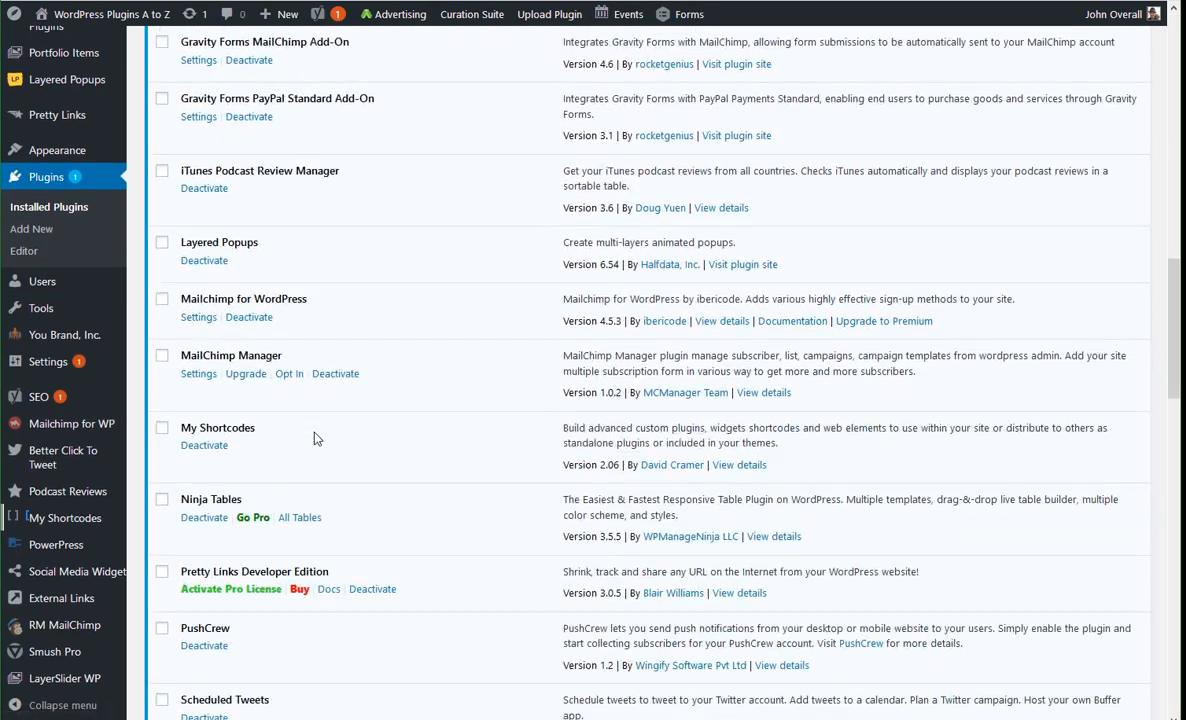
scroll(315, 438, down, 5)
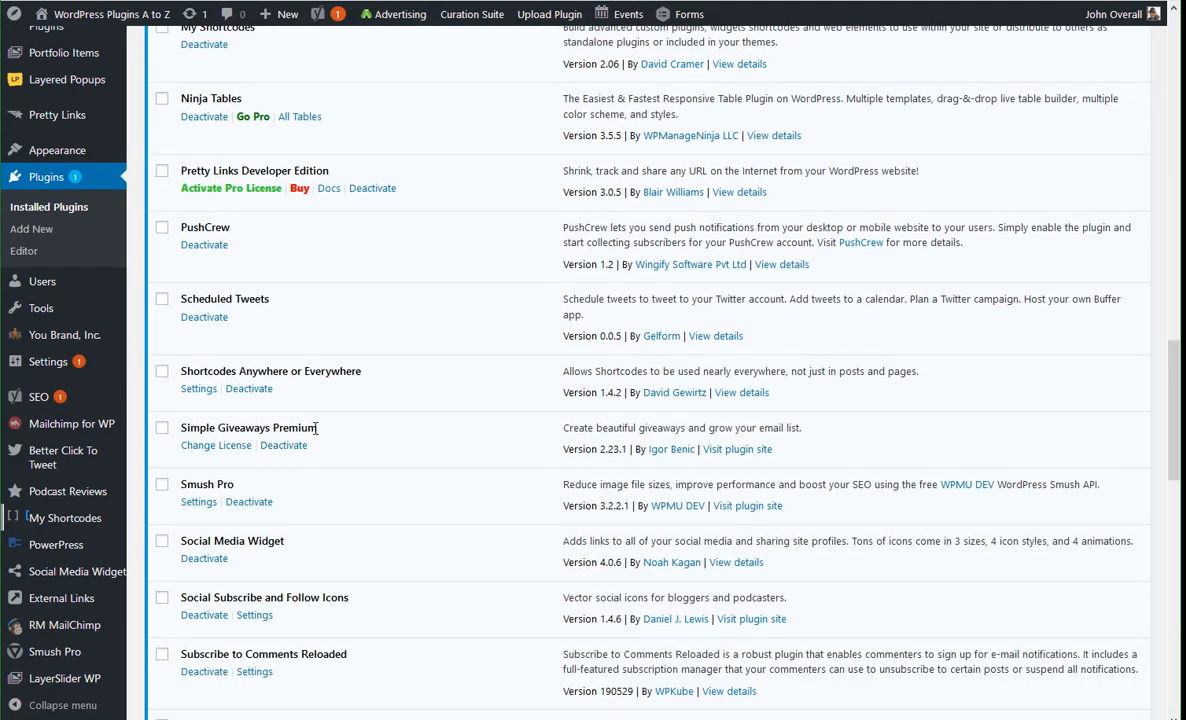
scroll(316, 428, down, 5)
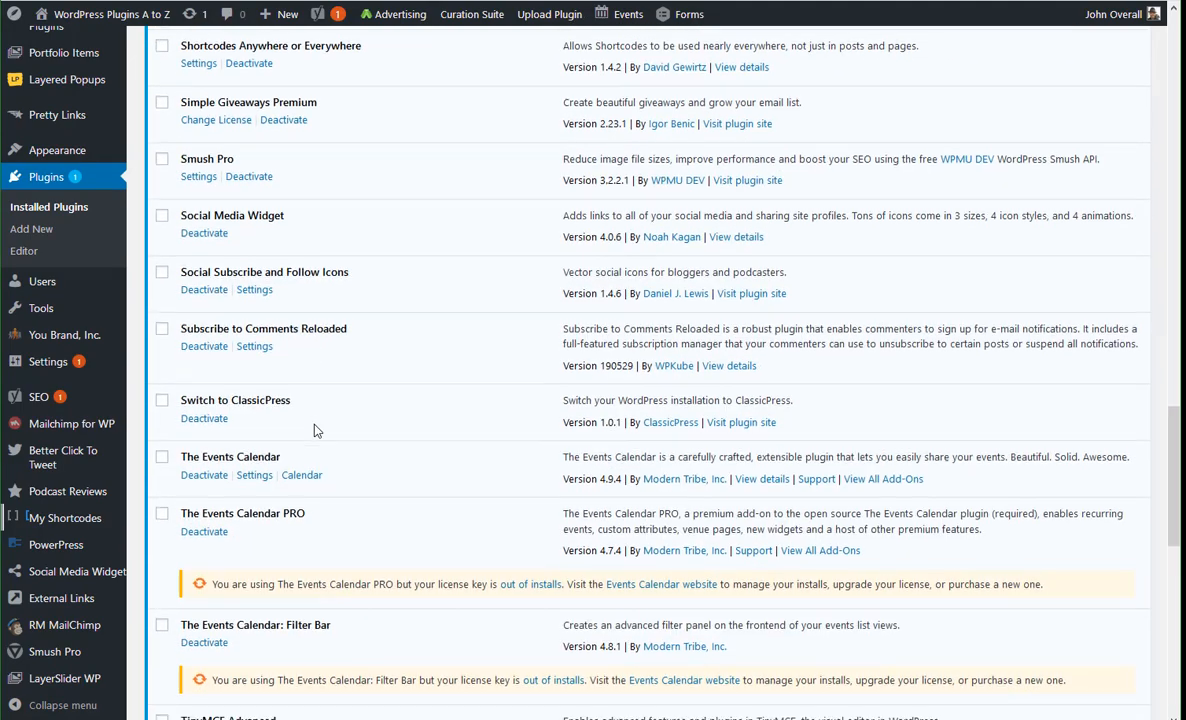
scroll(315, 429, down, 3)
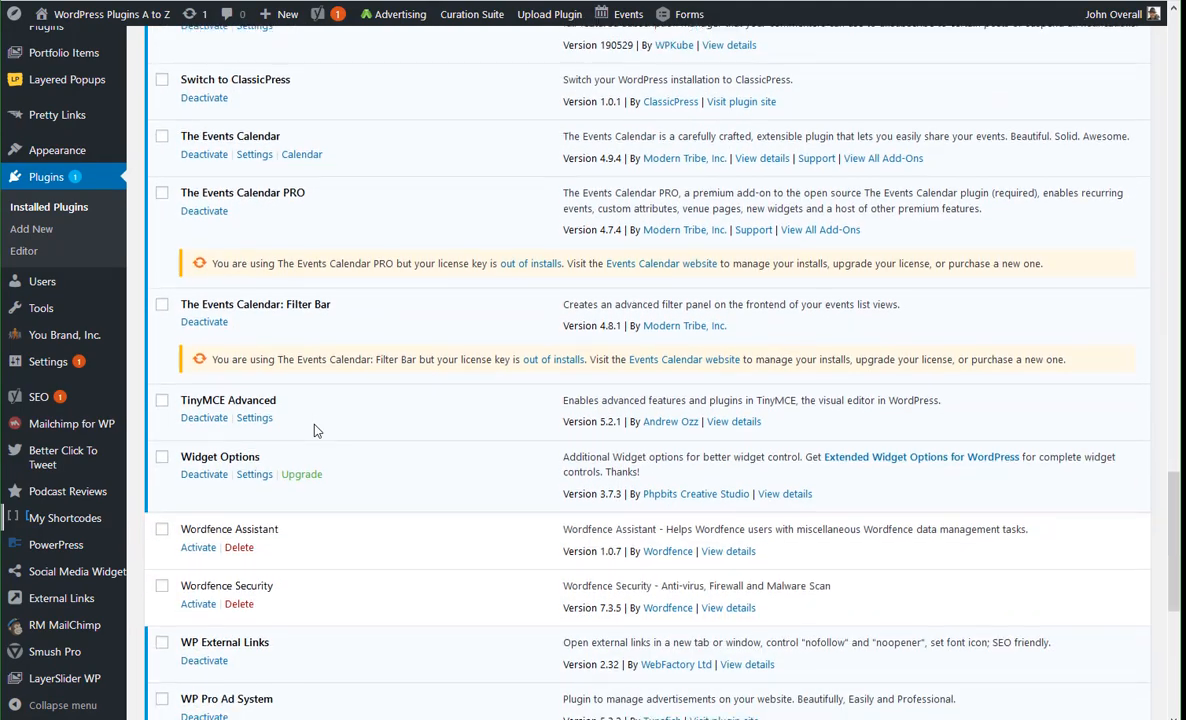
scroll(315, 430, down, 4)
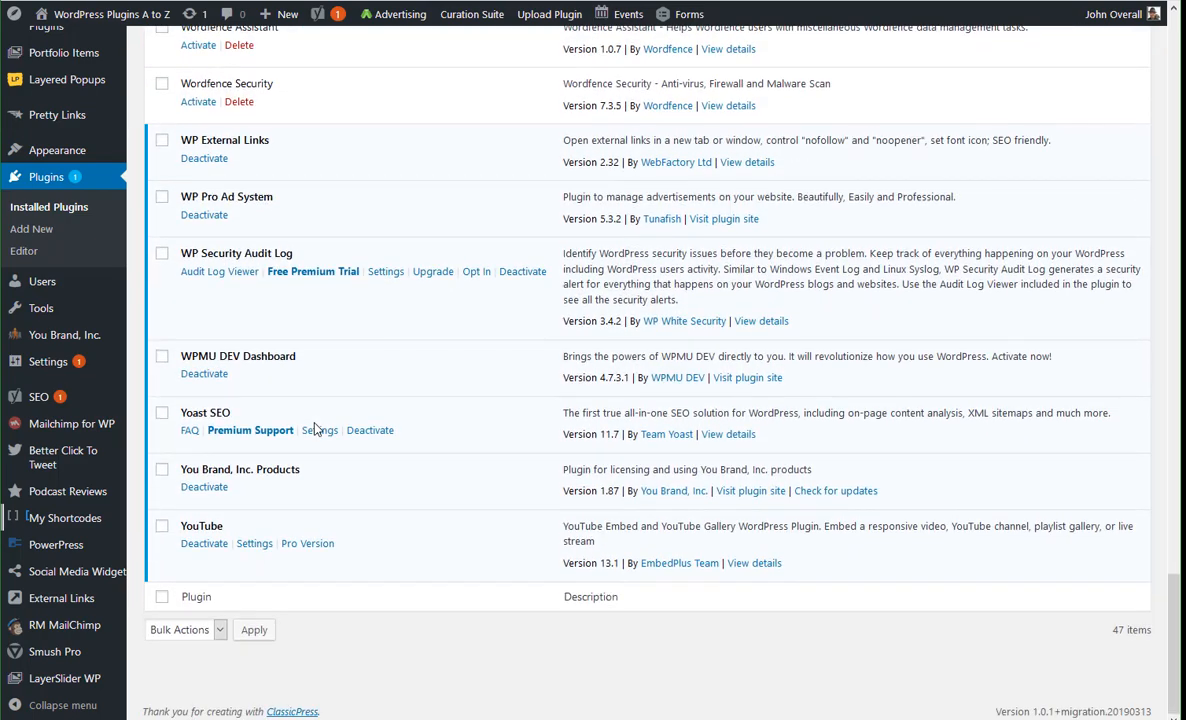
Check the ClassicPress compatibility notes on the popular plugins available to add, and view the Episode 417 post on the public site
click(51, 232)
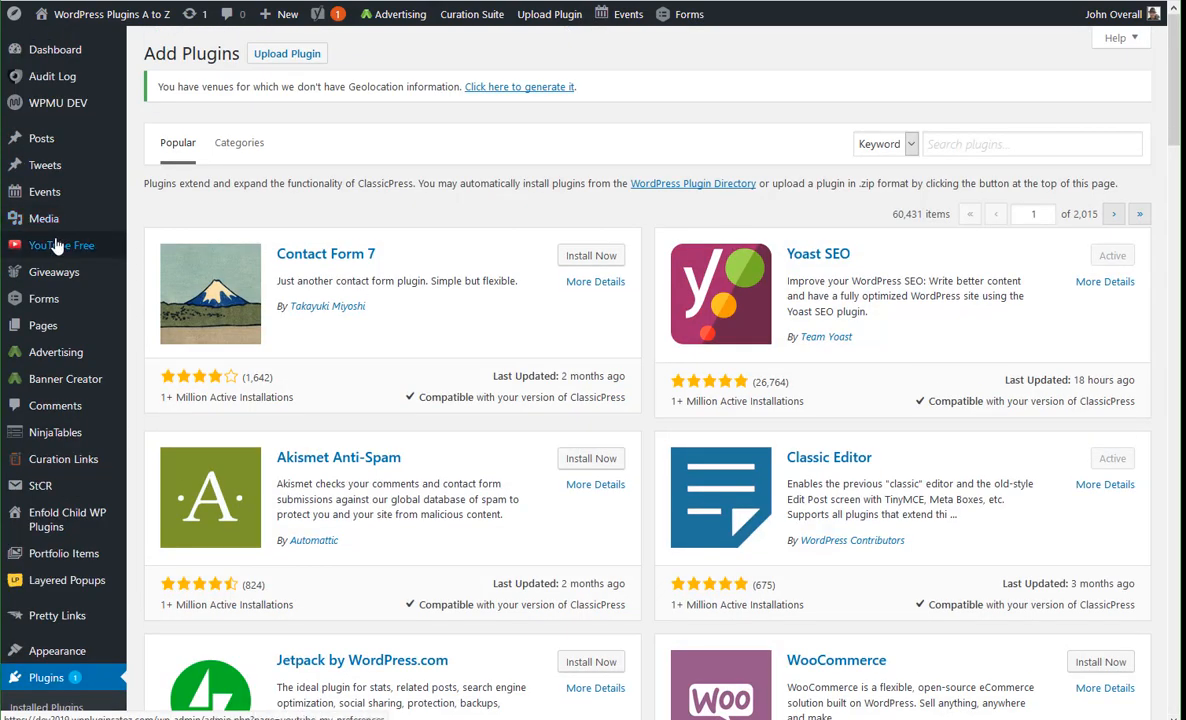
scroll(339, 310, down, 3)
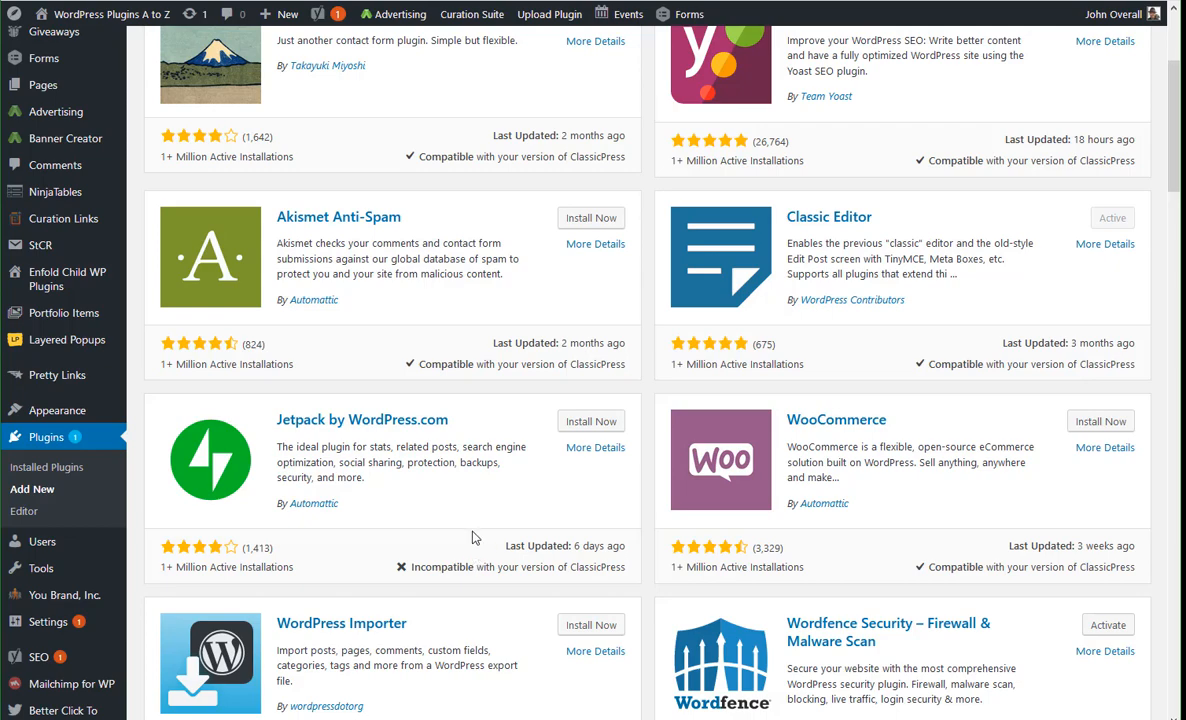
scroll(461, 487, up, 3)
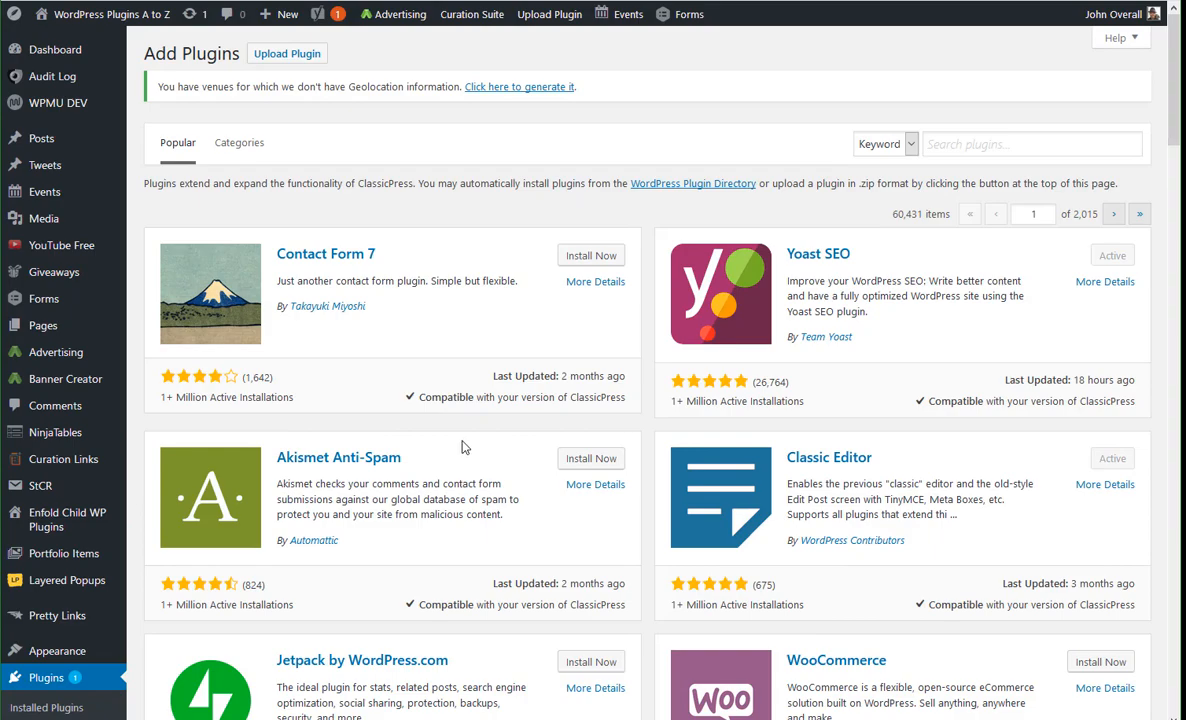
scroll(462, 447, down, 5)
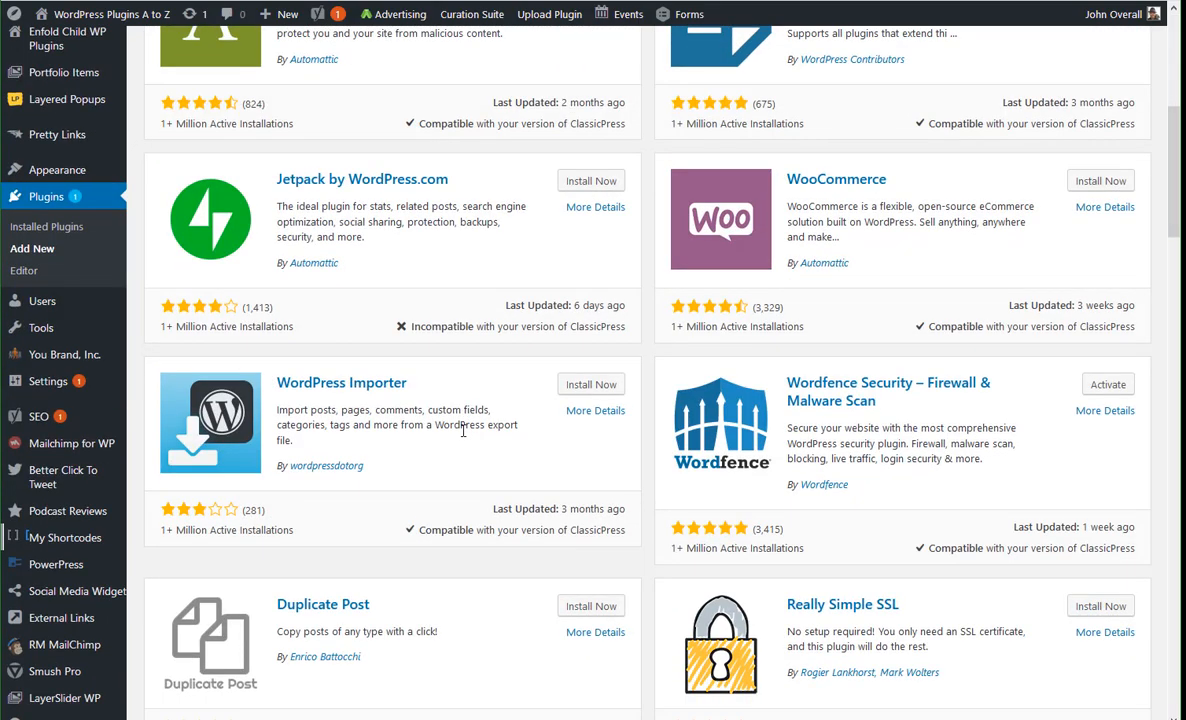
scroll(463, 431, down, 5)
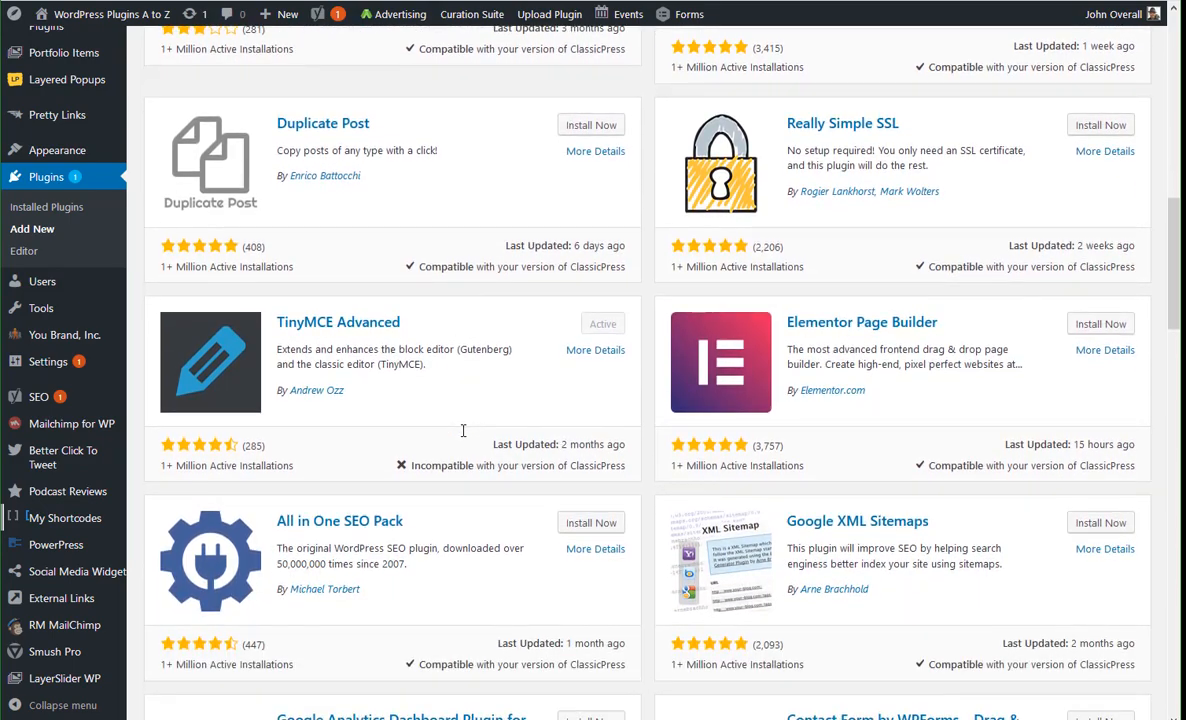
scroll(463, 431, down, 1)
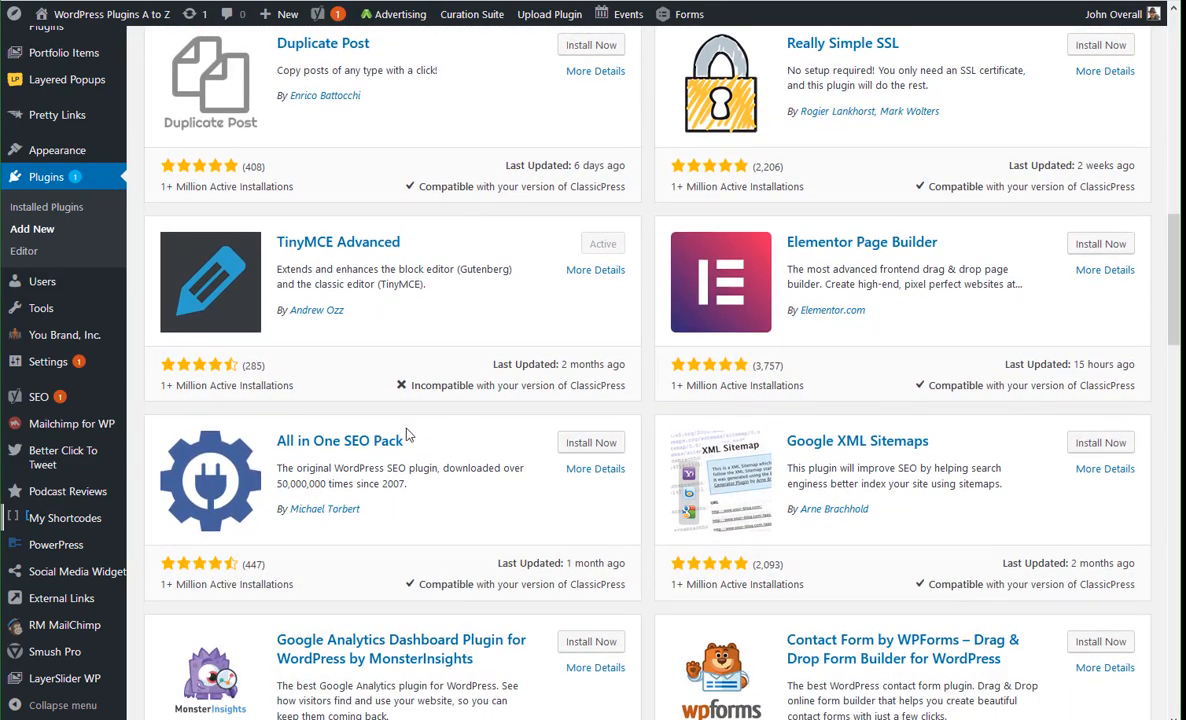
scroll(400, 436, up, 11)
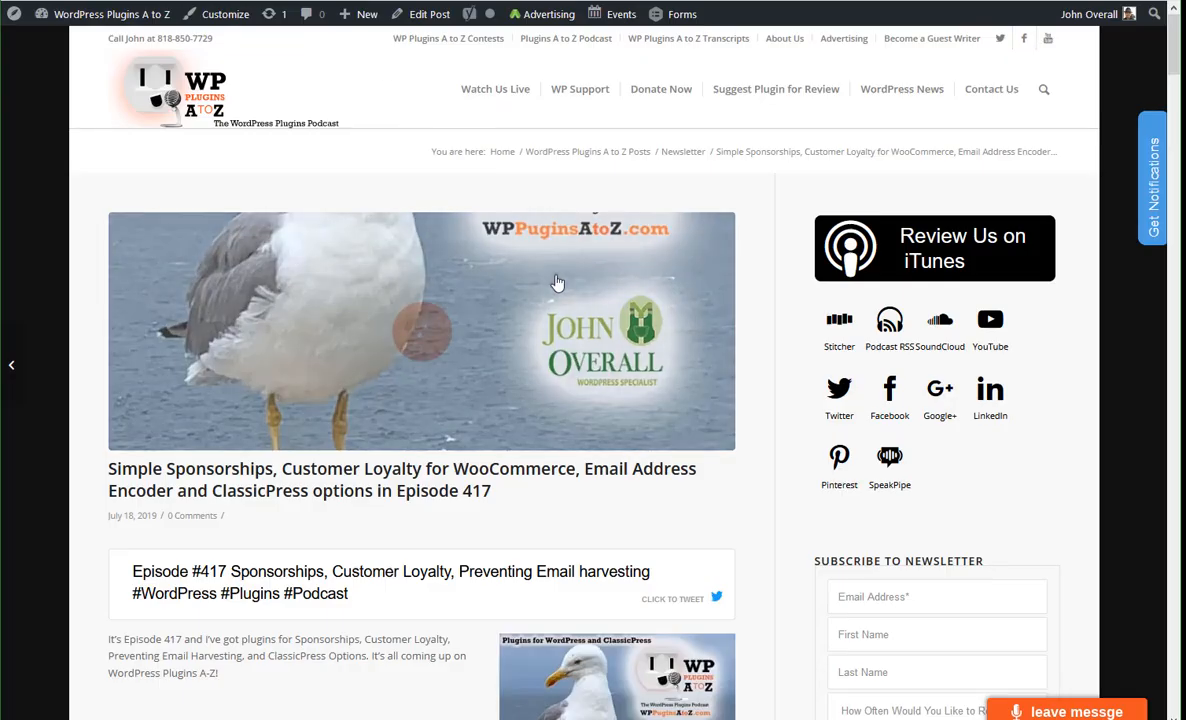
scroll(316, 160, down, 1)
scroll(316, 160, up, 1)
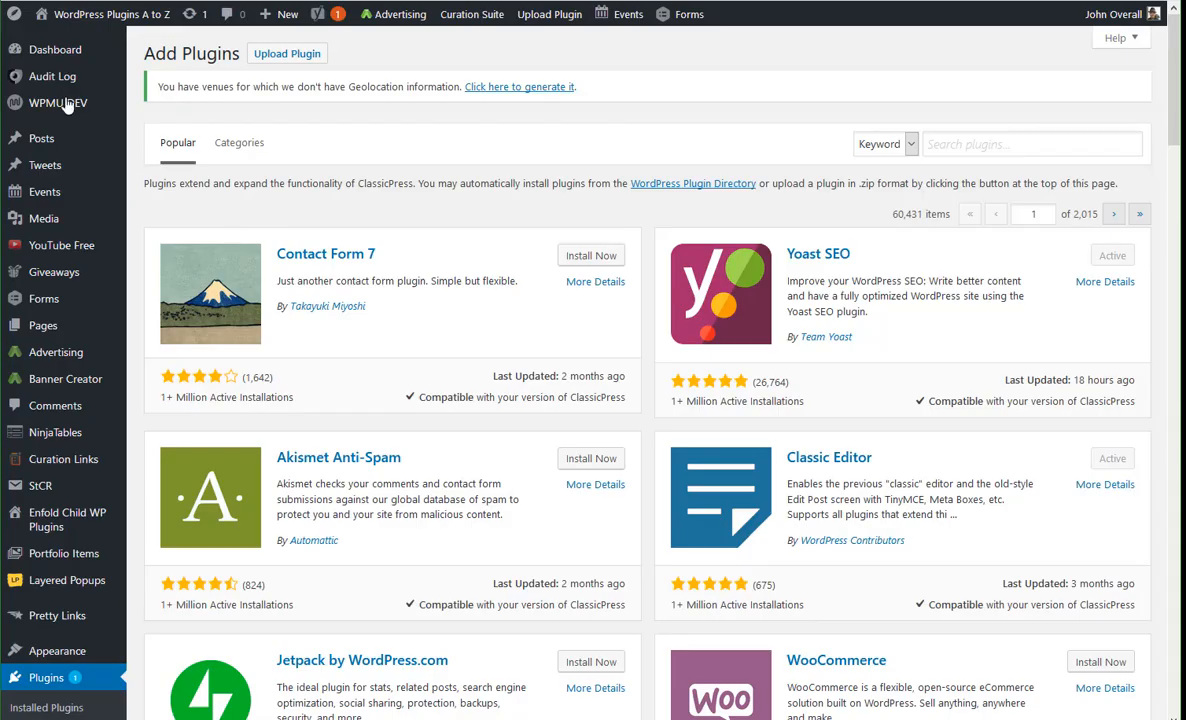
Search the plugins for "elementor", then install and activate Elementor Page Builder
click(986, 147)
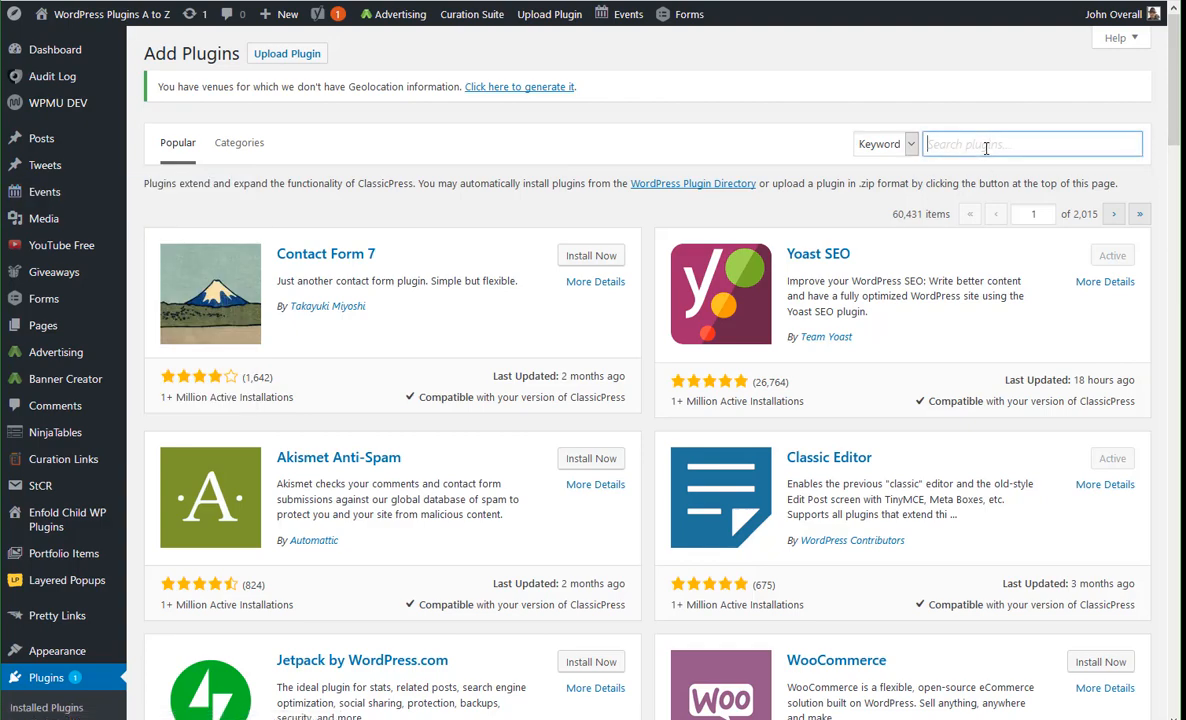
text(eleme)
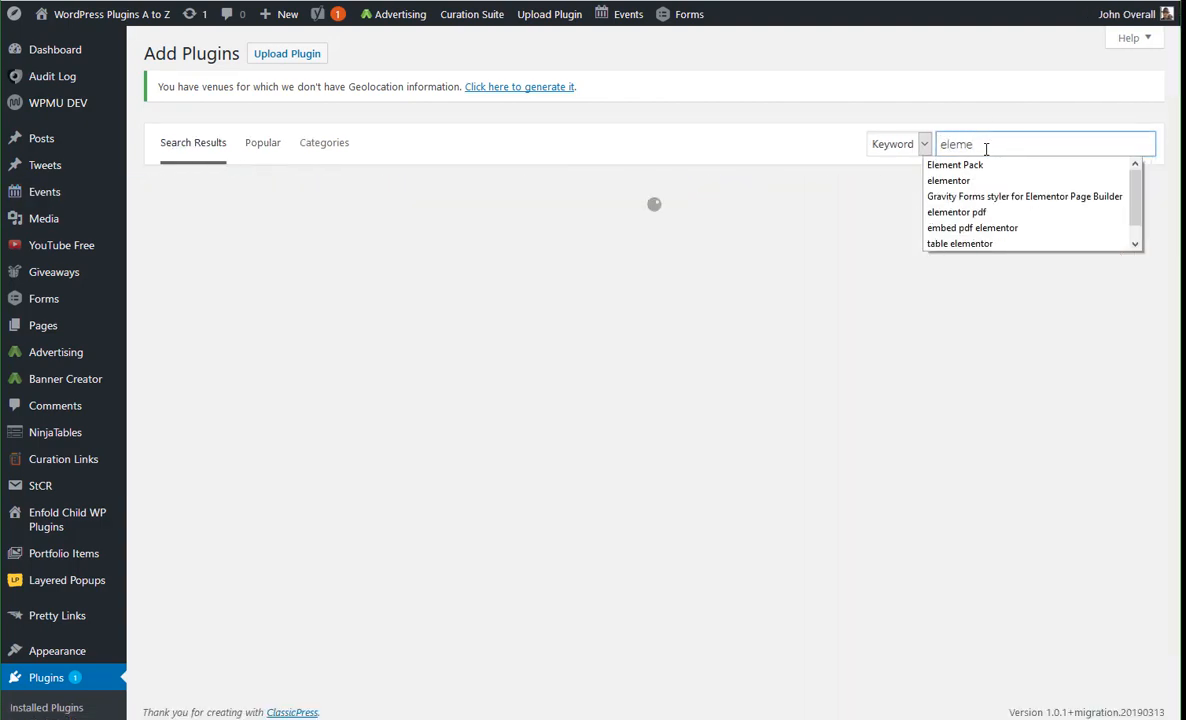
click(968, 180)
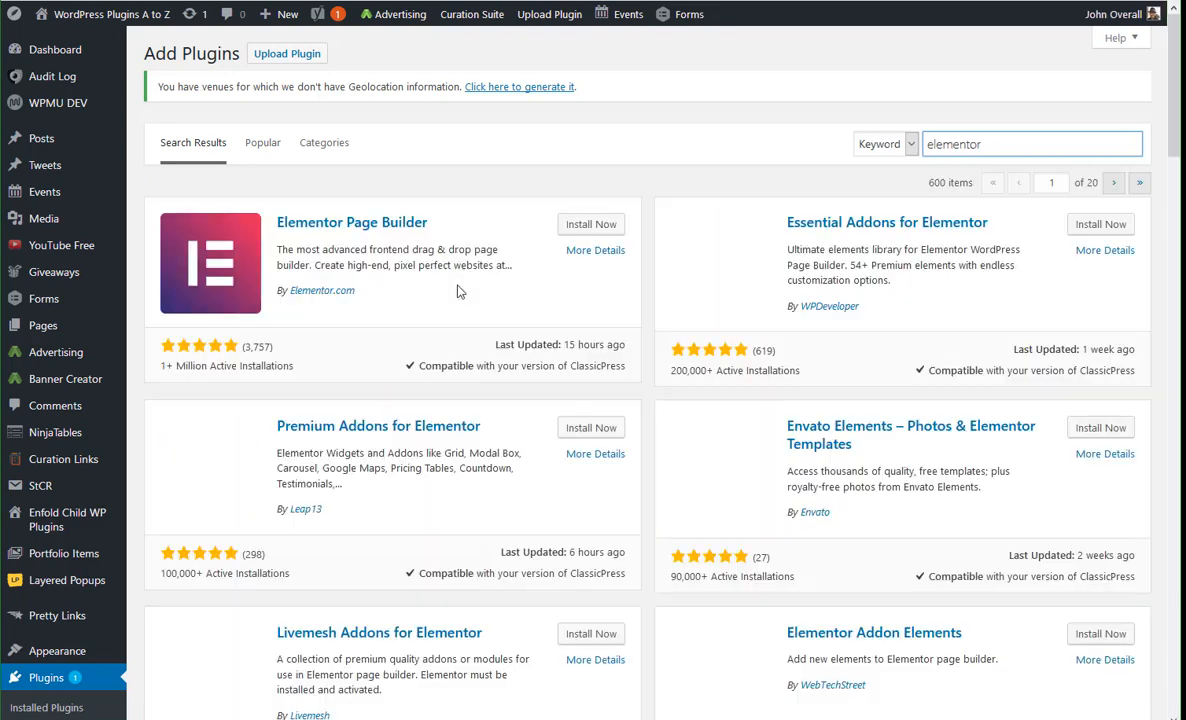
click(591, 224)
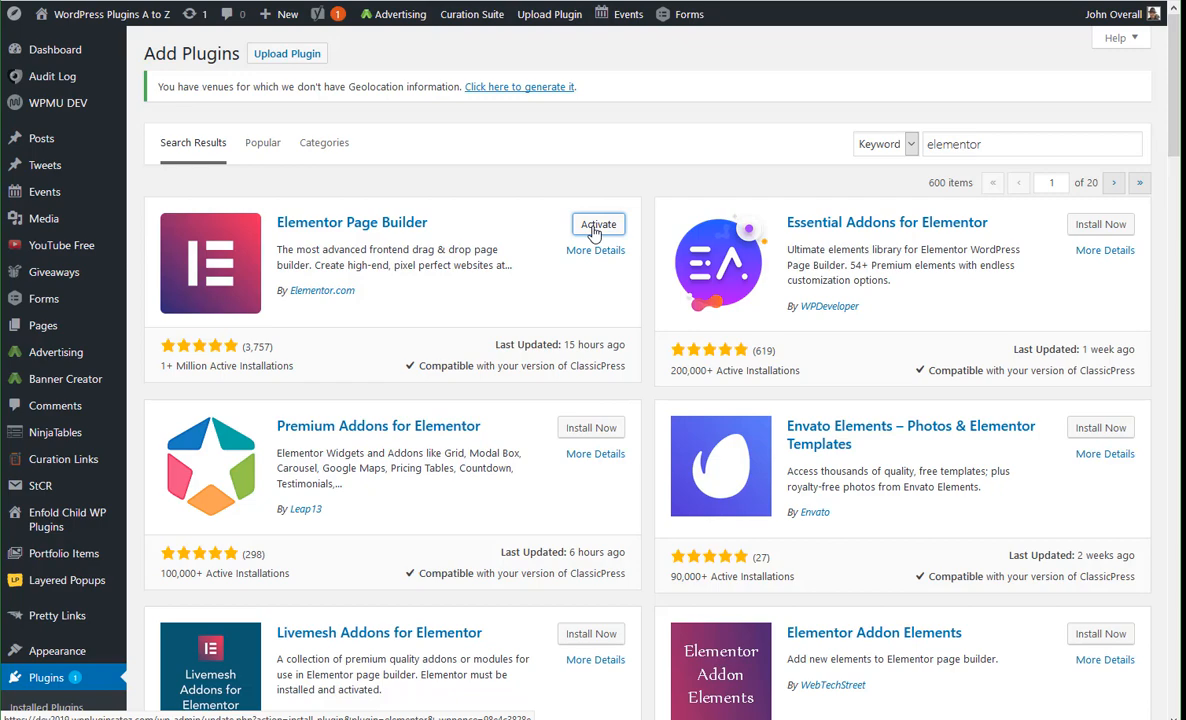
click(596, 225)
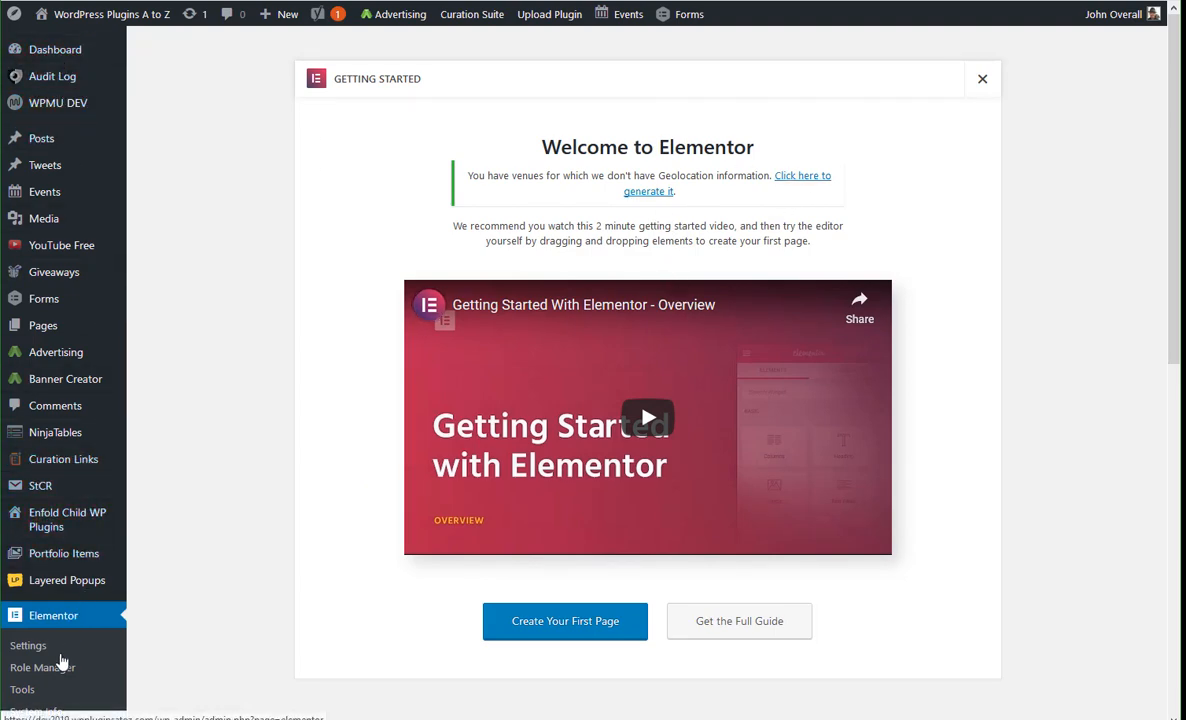
Open the page for adding new plugins from Elementor's Getting Started page
scroll(68, 650, down, 3)
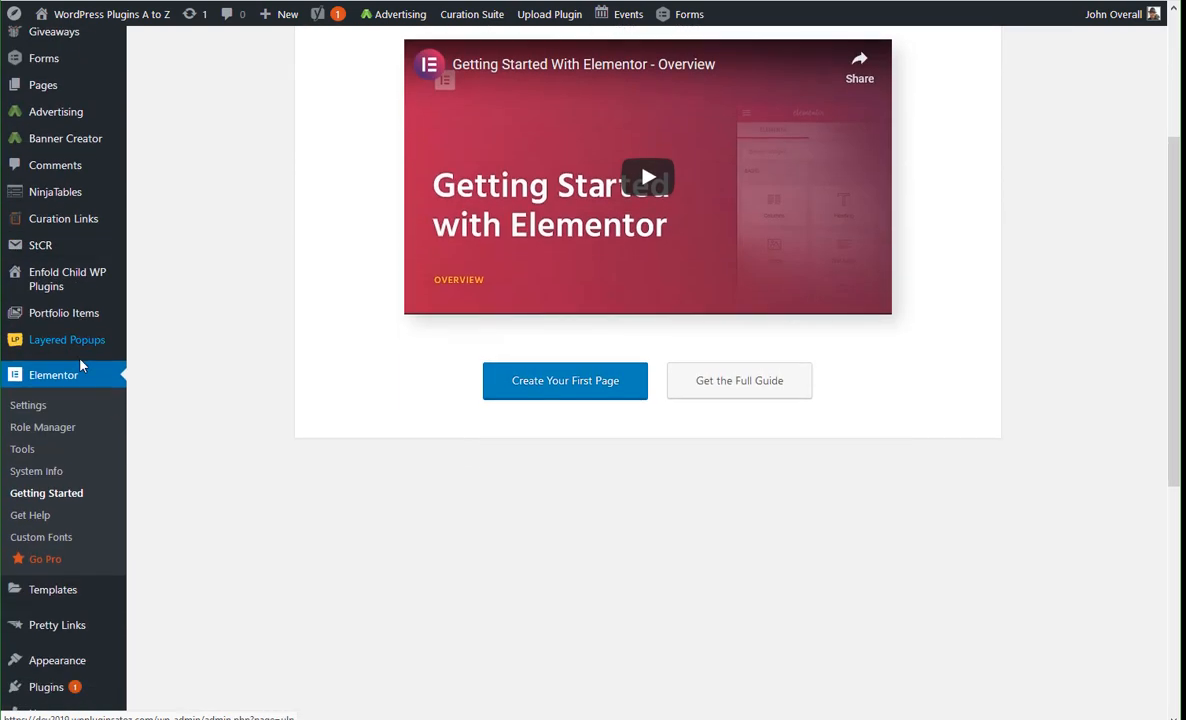
scroll(80, 366, down, 3)
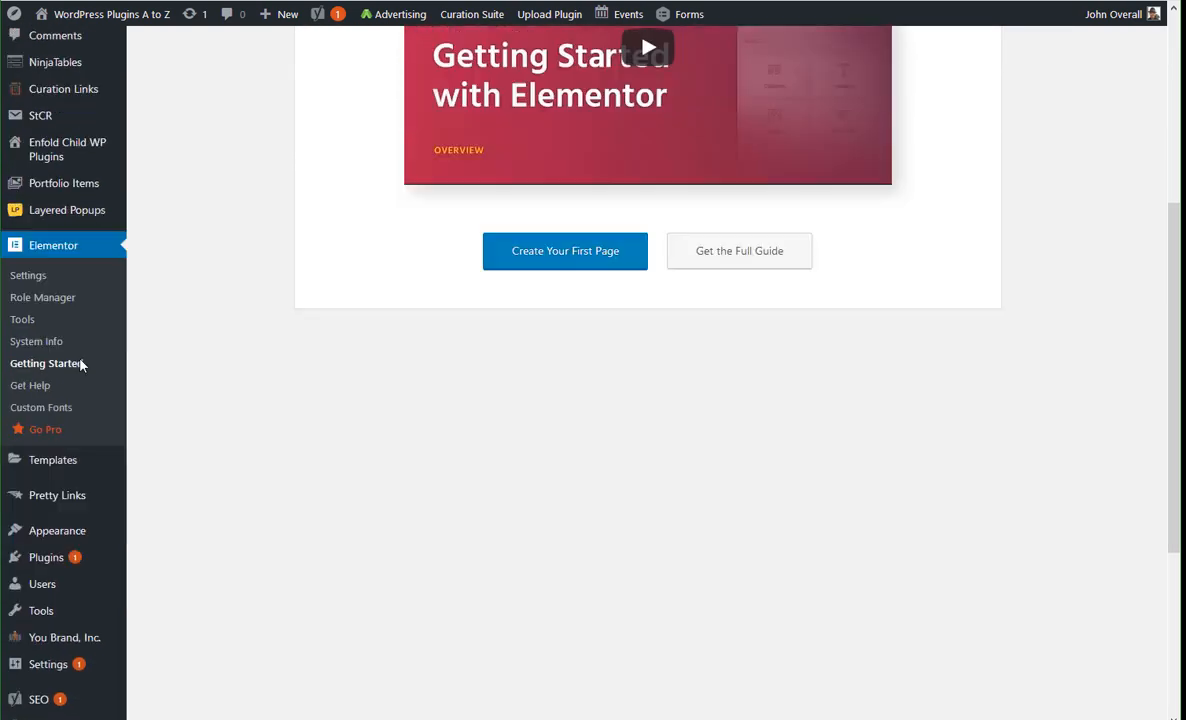
mouse_move(69, 458)
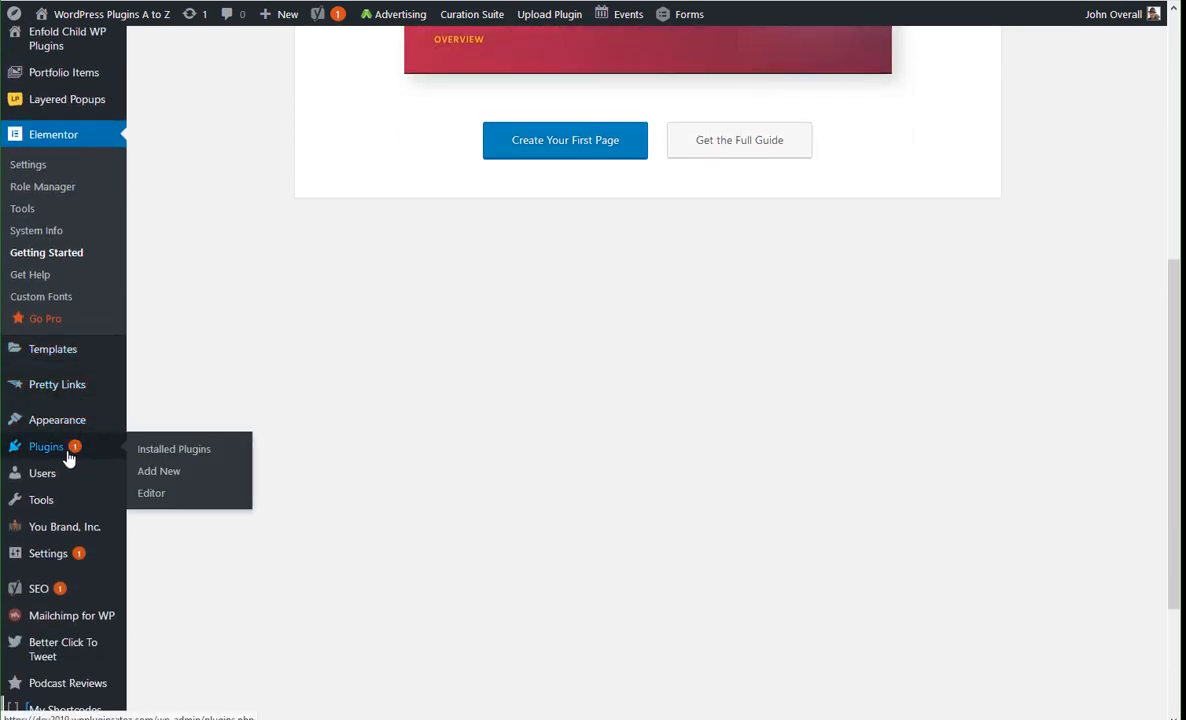
click(162, 471)
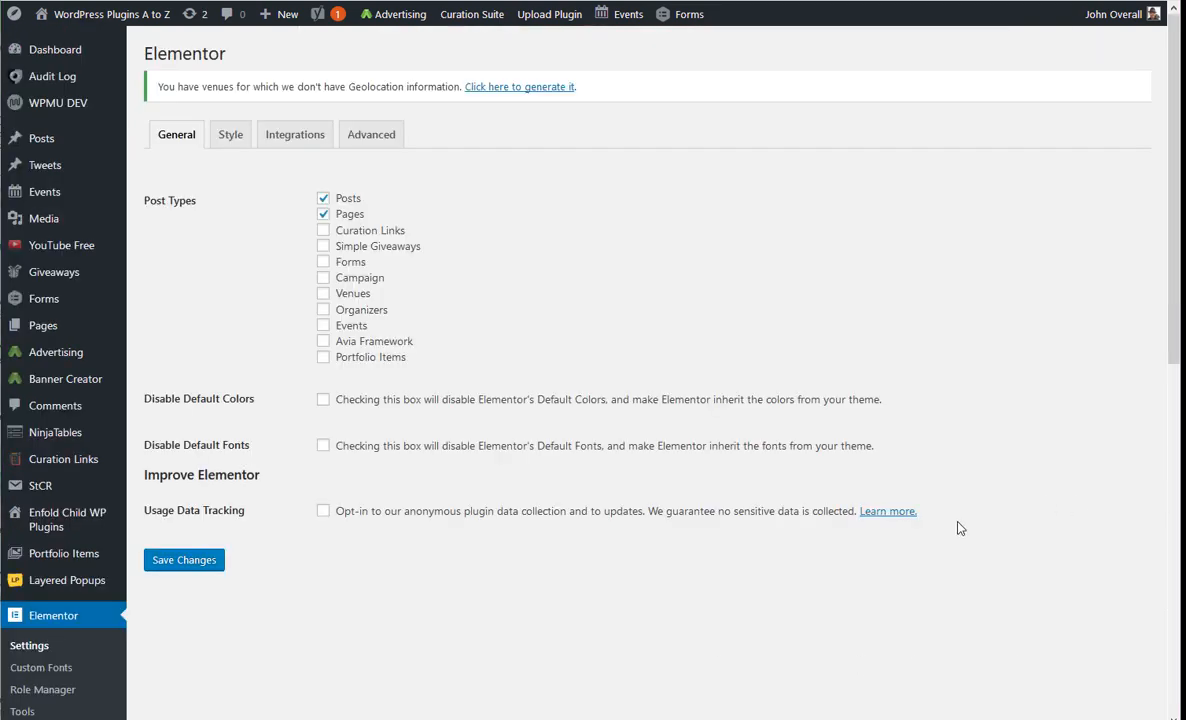
Enable Elementor for the Forms and Events post types and save the settings
click(323, 262)
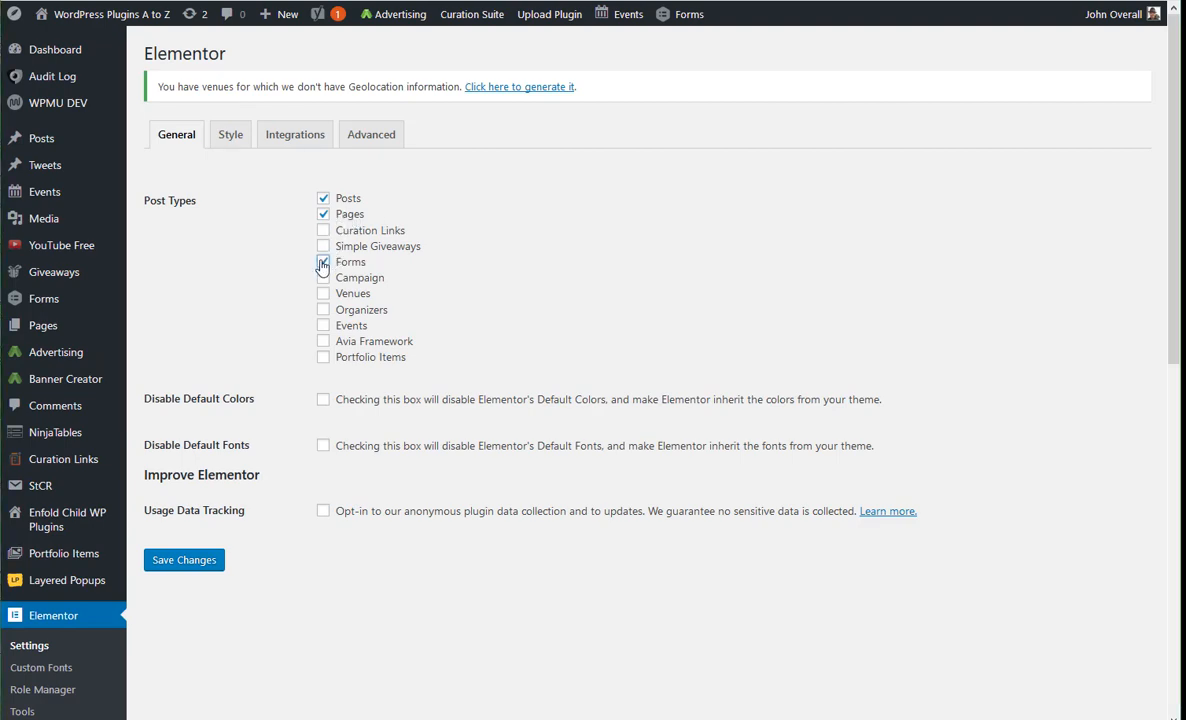
click(323, 325)
click(192, 563)
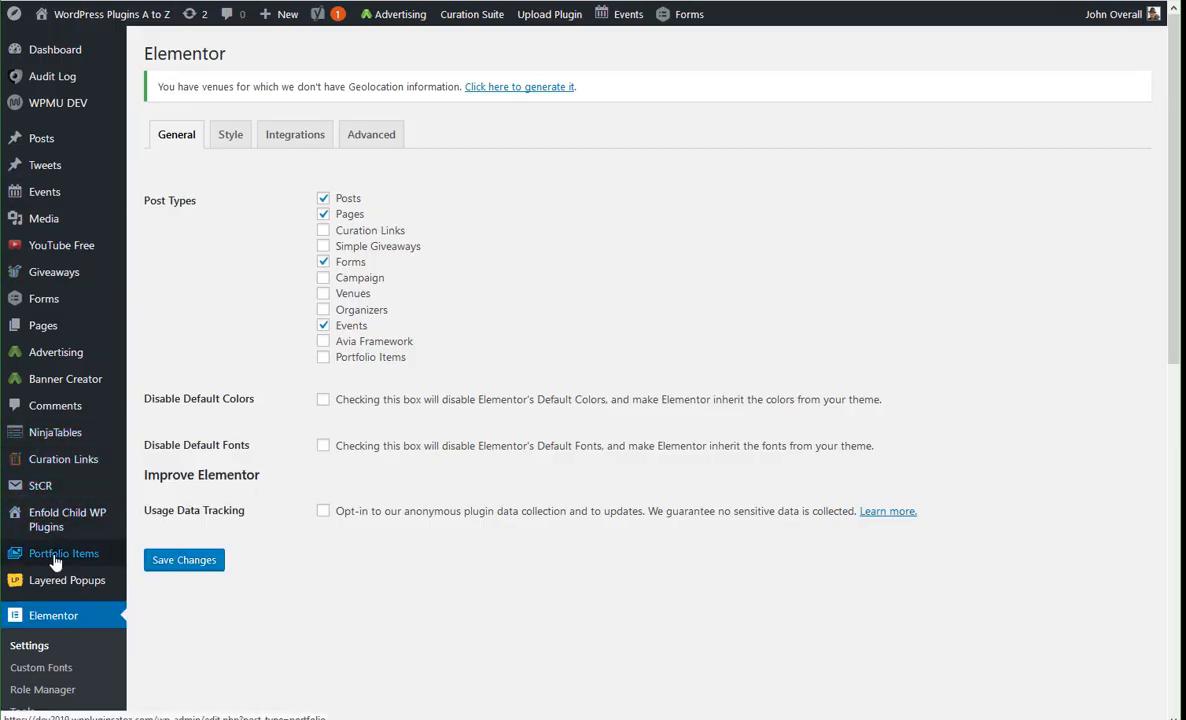
Go to the installed themes and install a new theme by uploading elementor-hello-theme-master.zip
scroll(55, 563, down, 3)
mouse_move(62, 580)
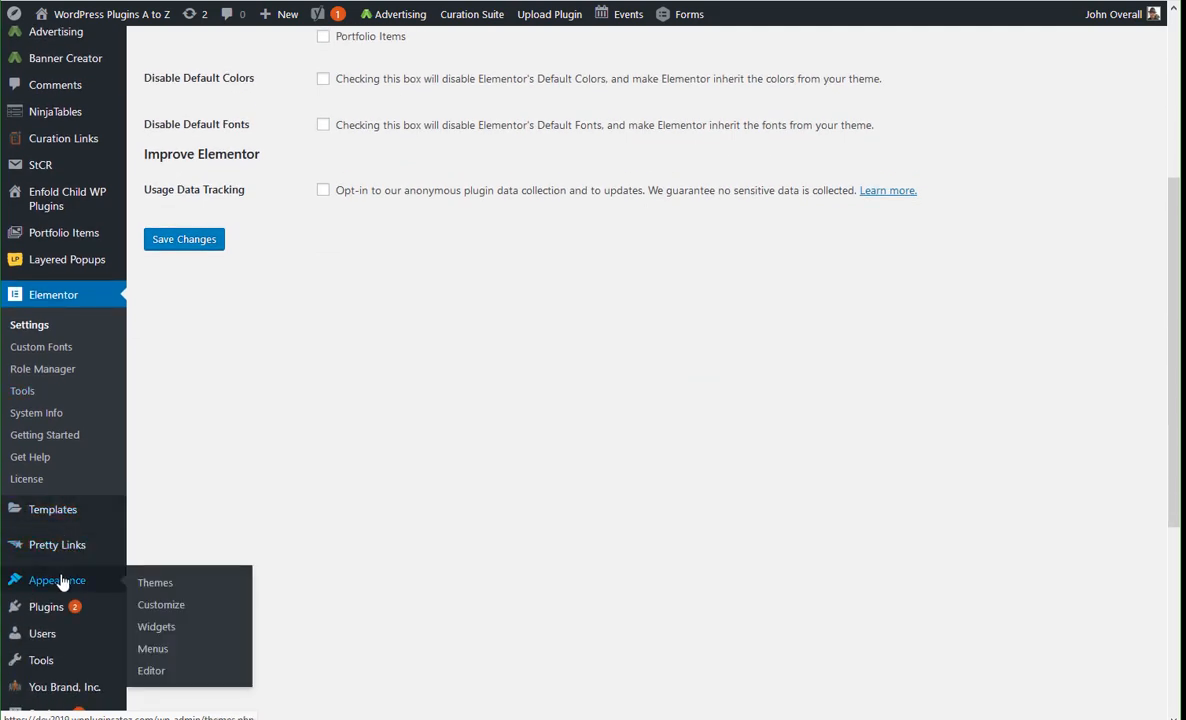
click(158, 583)
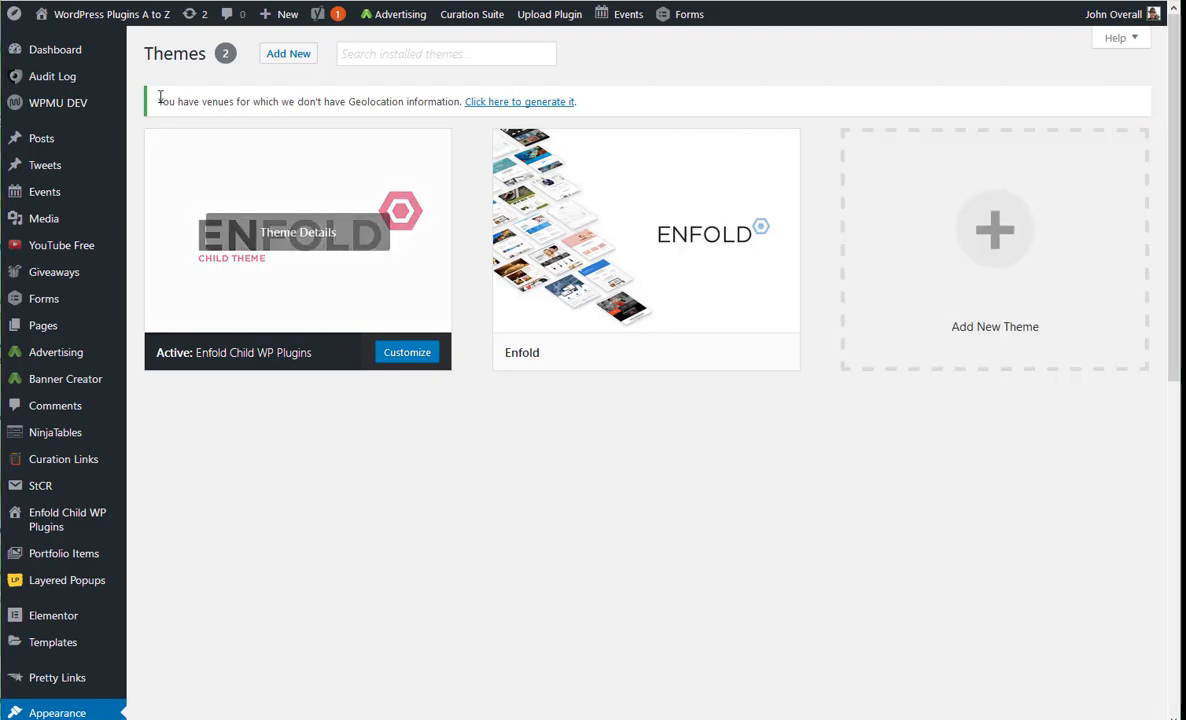
click(282, 56)
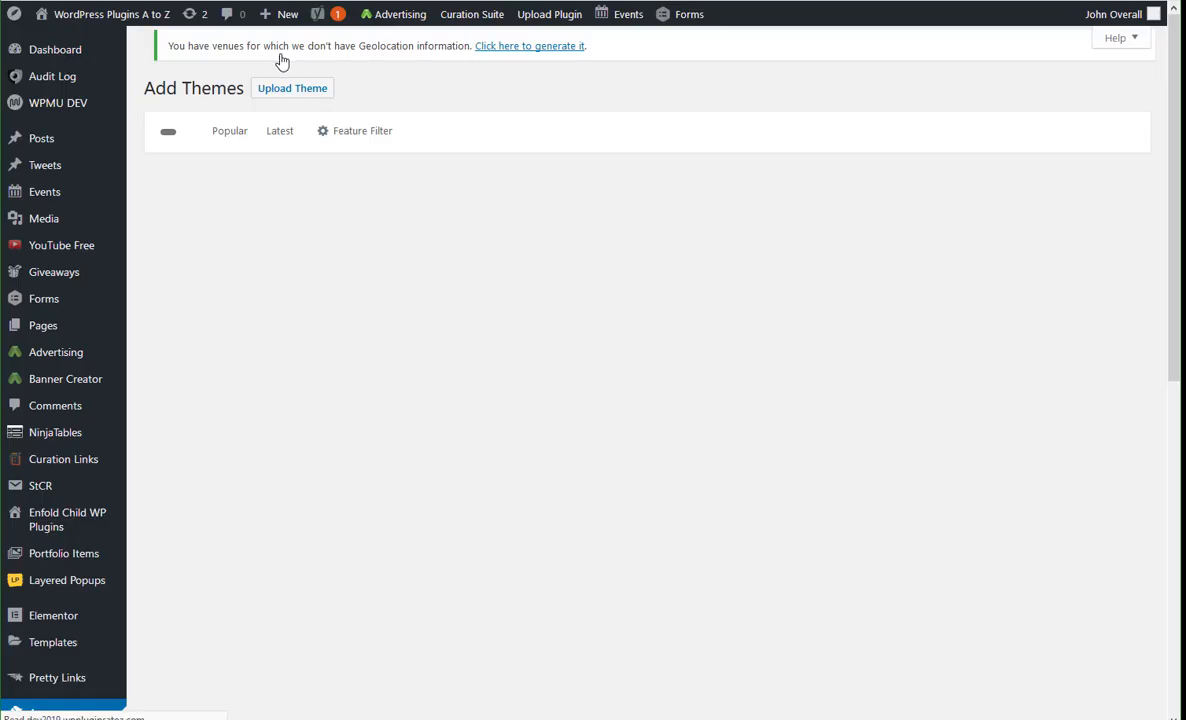
click(286, 53)
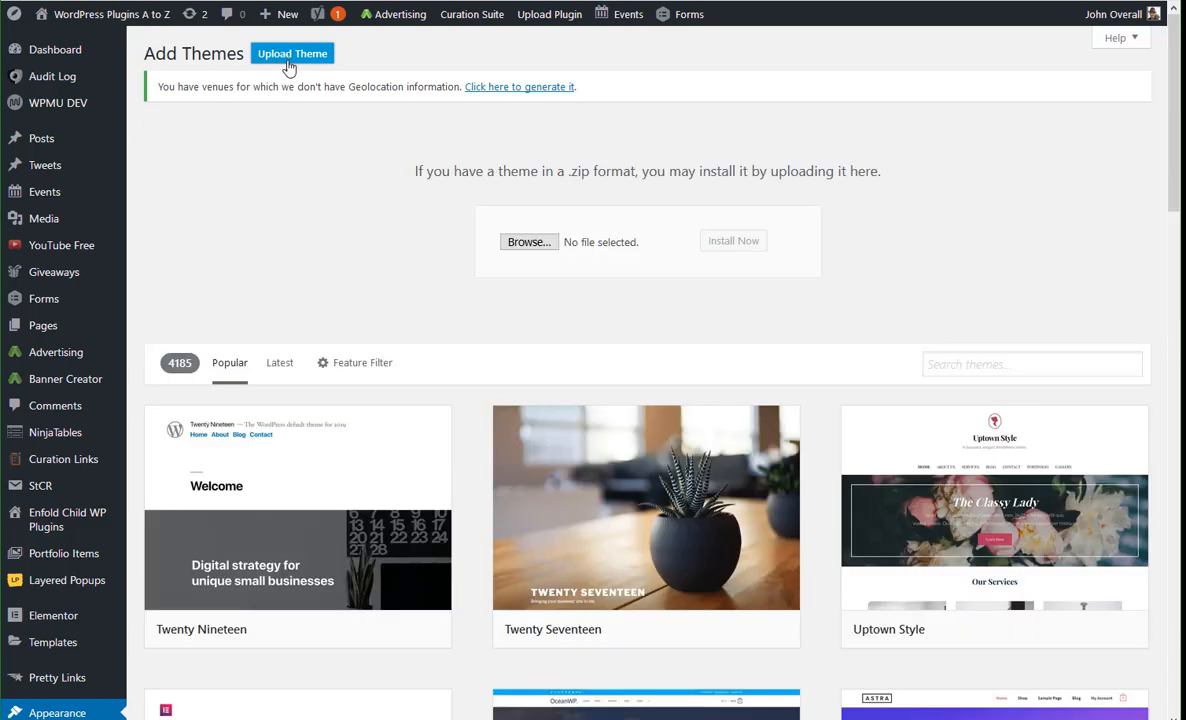
click(530, 242)
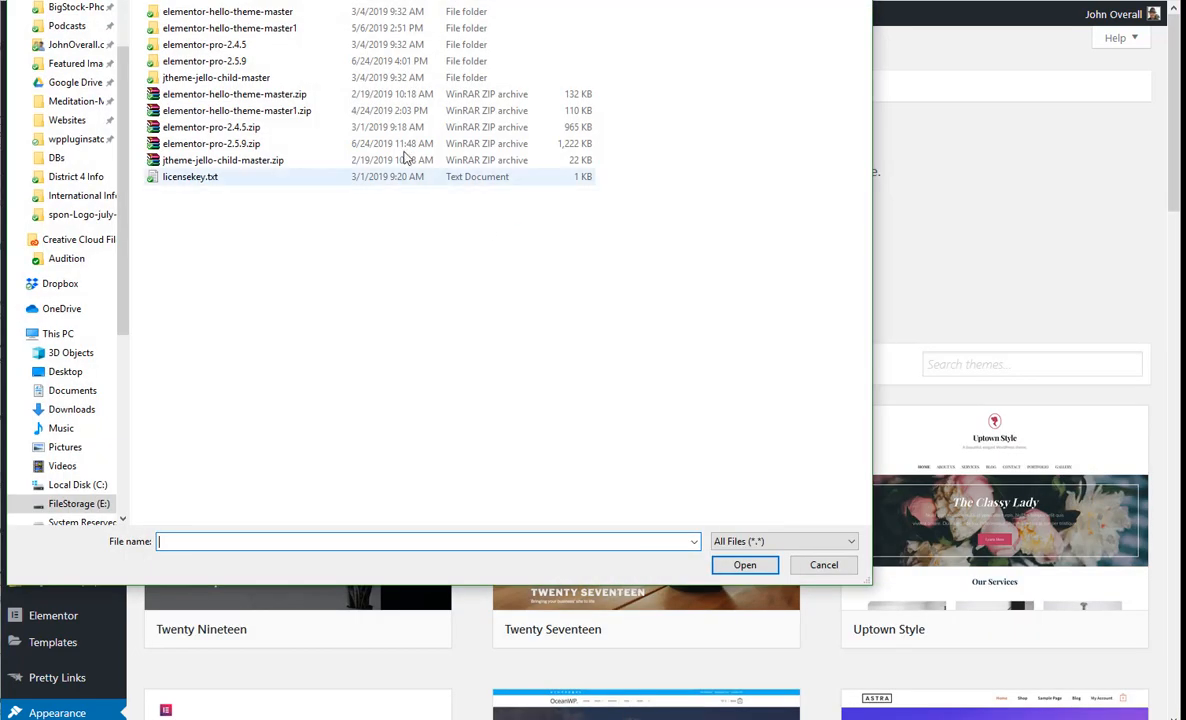
double_click(268, 97)
click(533, 268)
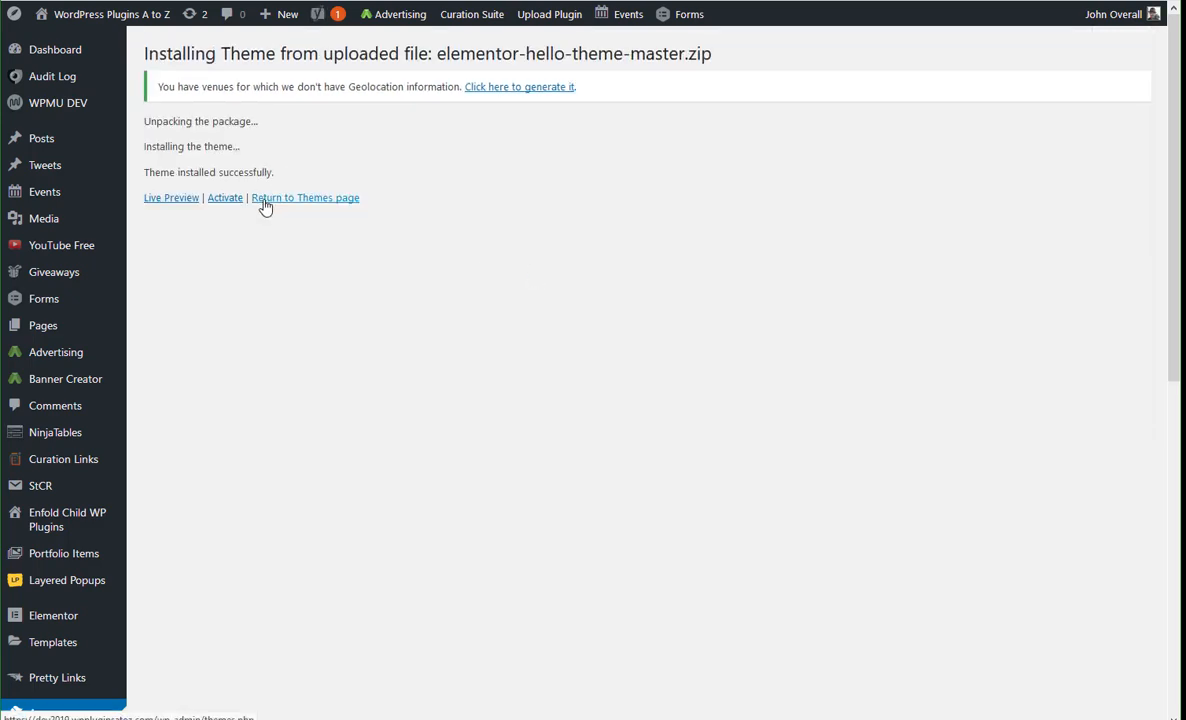
Install the child theme by uploading jtheme-jello-child-master.zip and activate Jtheme Jello Child
click(273, 200)
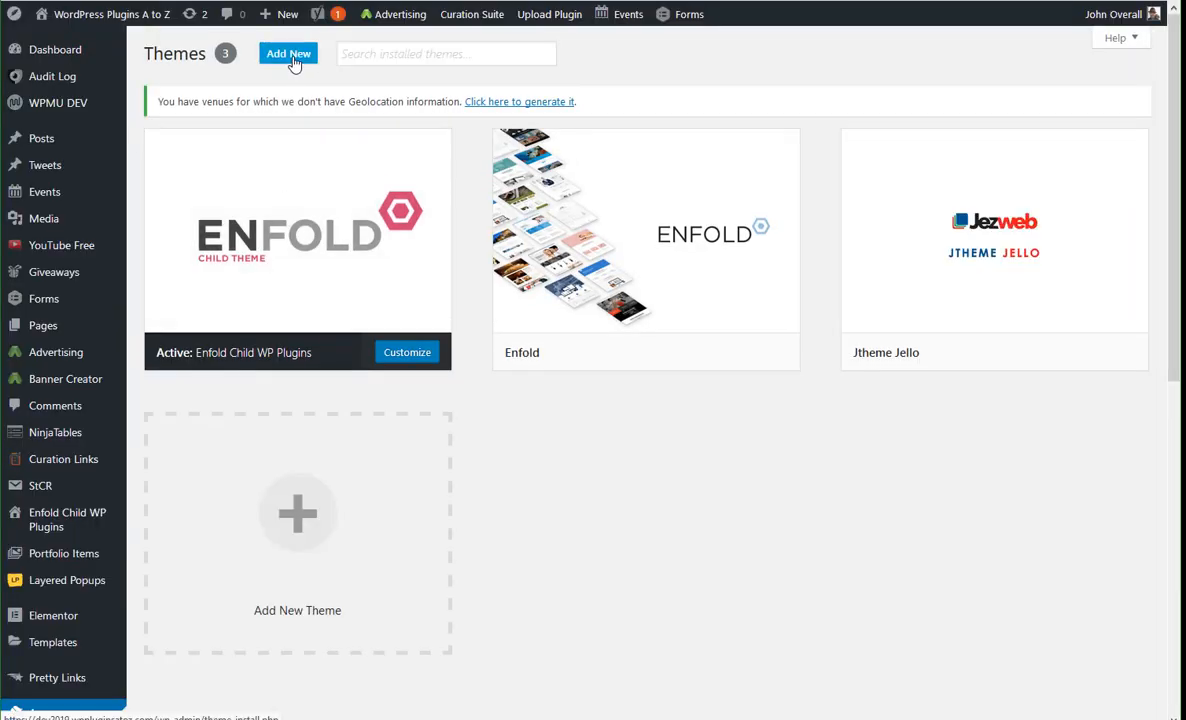
click(289, 55)
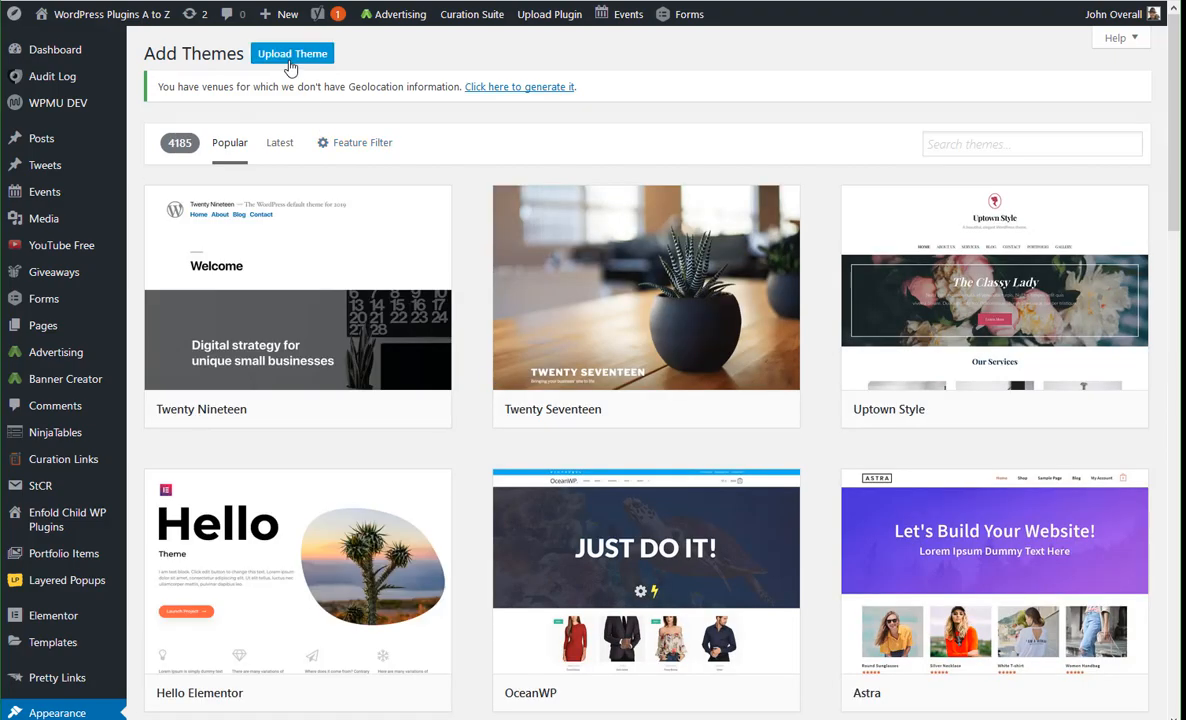
click(291, 55)
click(521, 244)
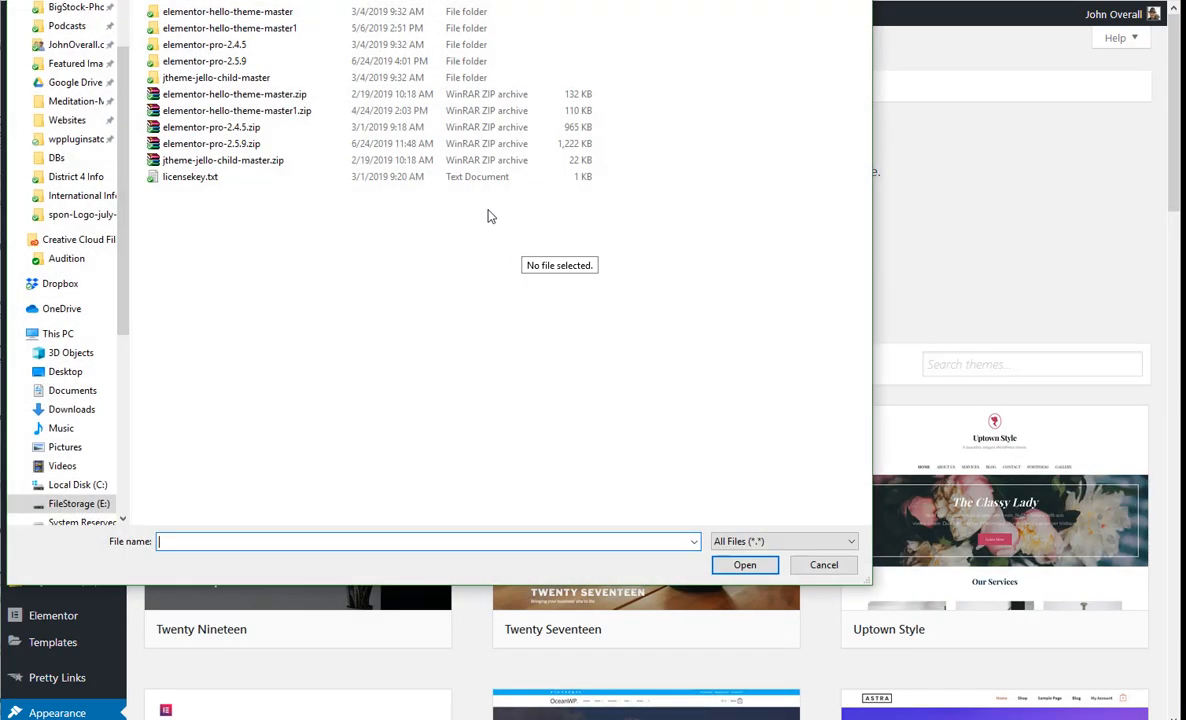
double_click(258, 162)
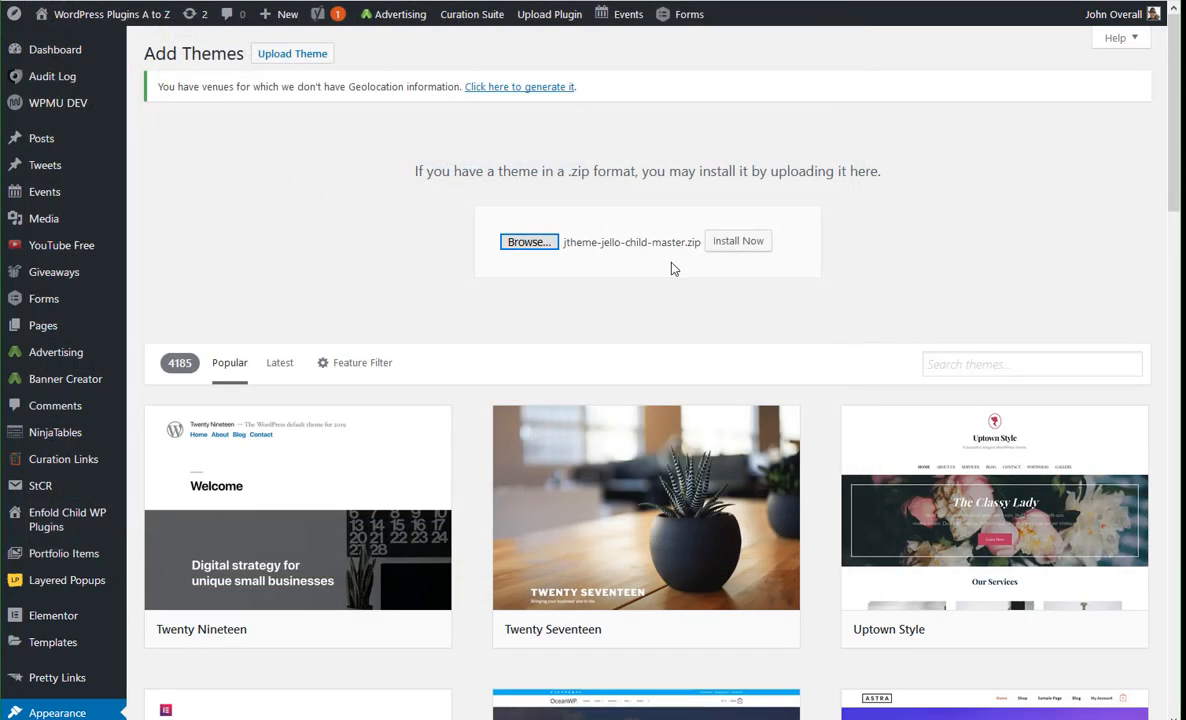
click(735, 243)
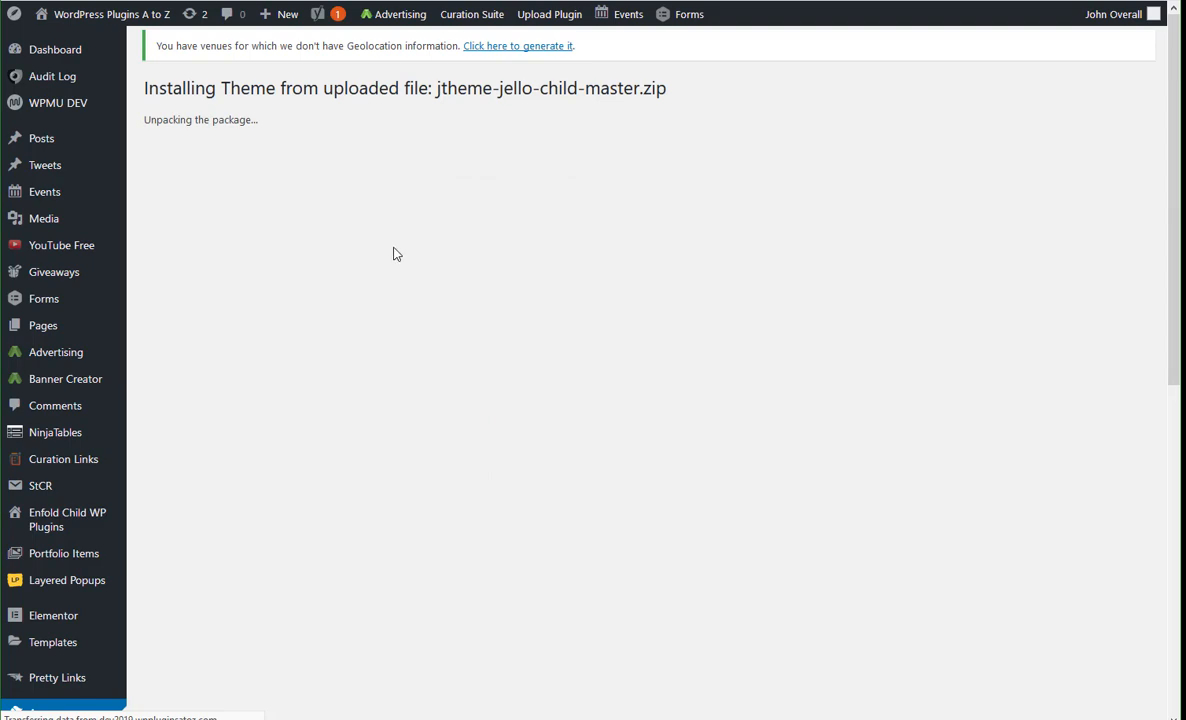
click(297, 250)
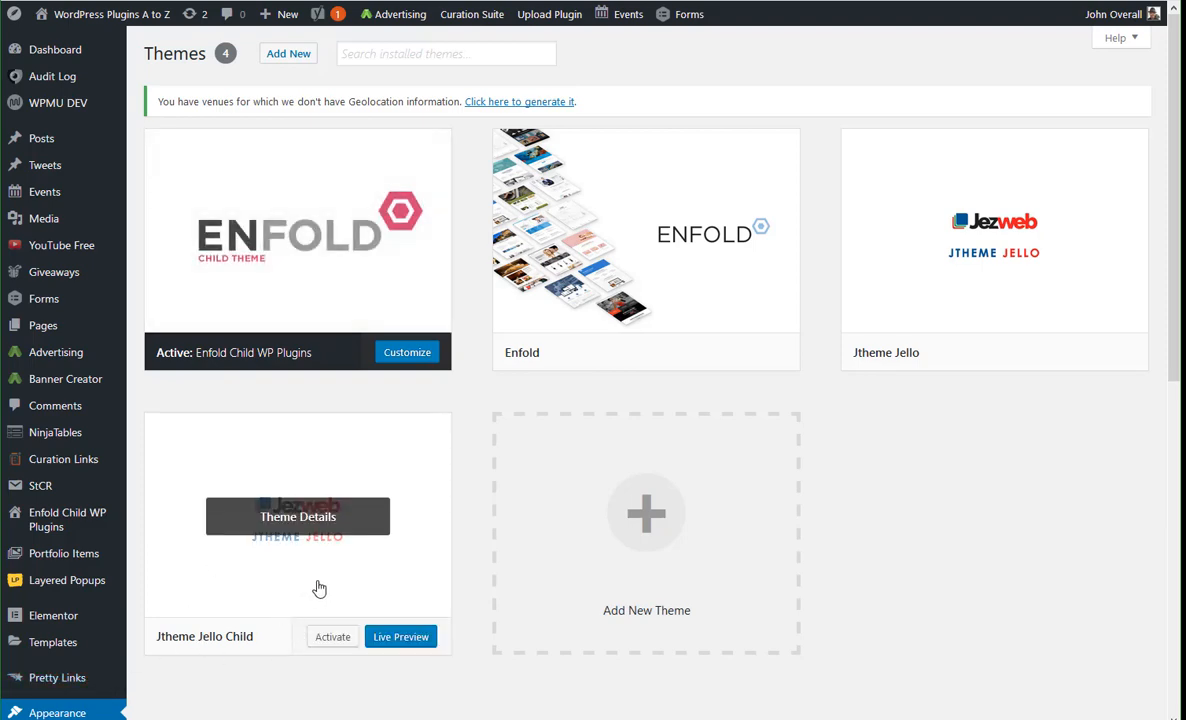
click(335, 639)
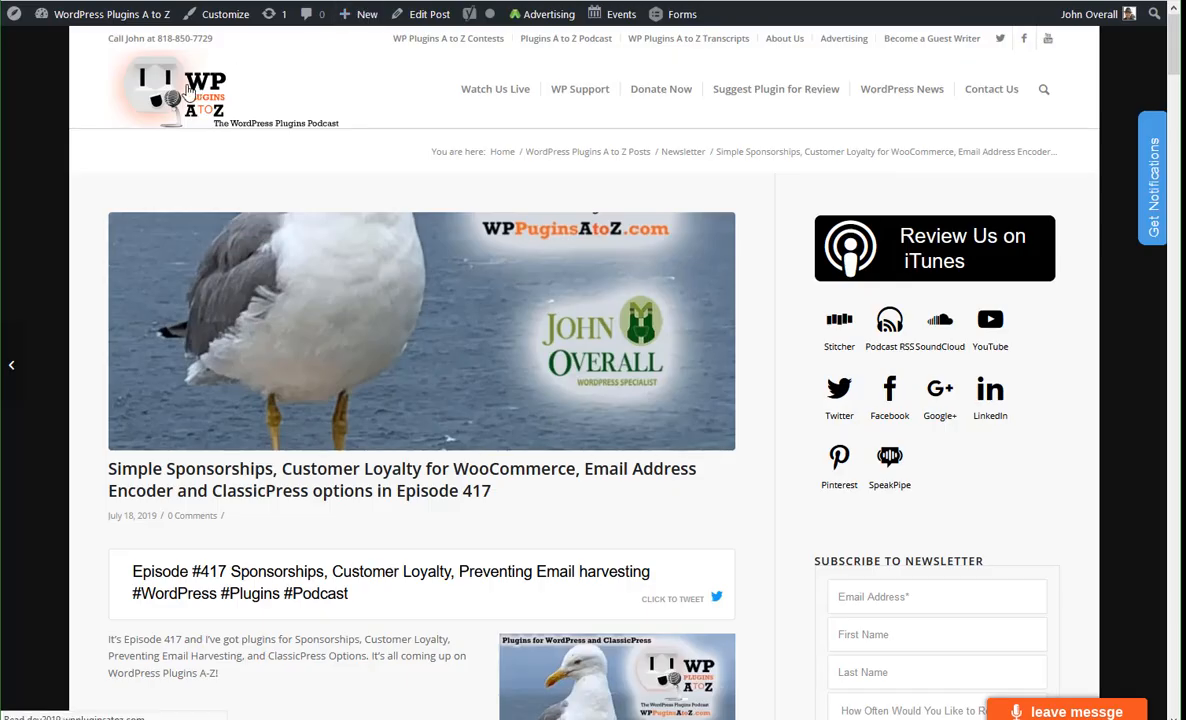
View the public site's home page and look through its posts under the newly activated theme
click(188, 90)
scroll(421, 411, down, 20)
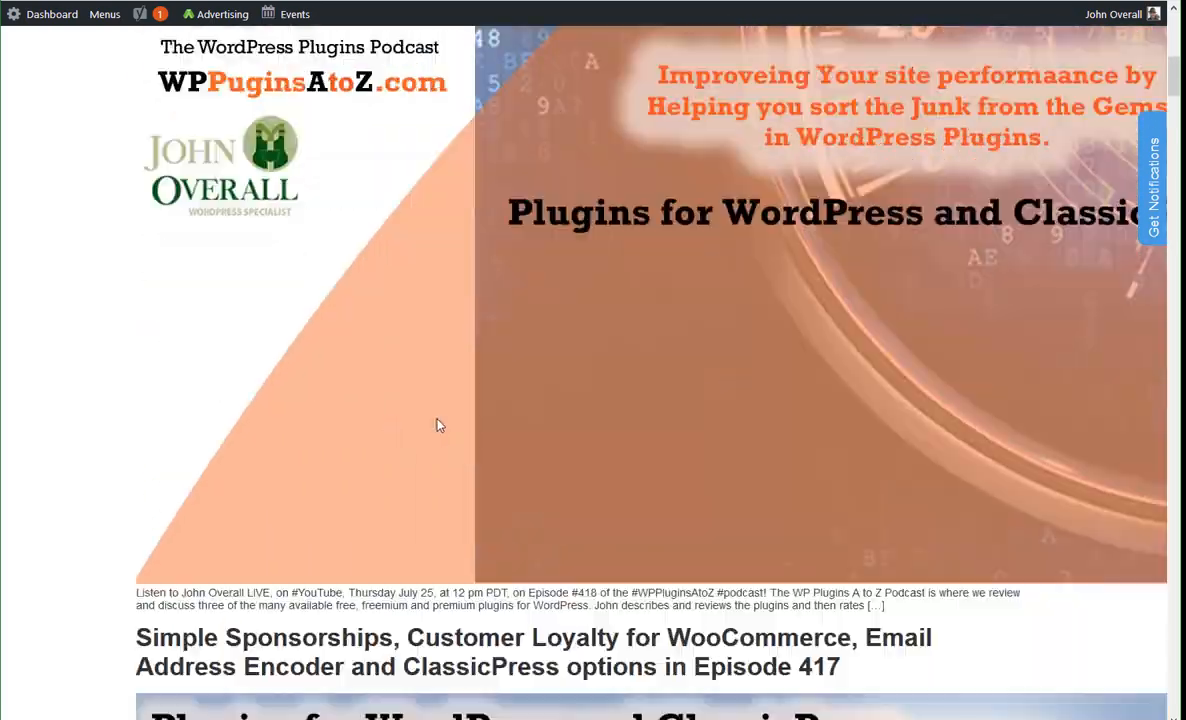
scroll(433, 440, down, 10)
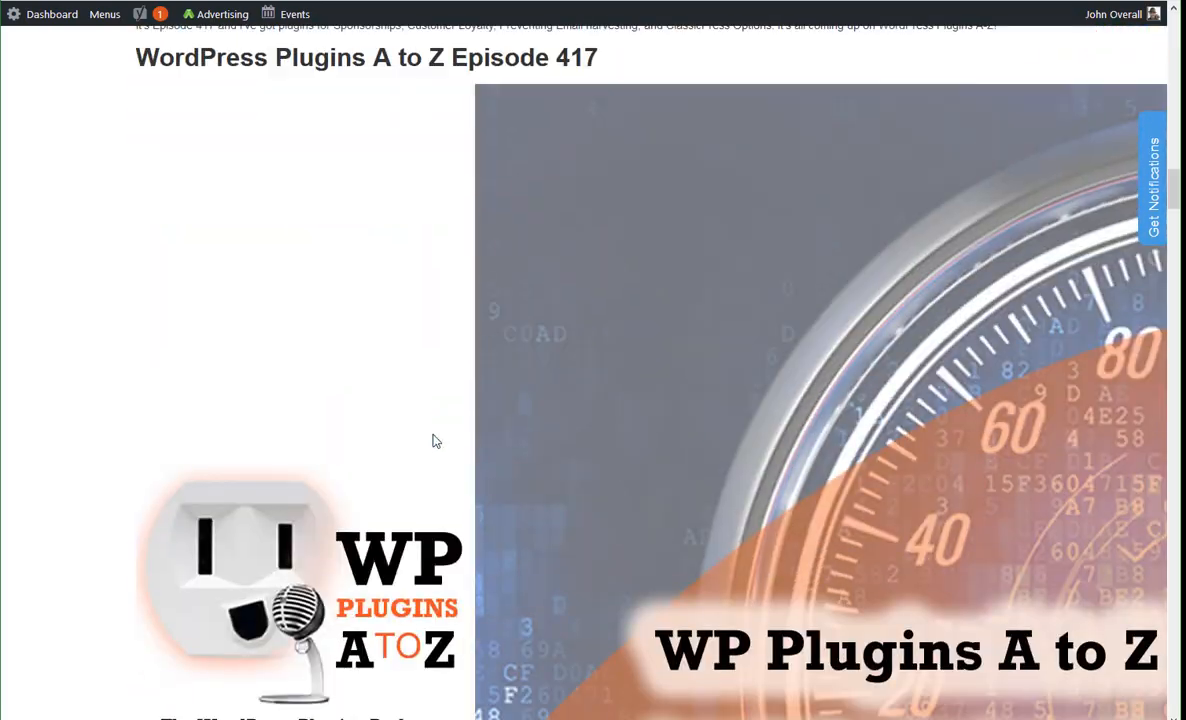
scroll(425, 455, up, 6)
scroll(425, 455, up, 20)
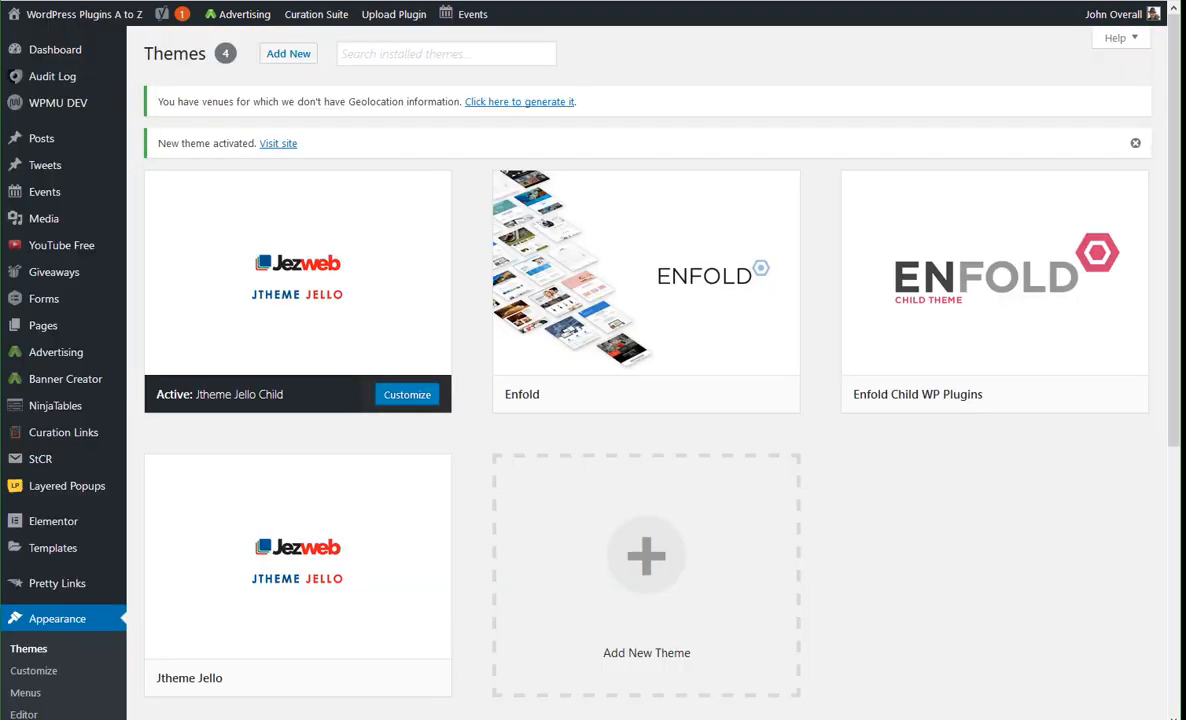
Look through the admin sections available under the new theme and open the Dashboard
mouse_move(107, 383)
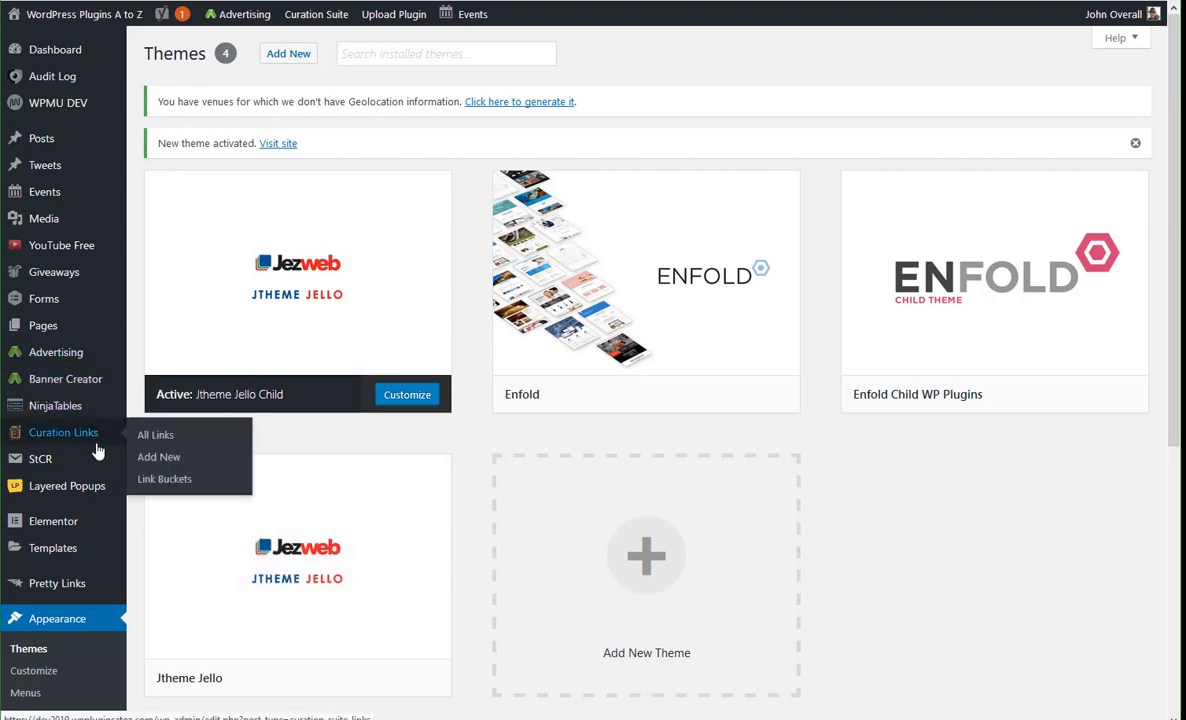
mouse_move(91, 457)
scroll(91, 457, down, 3)
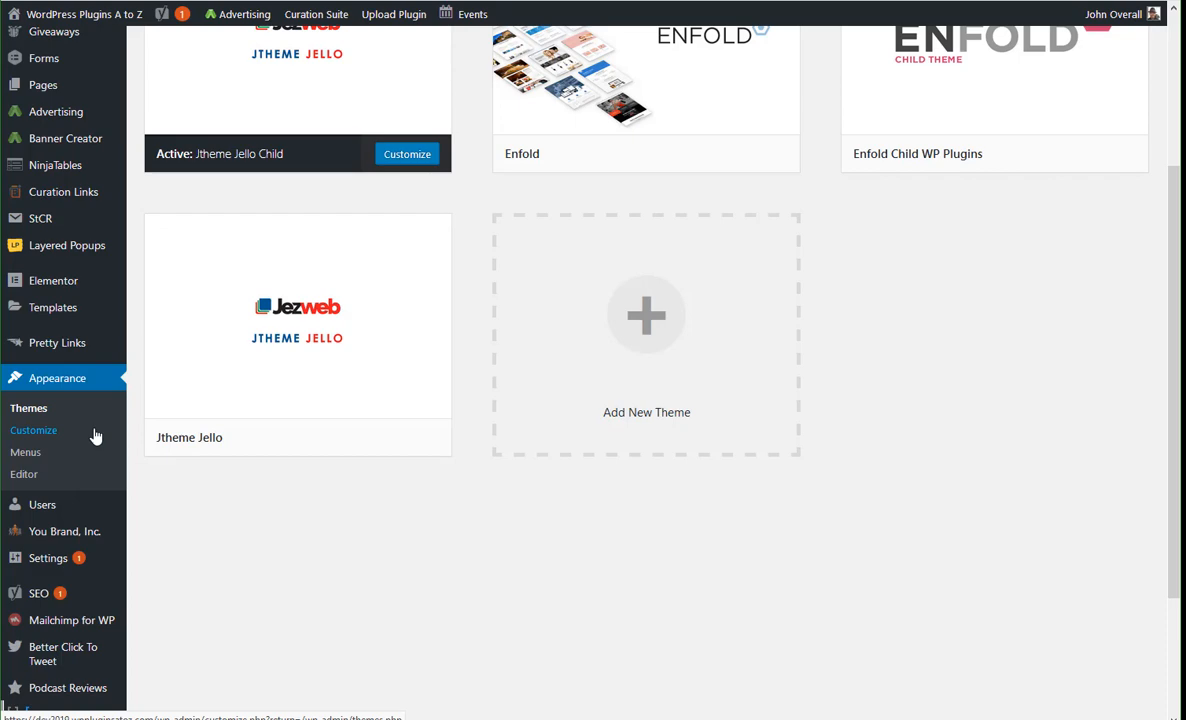
scroll(87, 511, up, 3)
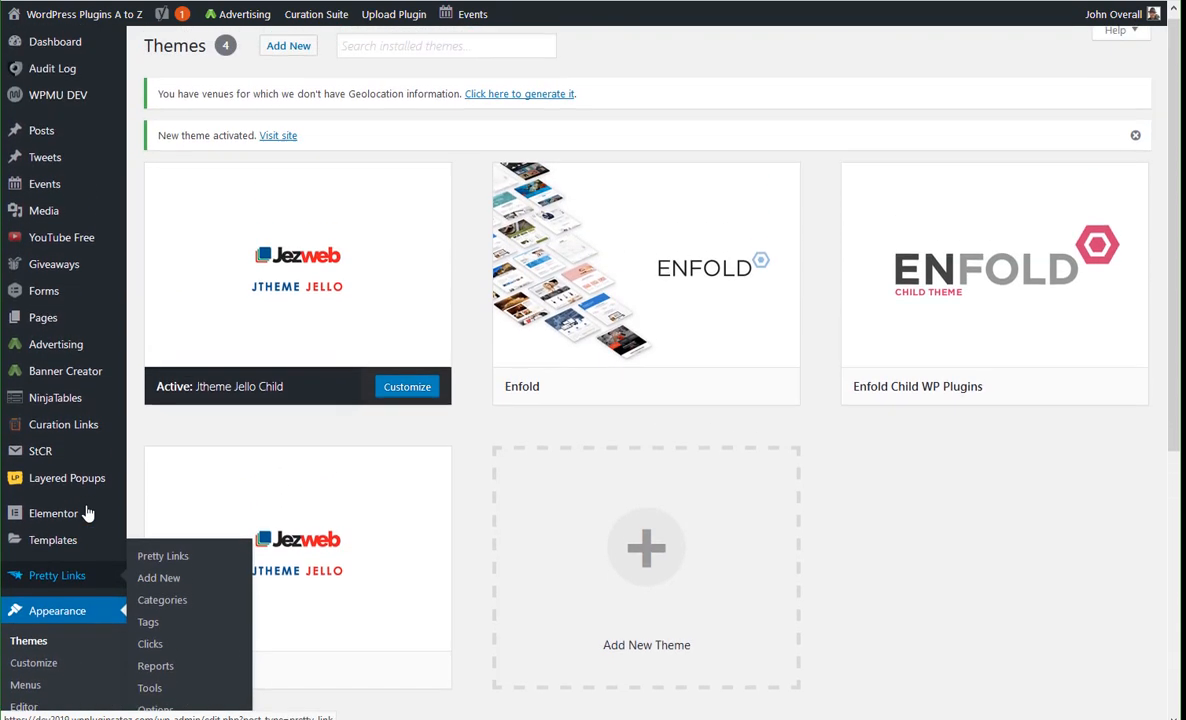
mouse_move(68, 59)
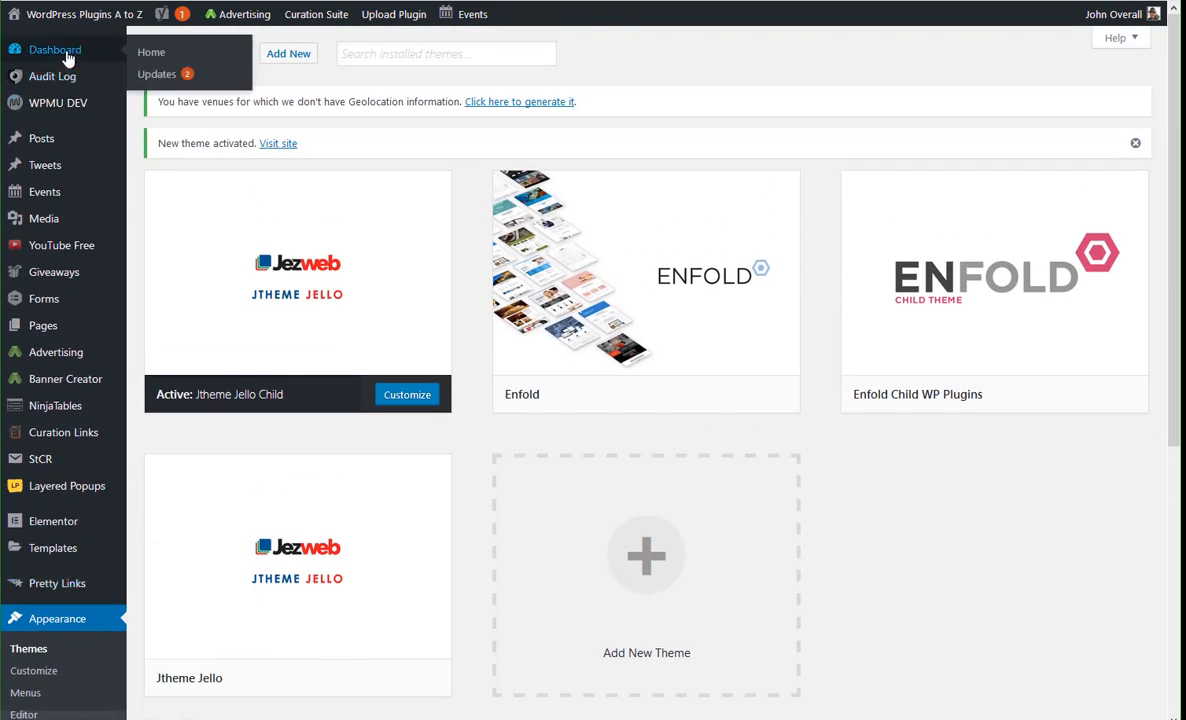
click(64, 61)
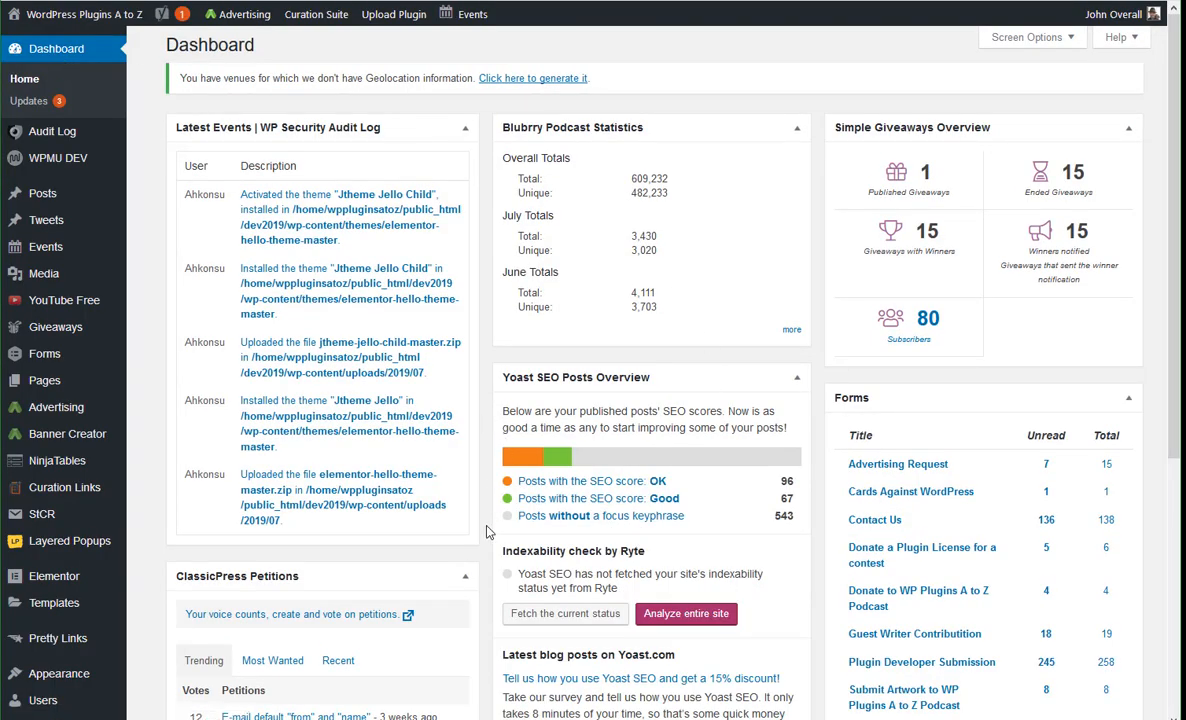
Examine the dashboard widgets, including ClassicPress Petitions, and the list of available Settings pages
scroll(484, 490, down, 4)
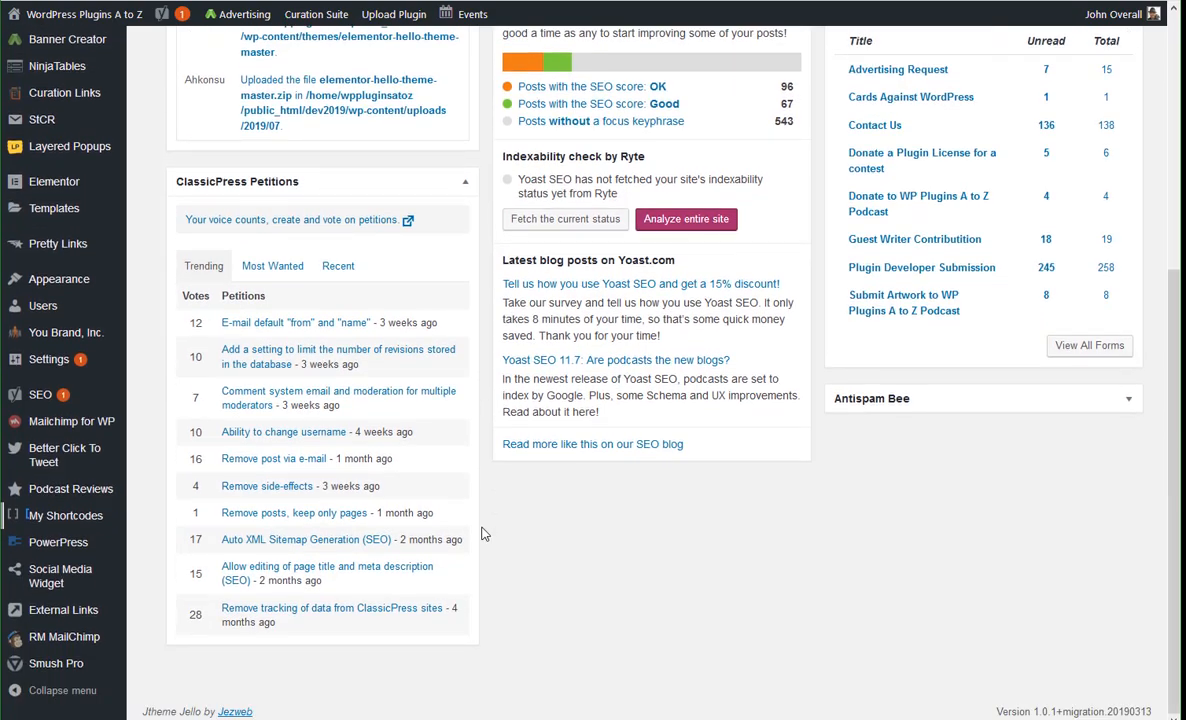
scroll(481, 533, up, 5)
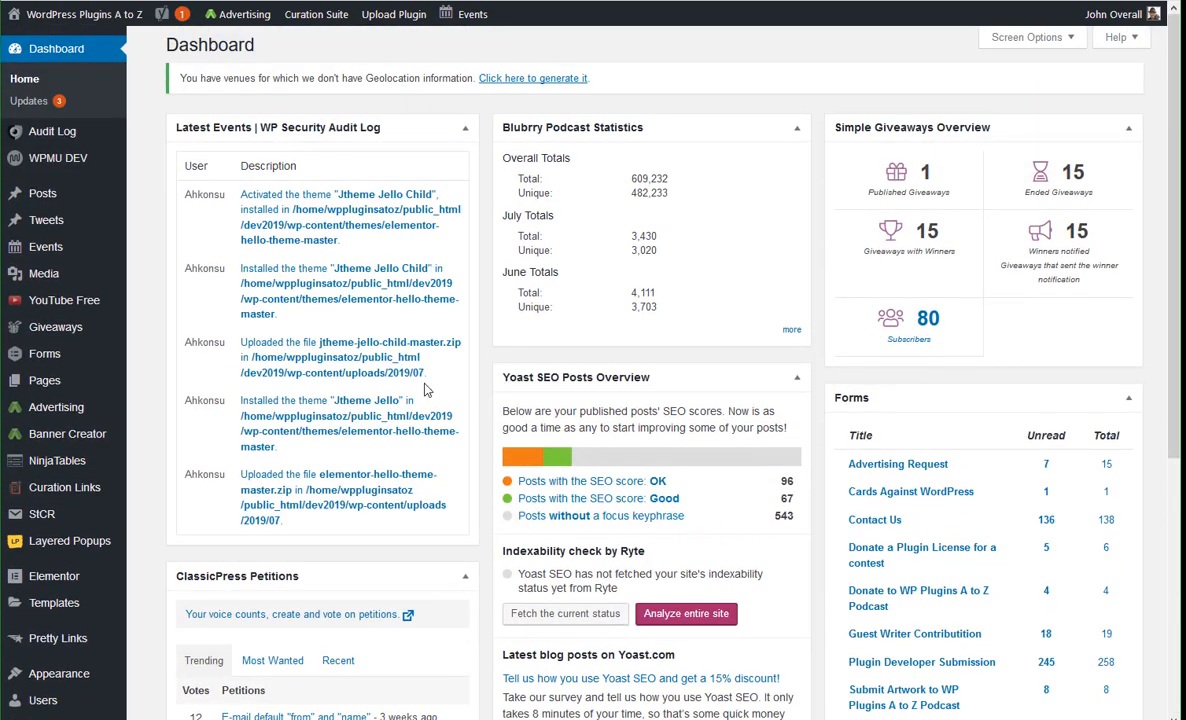
scroll(452, 543, down, 3)
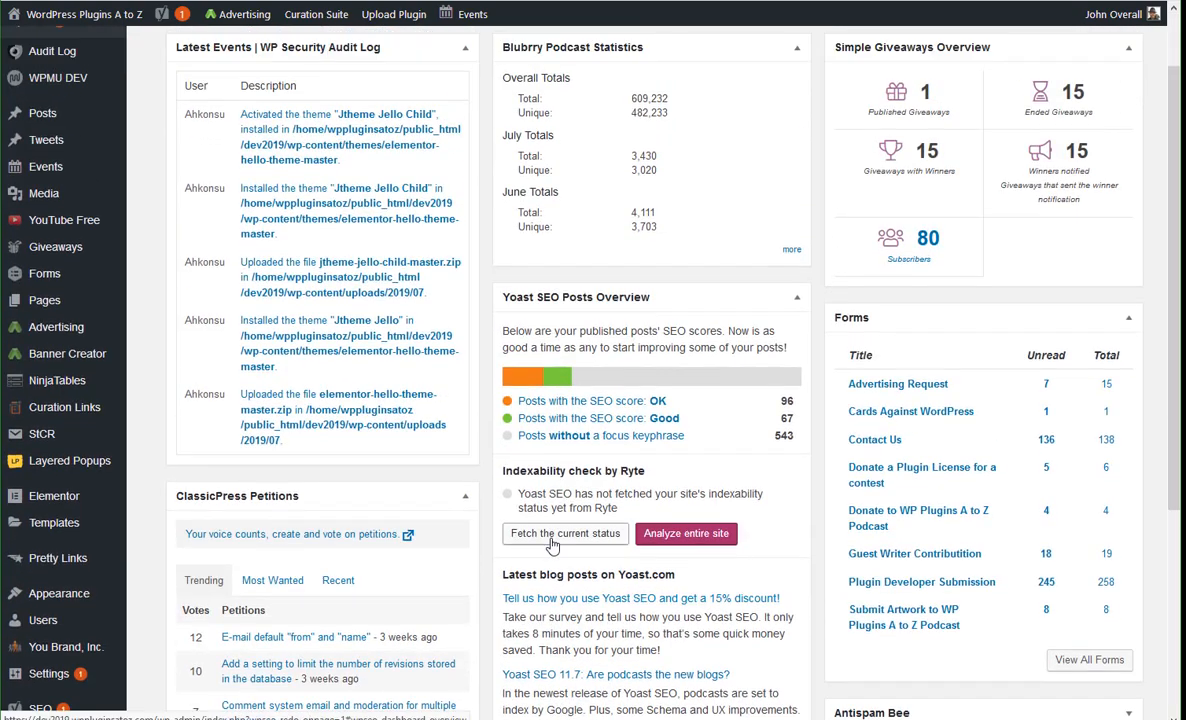
scroll(641, 530, down, 2)
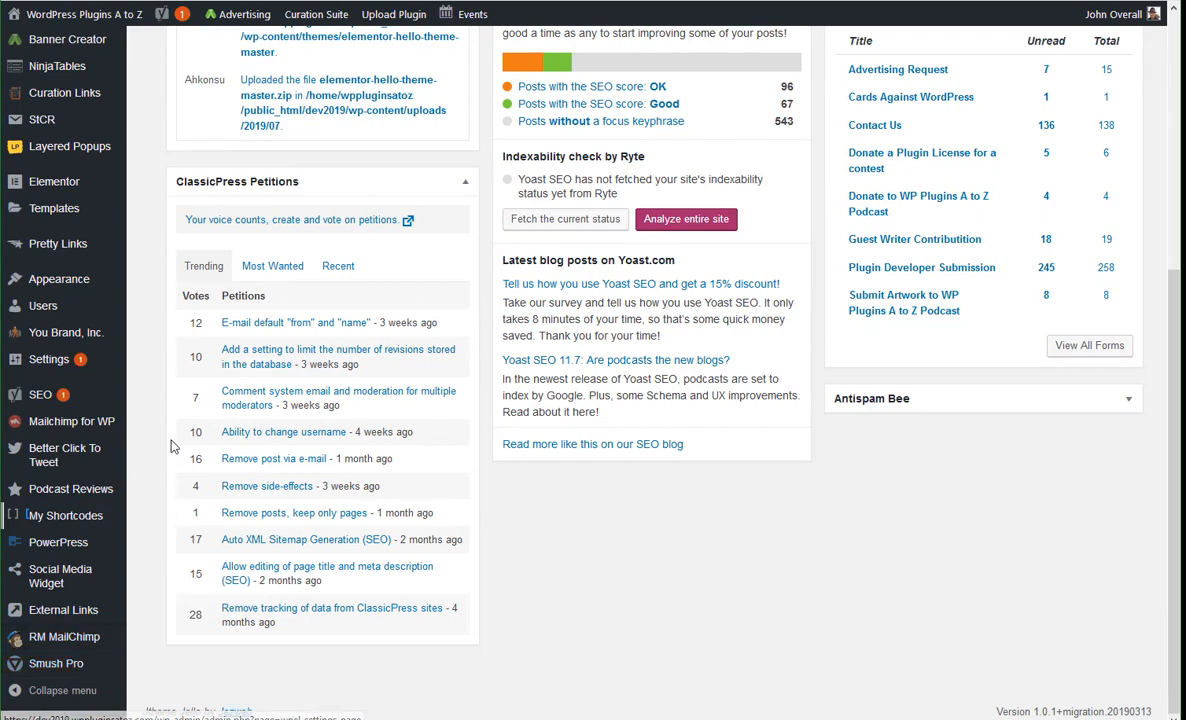
scroll(115, 597, up, 1)
scroll(115, 597, up, 2)
scroll(88, 530, down, 1)
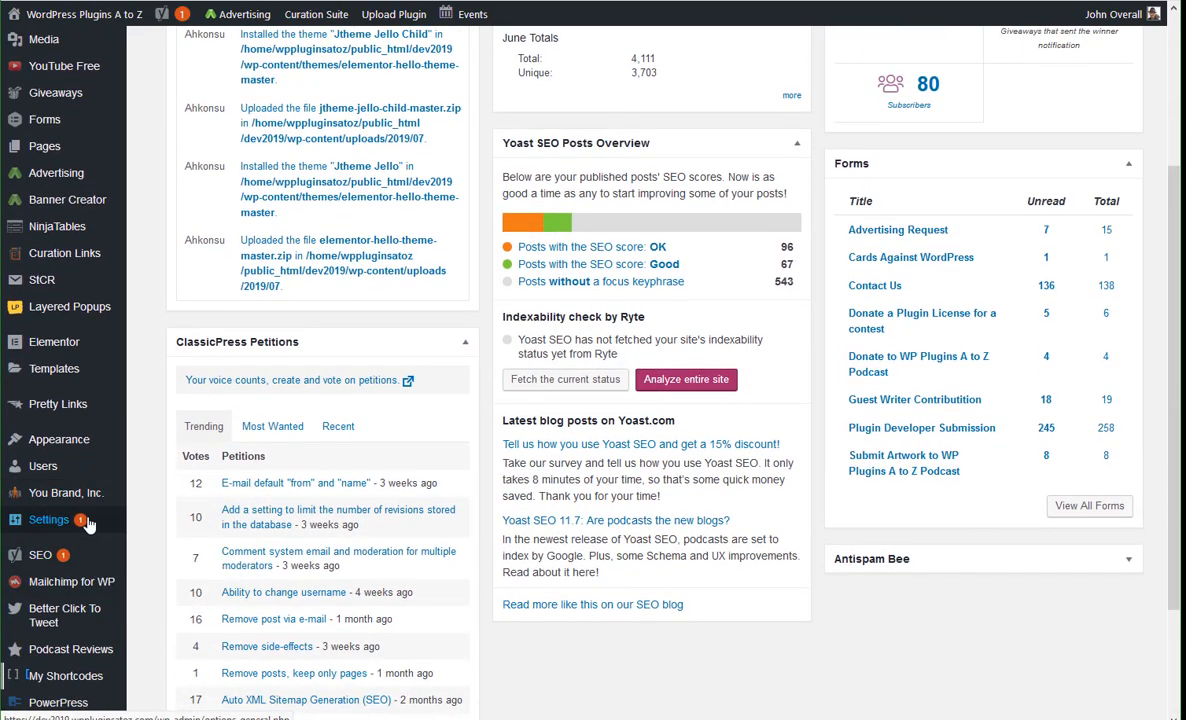
mouse_move(102, 507)
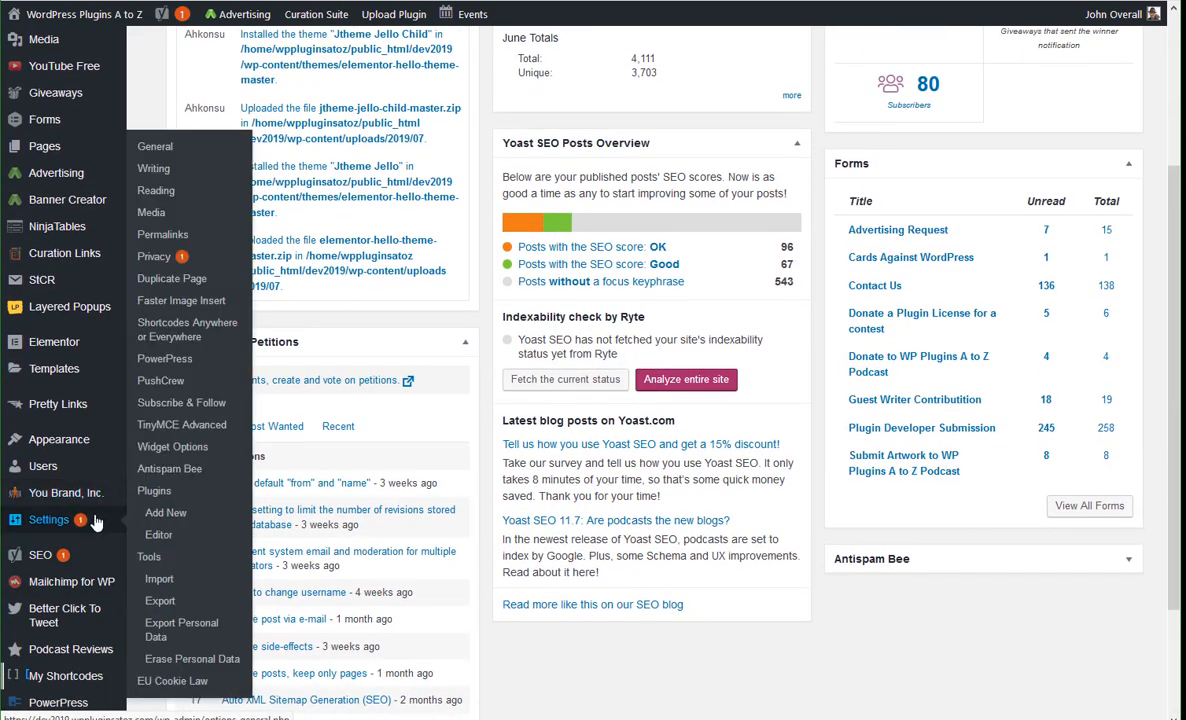